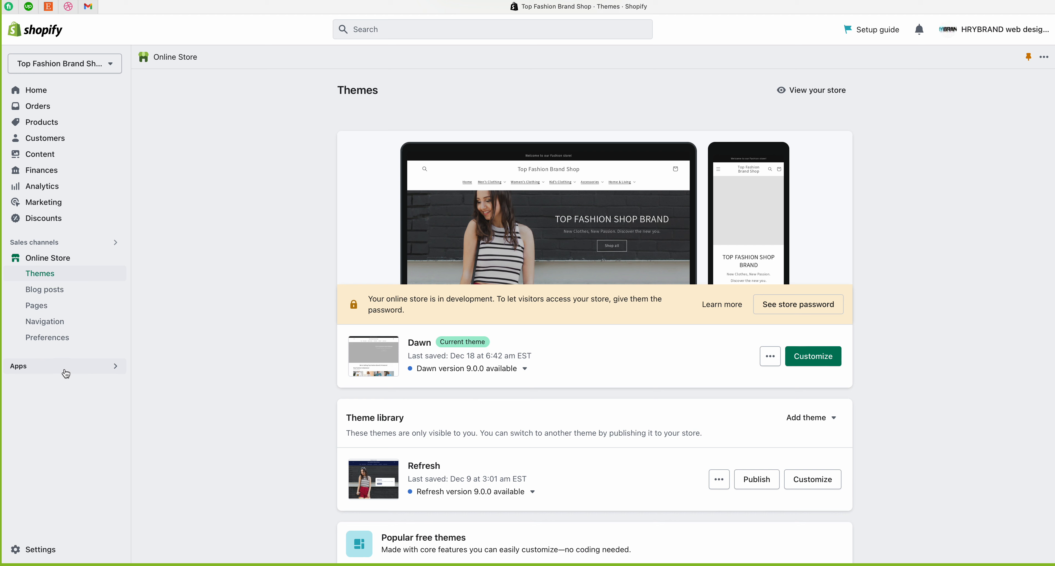
Step: Bring up the Apps finder listing the installed Printify: Print on Demand app and recommended apps
click(65, 371)
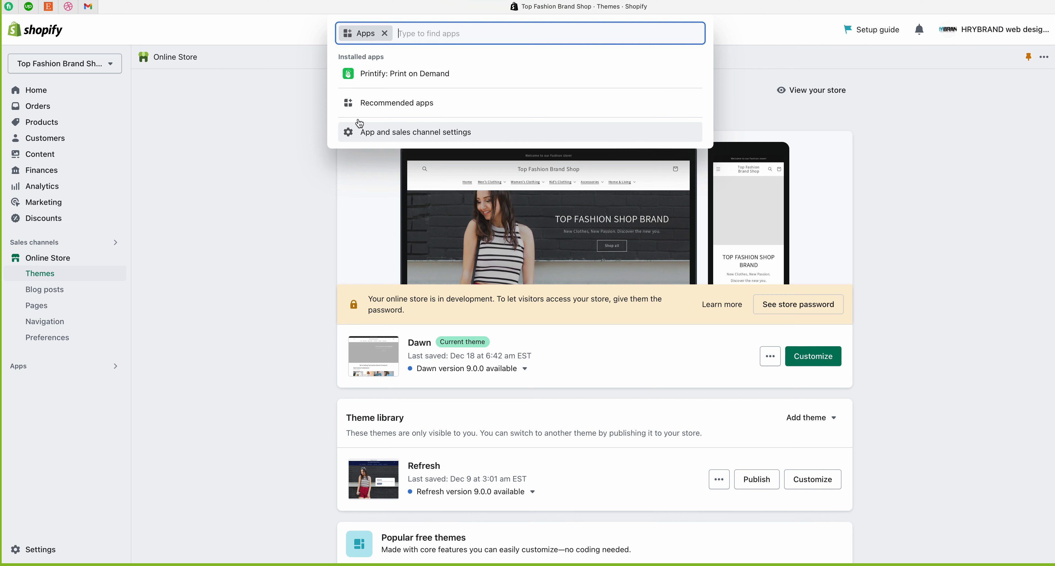
Step: Dismiss the Apps finder to reveal the Themes page with Dawn as current theme
click(229, 241)
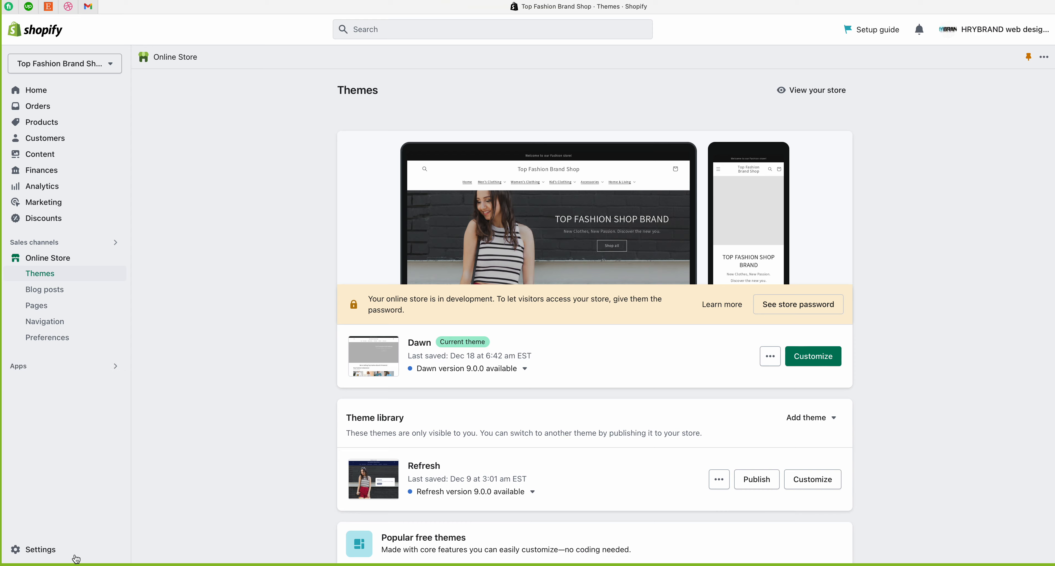
Step: Go to Settings > Store details and point out the Profile section heading
click(48, 554)
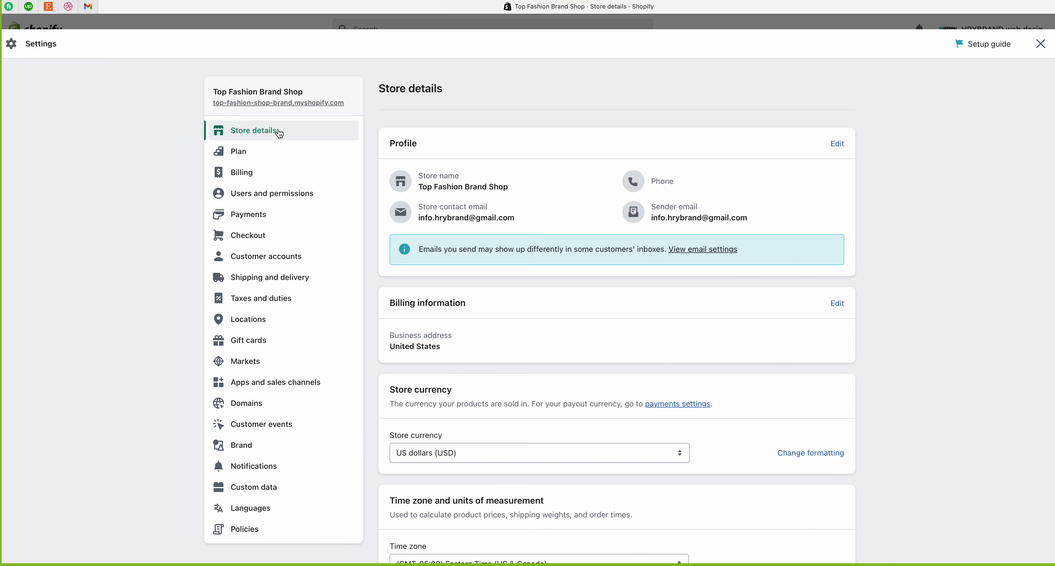
drag(389, 144, 425, 146)
click(424, 146)
drag(390, 143, 423, 143)
click(390, 147)
click(835, 147)
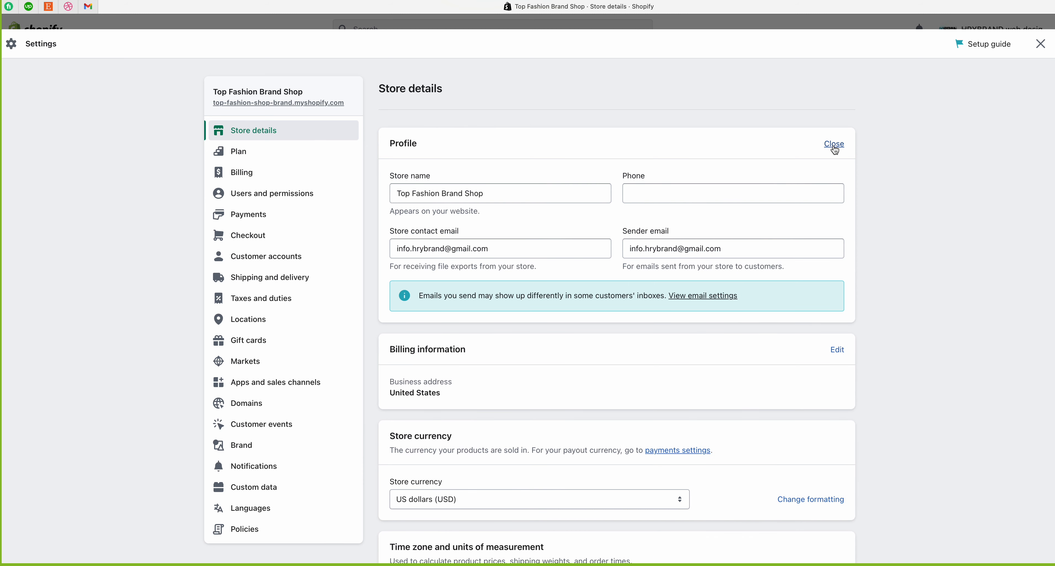
triple_click(497, 196)
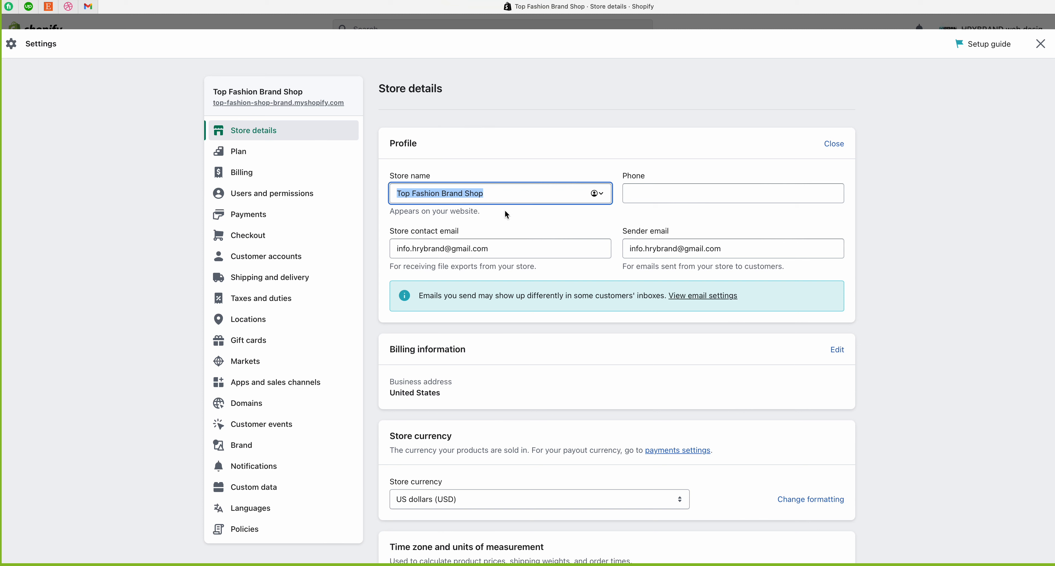
click(496, 196)
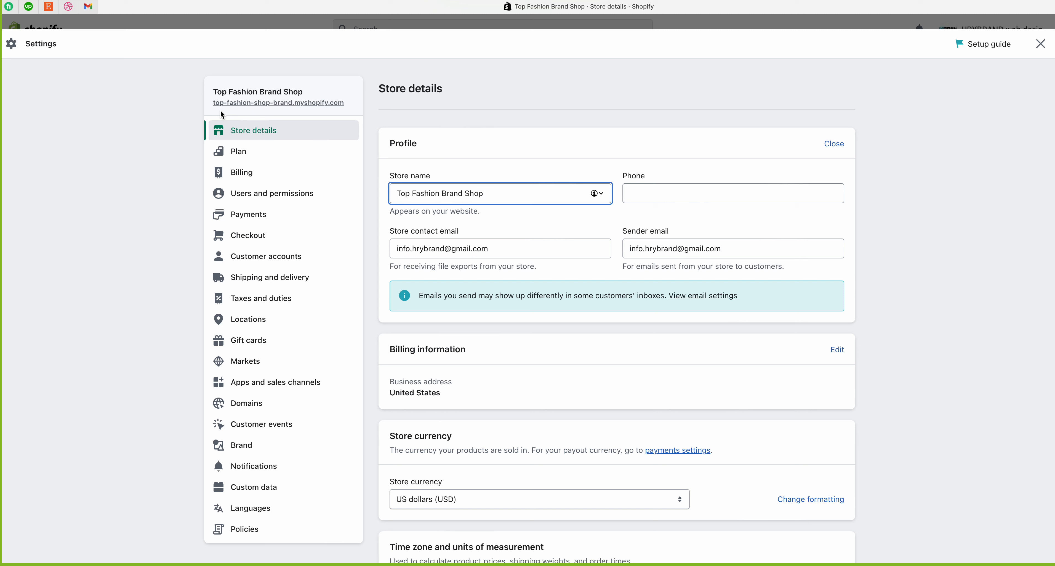
drag(488, 193, 387, 193)
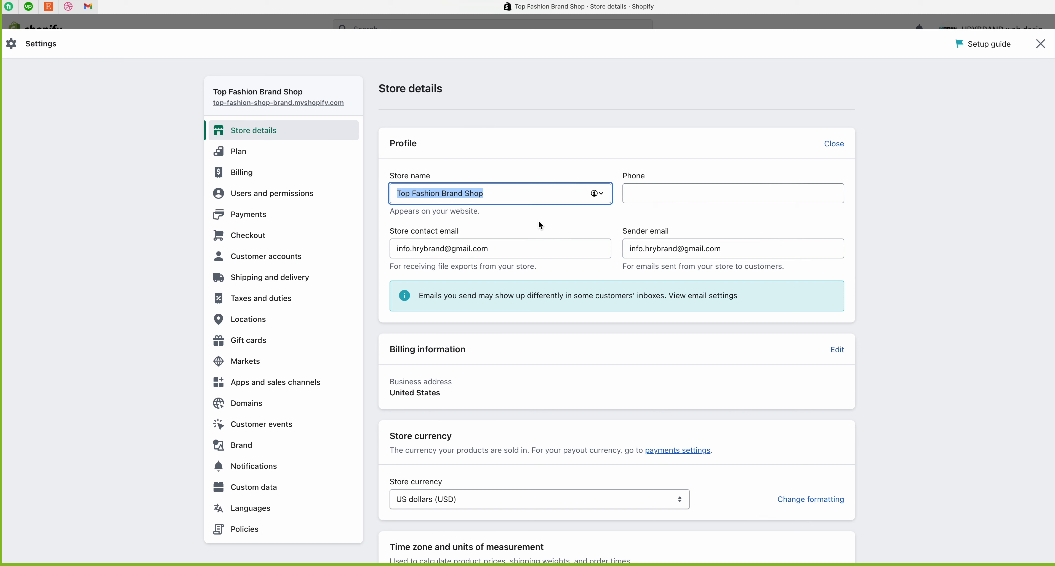
click(500, 193)
click(488, 192)
drag(488, 192, 380, 190)
click(634, 184)
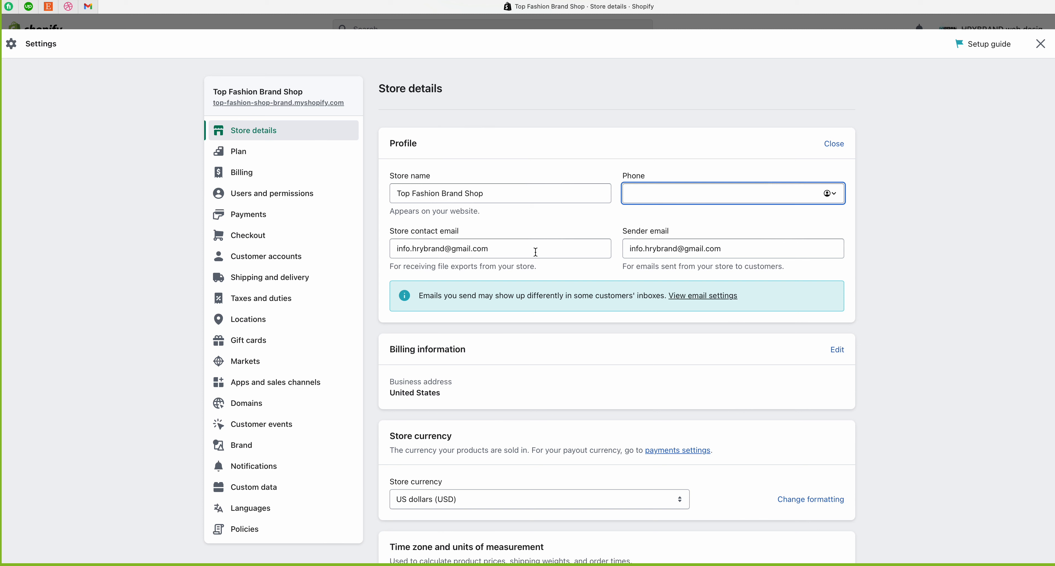
drag(388, 232, 471, 231)
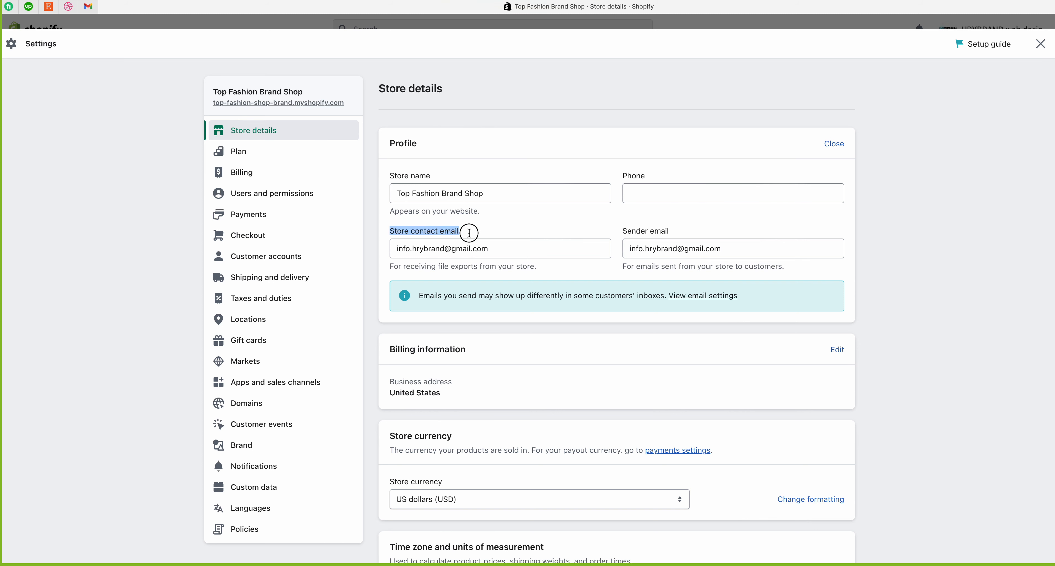
click(588, 248)
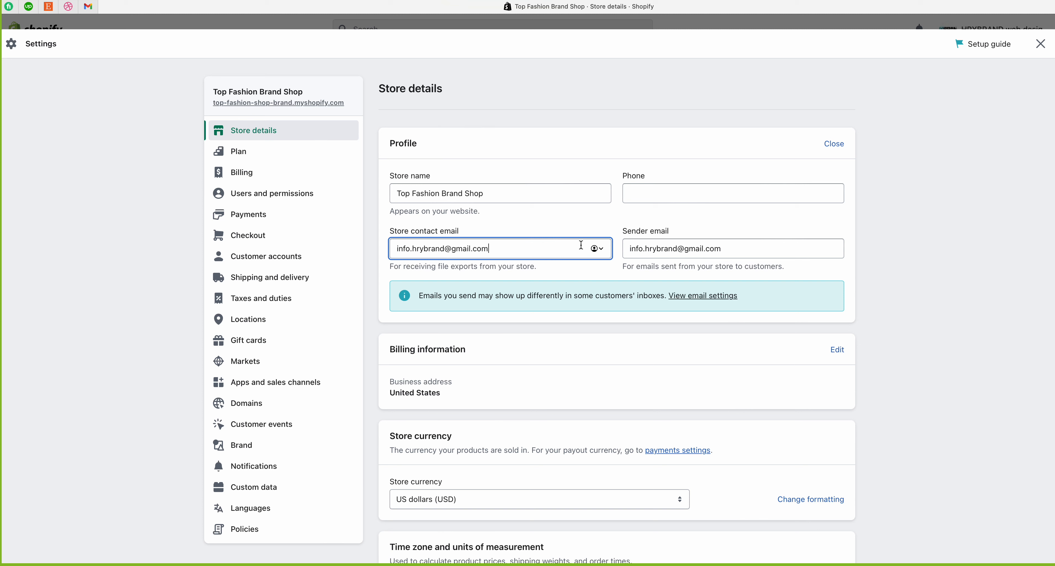
drag(389, 267, 382, 245)
click(526, 248)
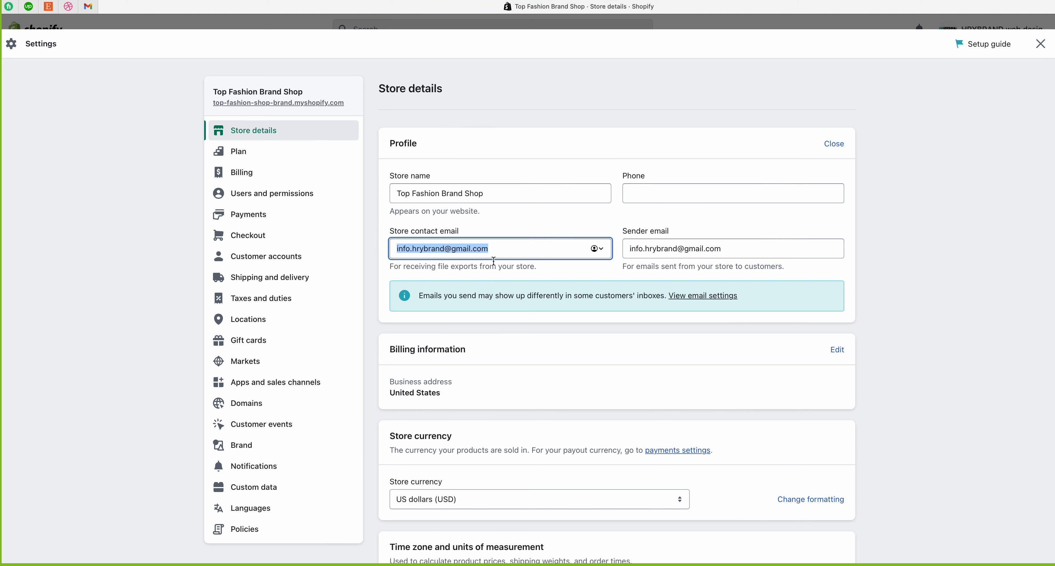
click(502, 248)
drag(502, 248, 388, 248)
drag(678, 234, 622, 229)
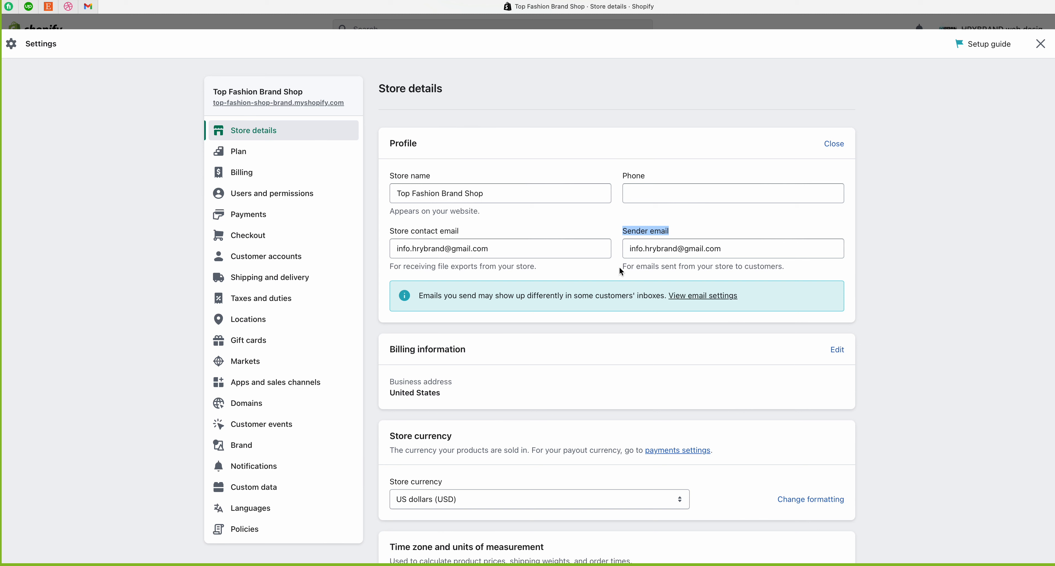
drag(623, 267, 801, 270)
click(737, 229)
drag(503, 248, 376, 248)
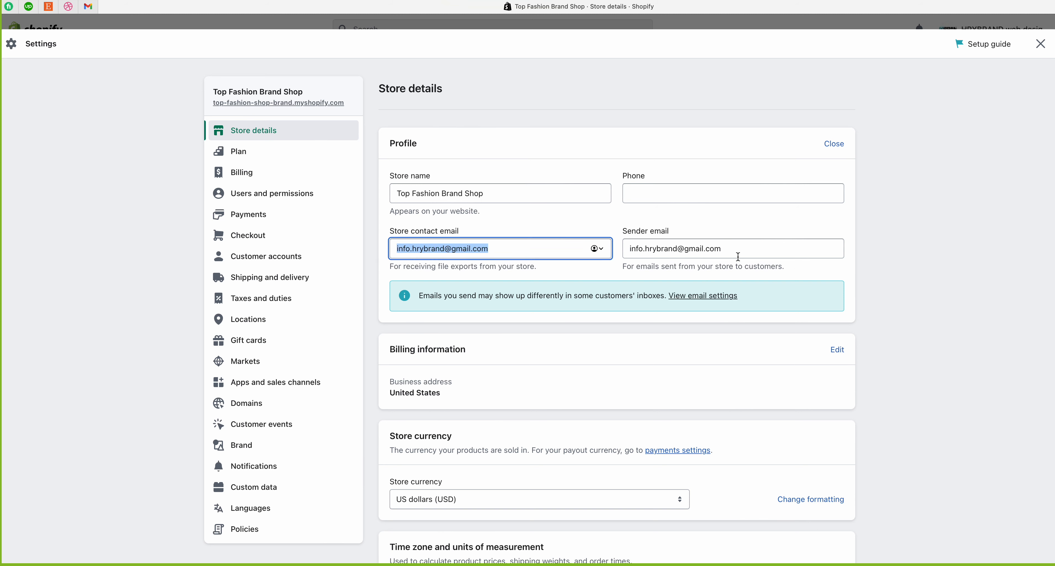
click(436, 251)
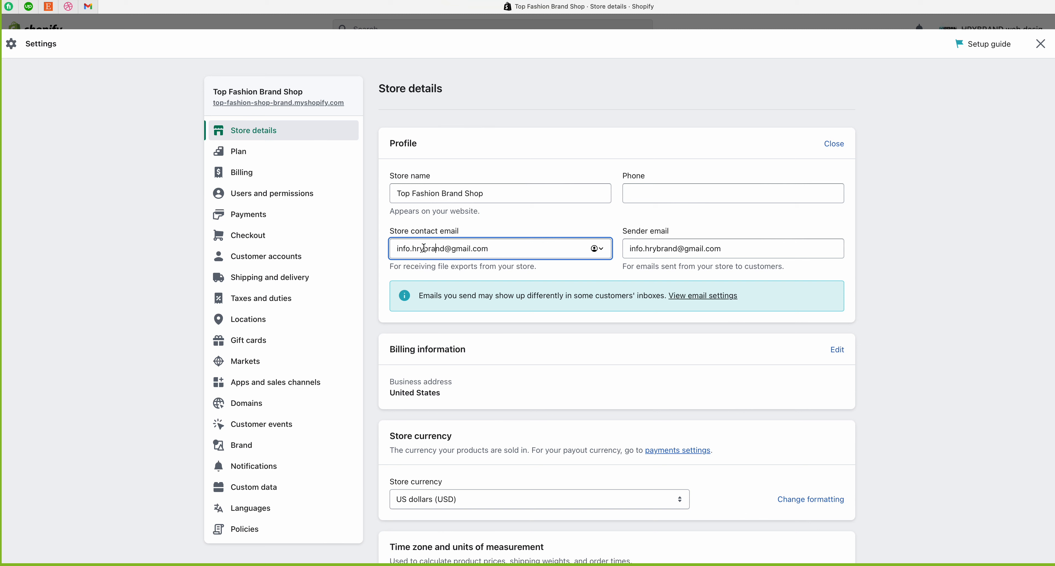
click(406, 249)
click(507, 249)
drag(391, 268, 535, 269)
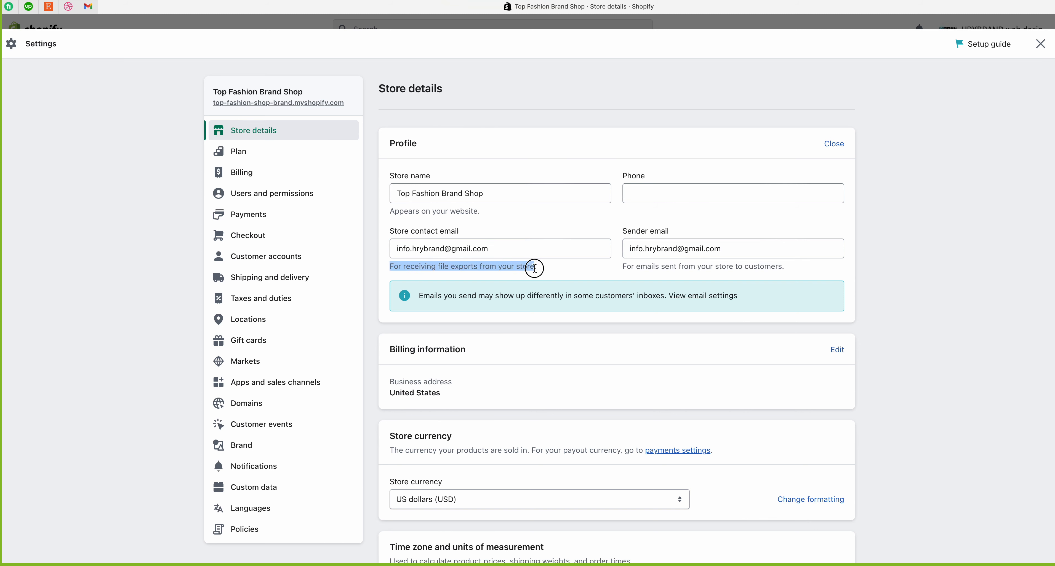
click(414, 248)
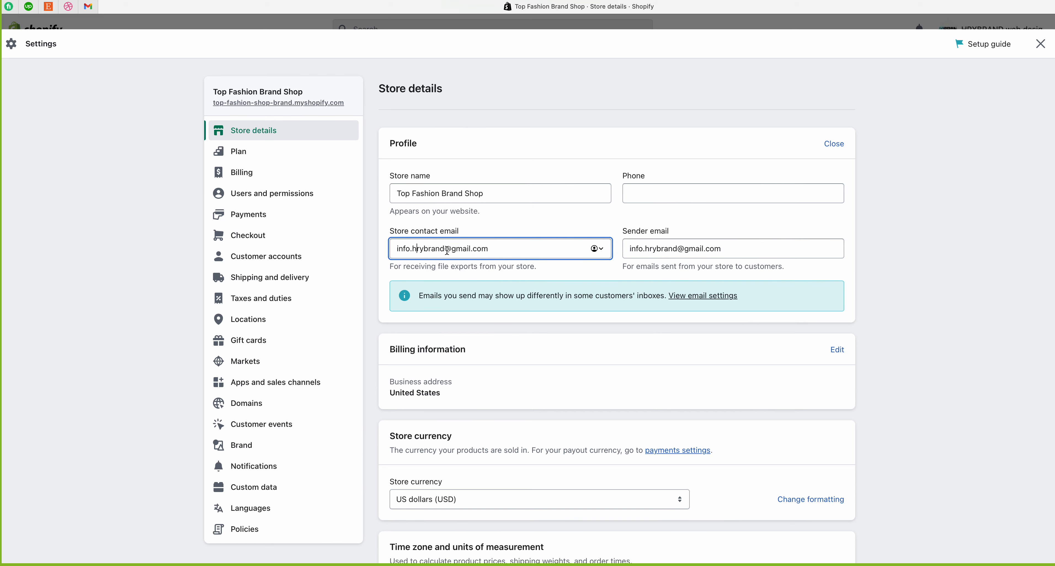
drag(447, 250, 337, 252)
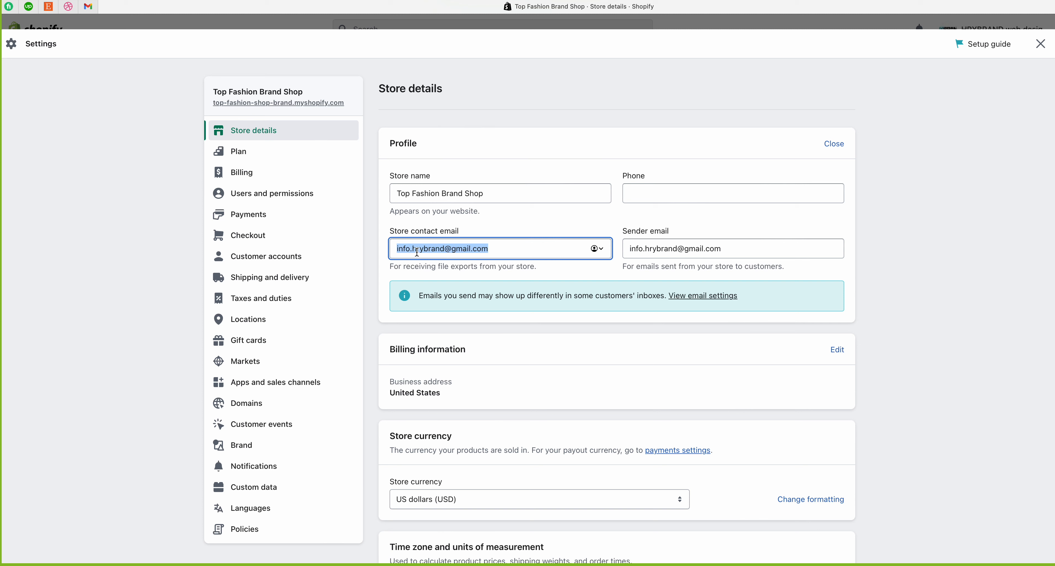
drag(411, 248, 383, 250)
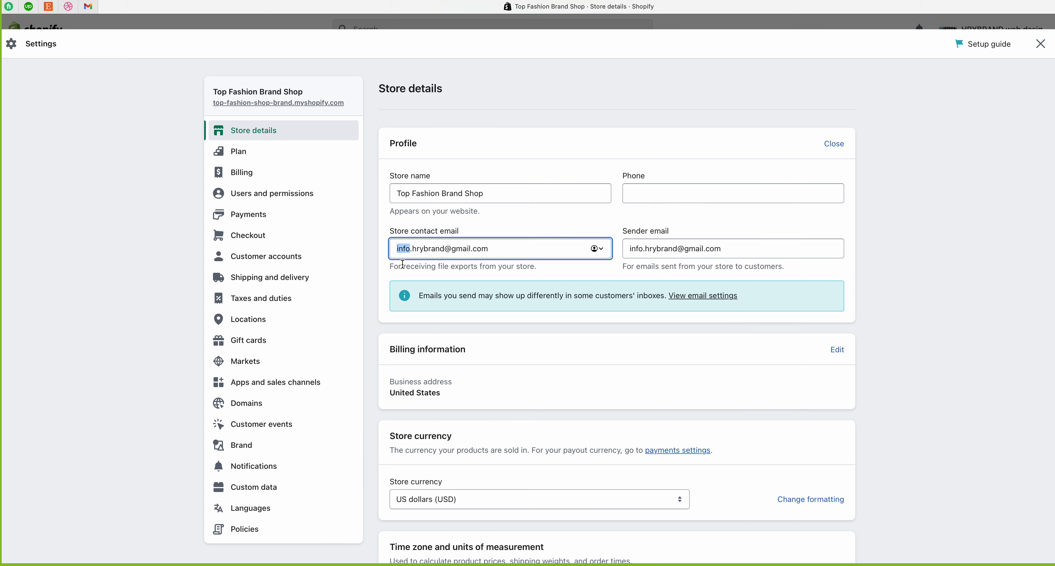
click(508, 251)
click(723, 250)
triple_click(723, 250)
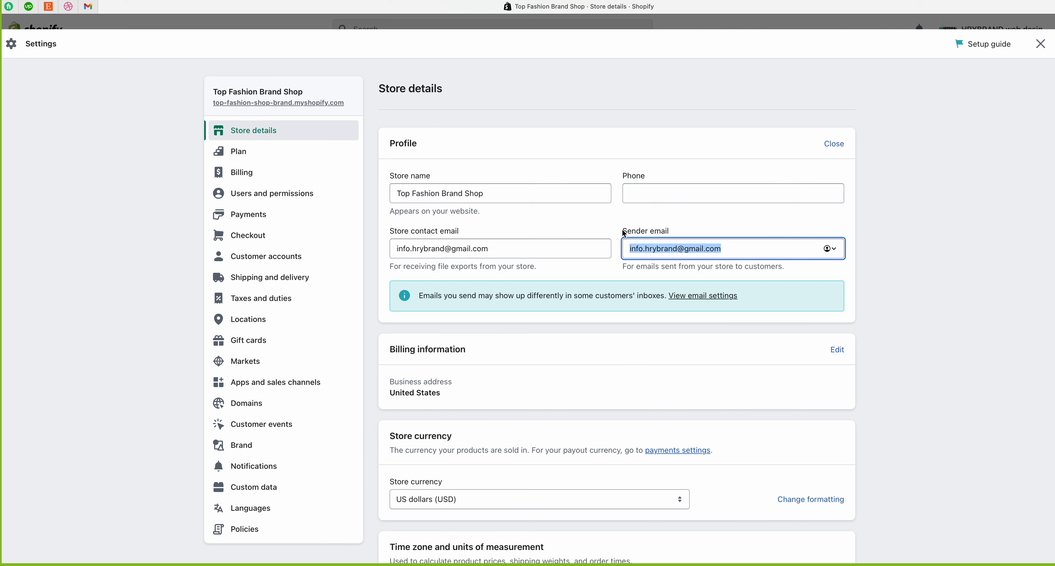
Step: Review the sender email field, its help text and the email delivery notice
drag(623, 265, 804, 269)
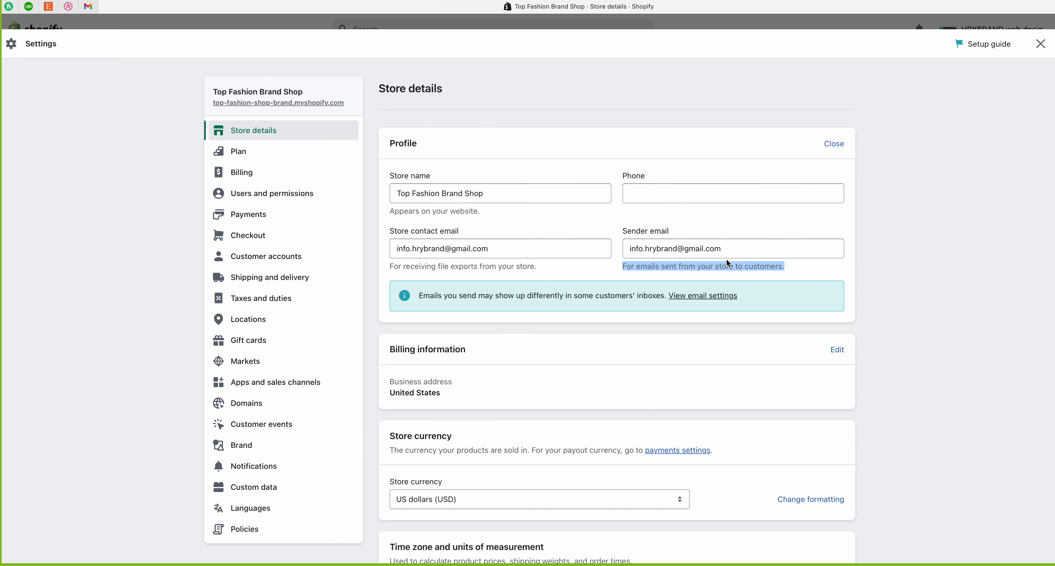
click(726, 249)
drag(725, 248, 621, 250)
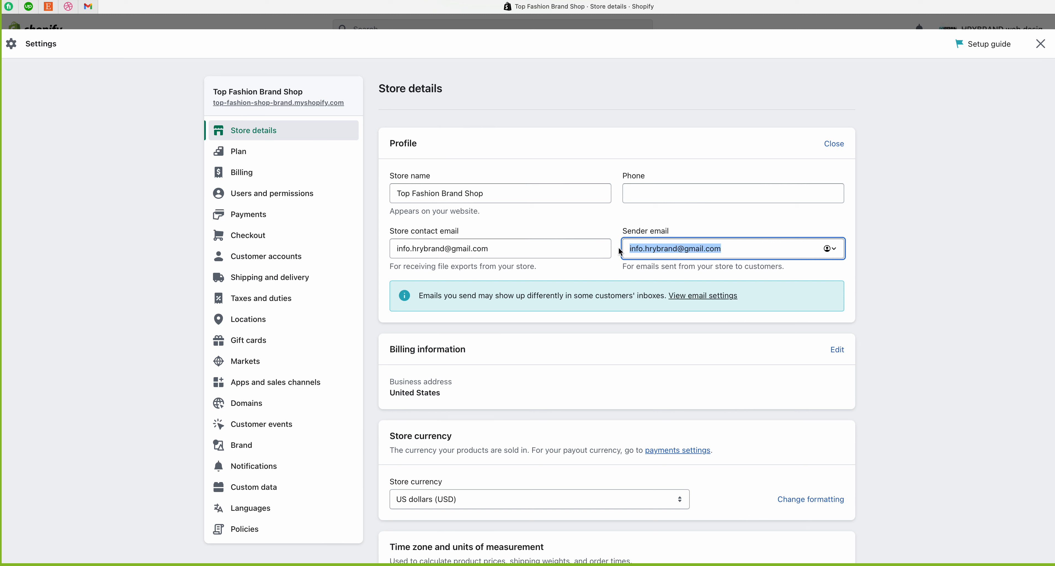
click(725, 248)
drag(726, 248, 686, 232)
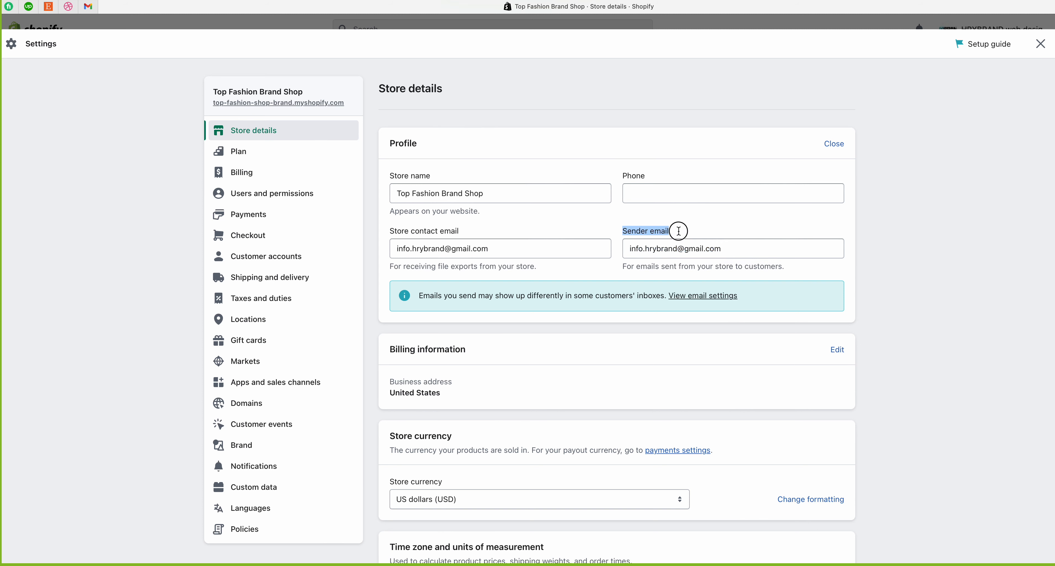
drag(622, 268, 802, 268)
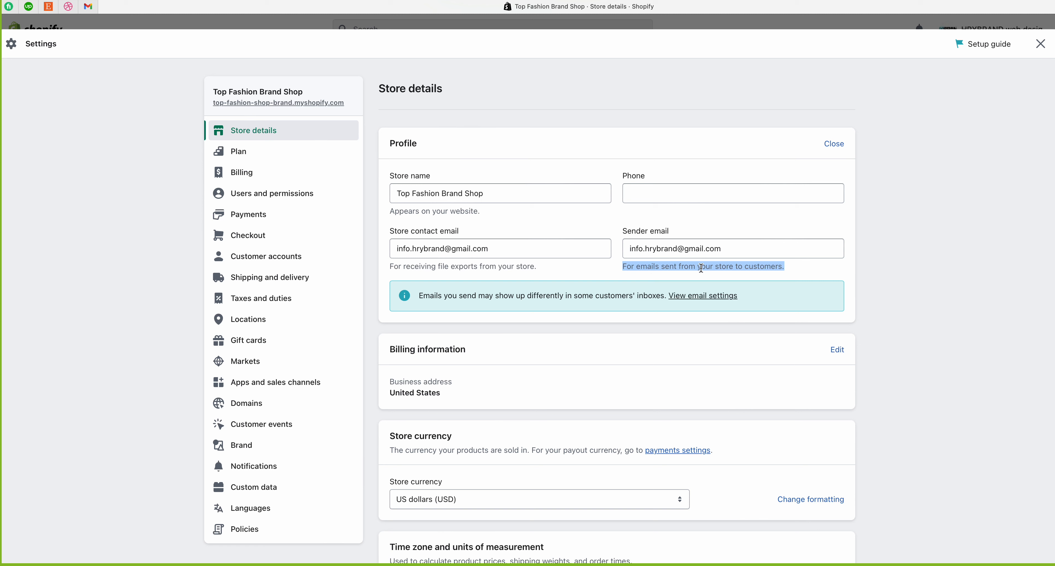
click(785, 269)
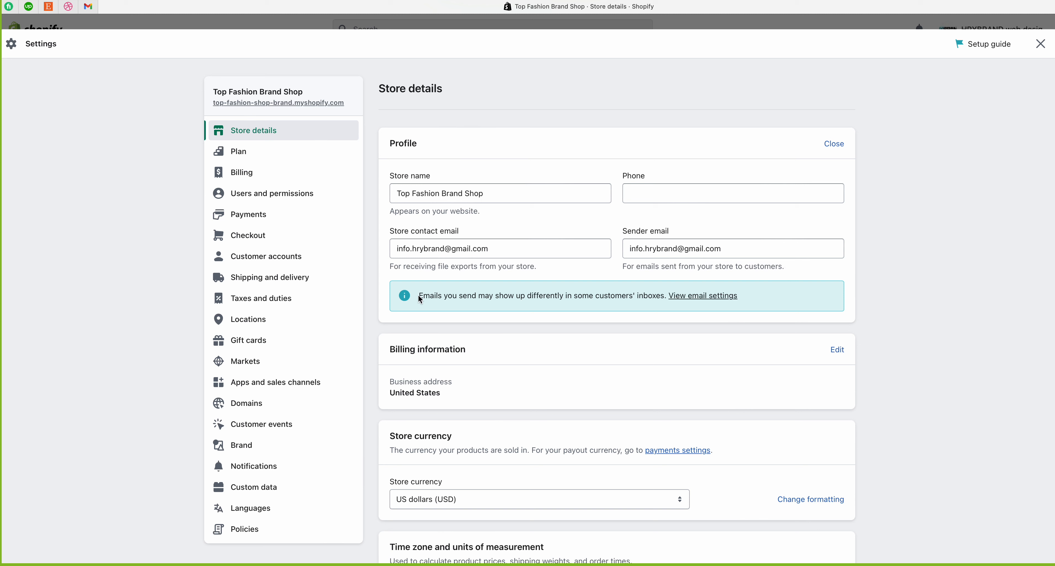
drag(420, 299, 667, 301)
click(692, 303)
scroll(470, 365, down, 2)
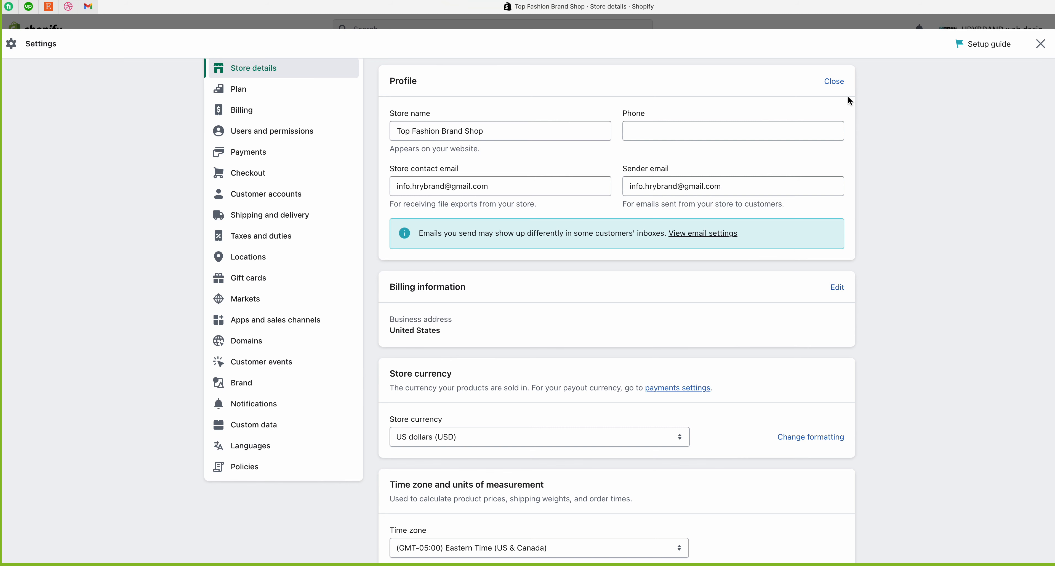
scroll(708, 240, up, 2)
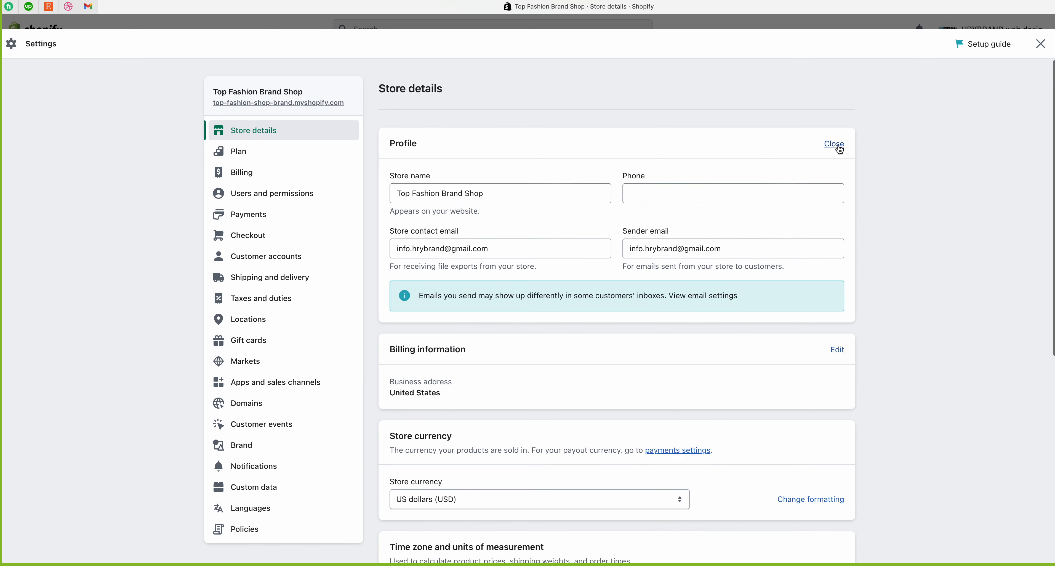
Step: Close the Profile edit form and point out the Billing information heading
click(839, 150)
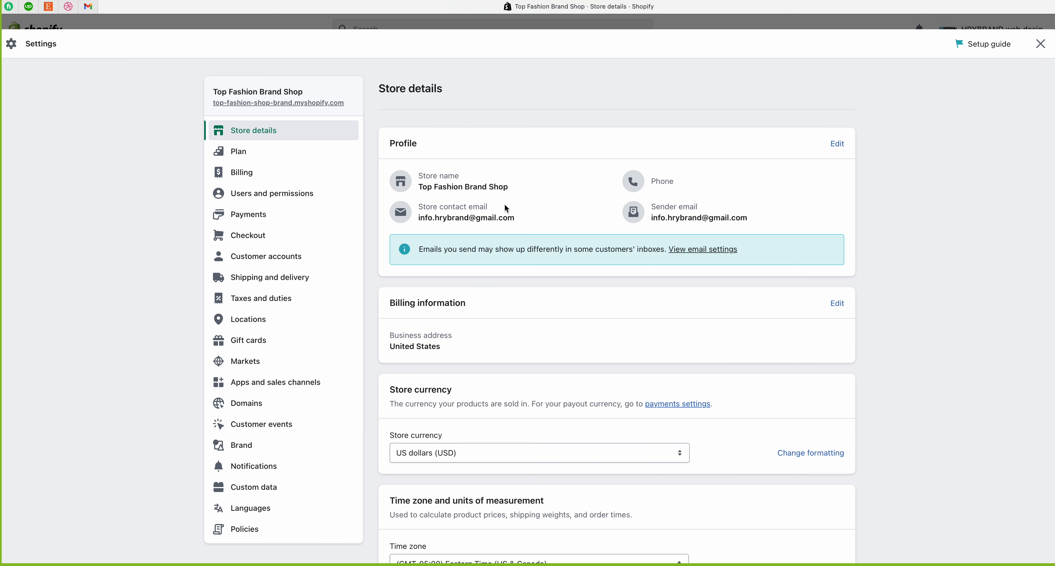
click(390, 306)
drag(389, 306, 477, 304)
click(478, 312)
Step: Edit Billing information and enter HRYBRAND as the legal business name
click(836, 304)
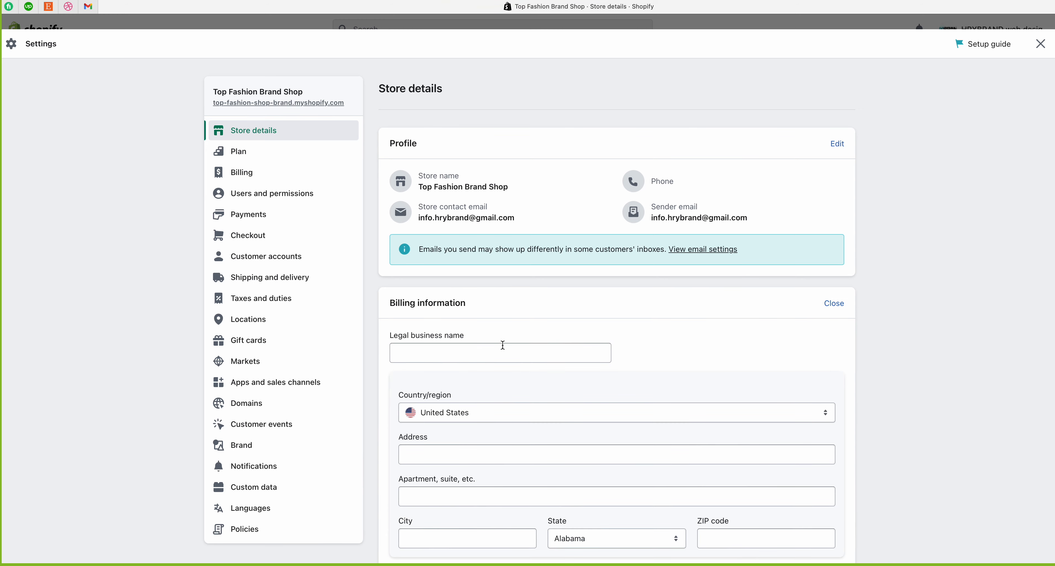
click(432, 353)
scroll(671, 348, down, 3)
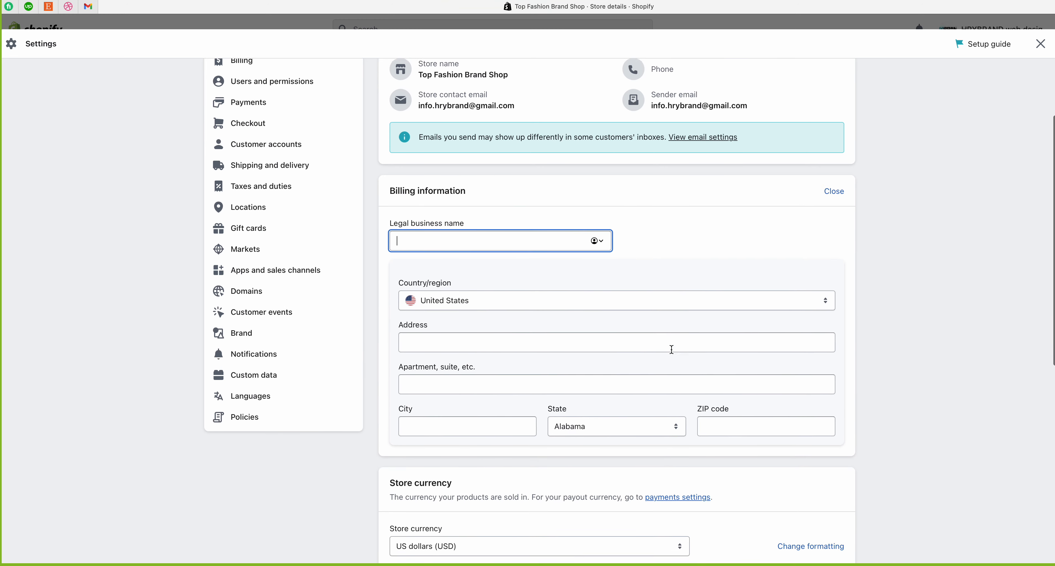
scroll(672, 349, down, 2)
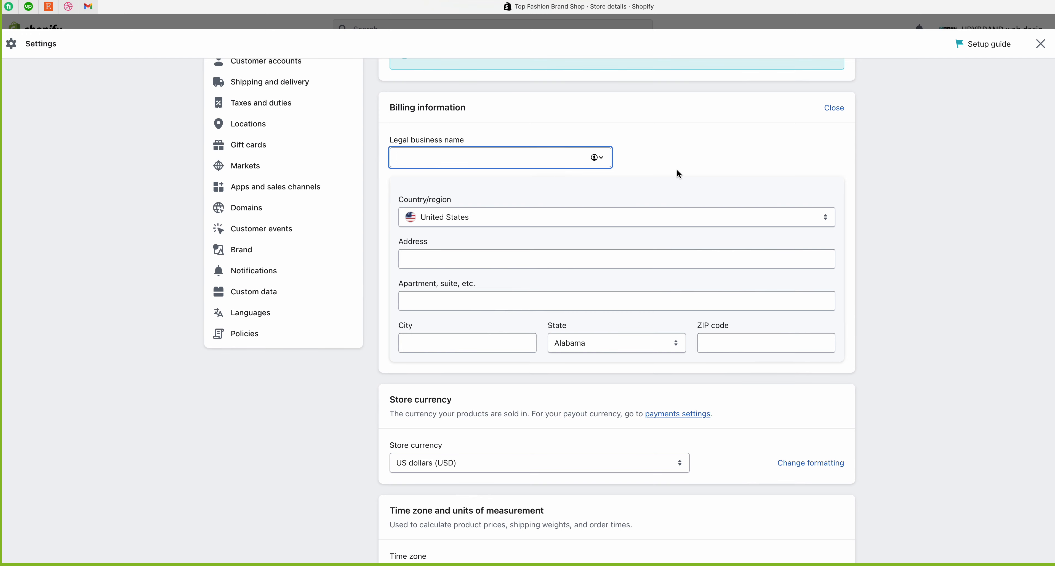
text(HRYBRAND)
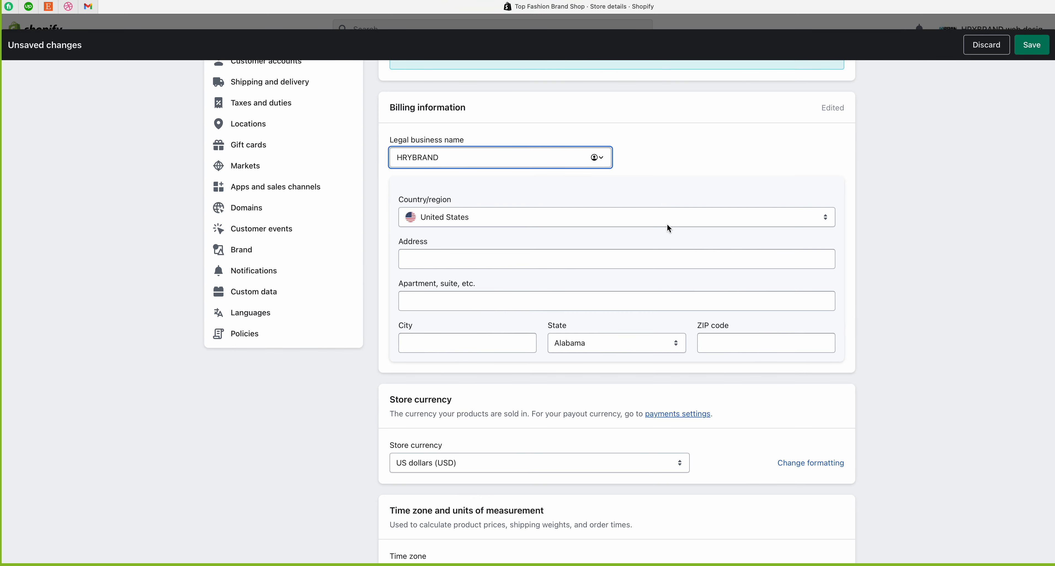
drag(387, 139, 365, 159)
click(480, 141)
click(432, 169)
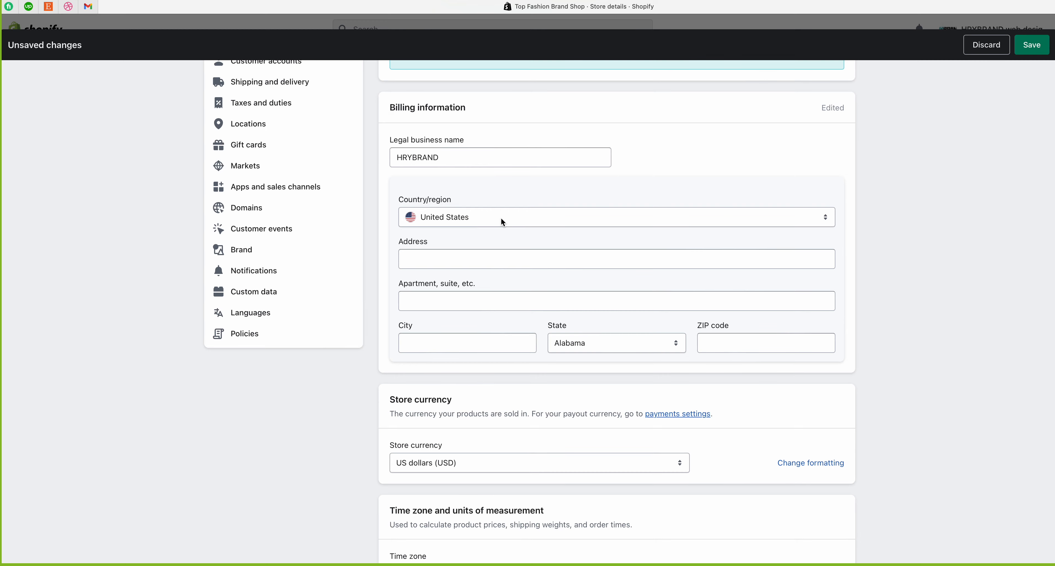
Step: Keep United States as the country, pass through the address fields, and save
click(487, 217)
click(717, 225)
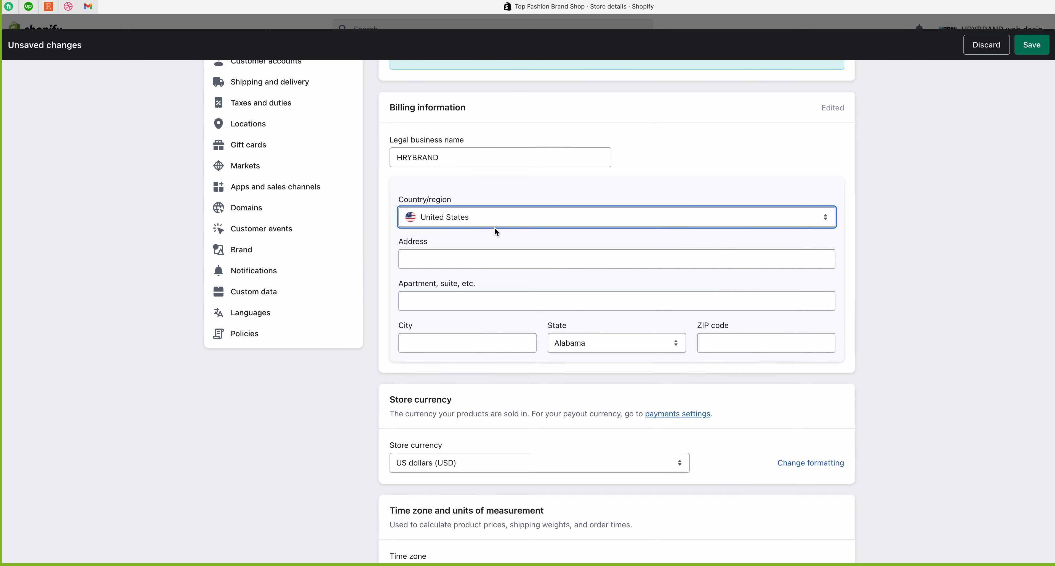
click(433, 255)
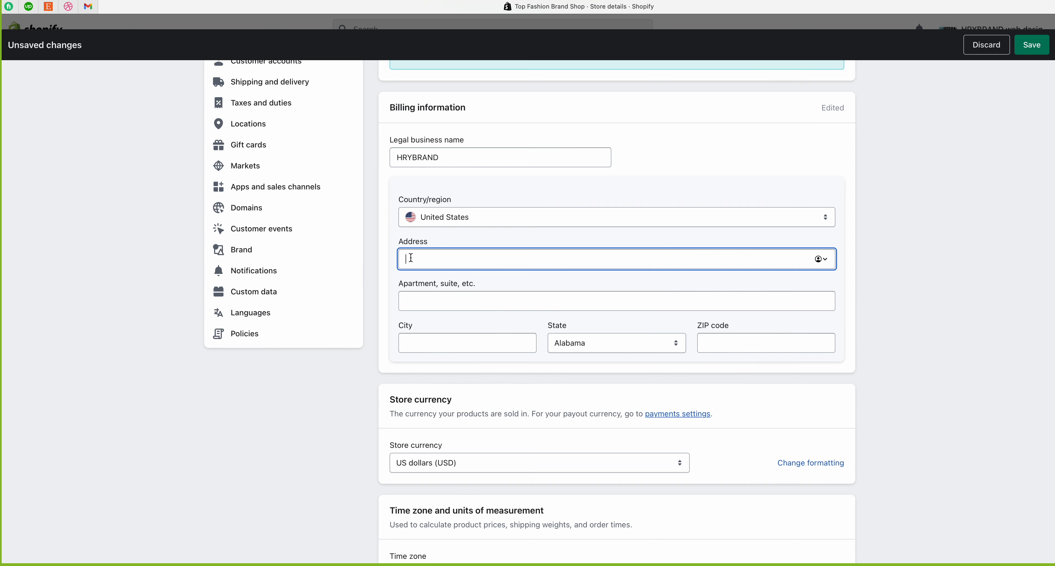
click(434, 296)
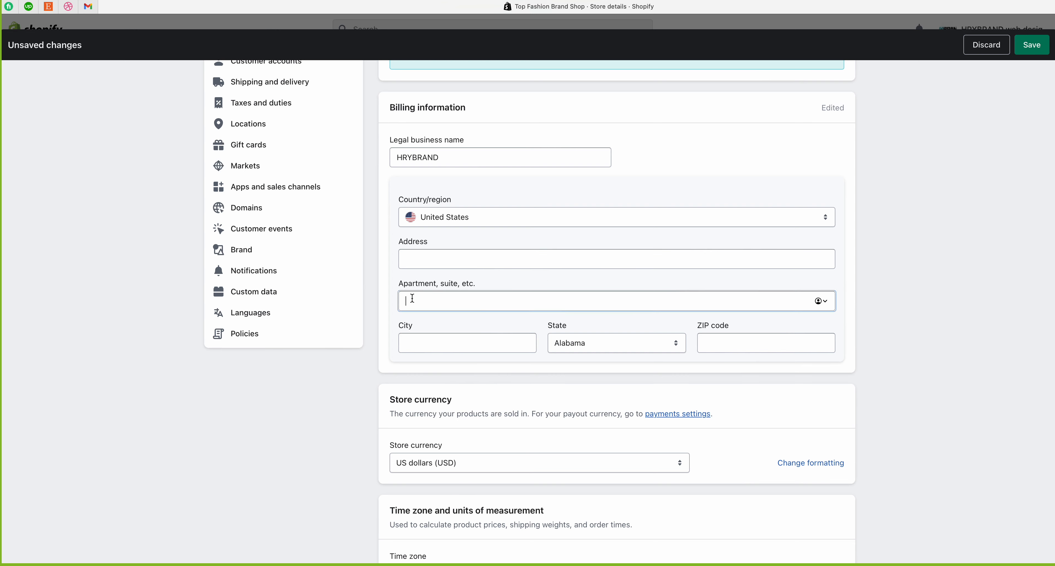
click(419, 346)
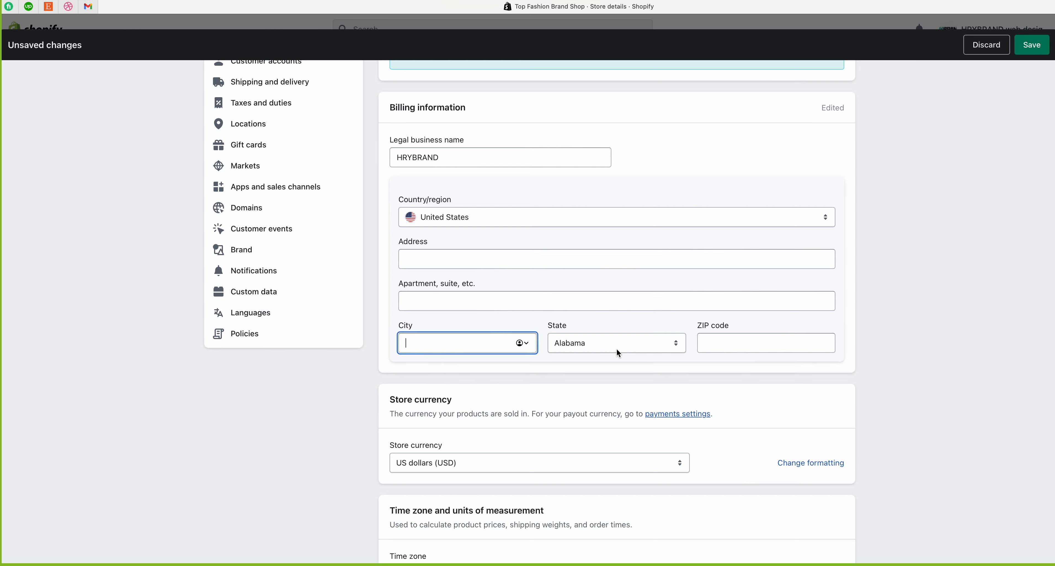
click(721, 341)
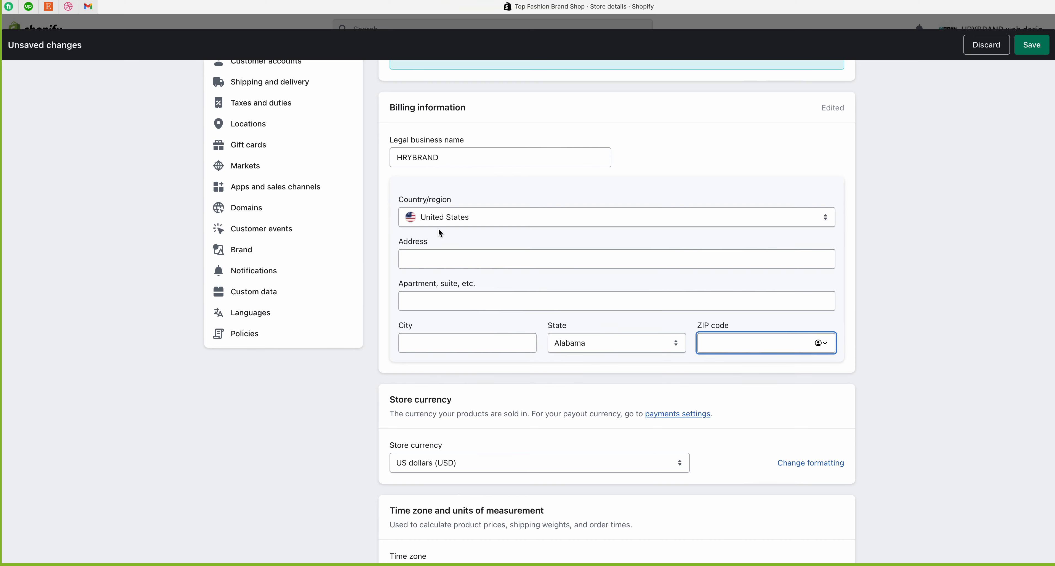
drag(389, 108, 473, 109)
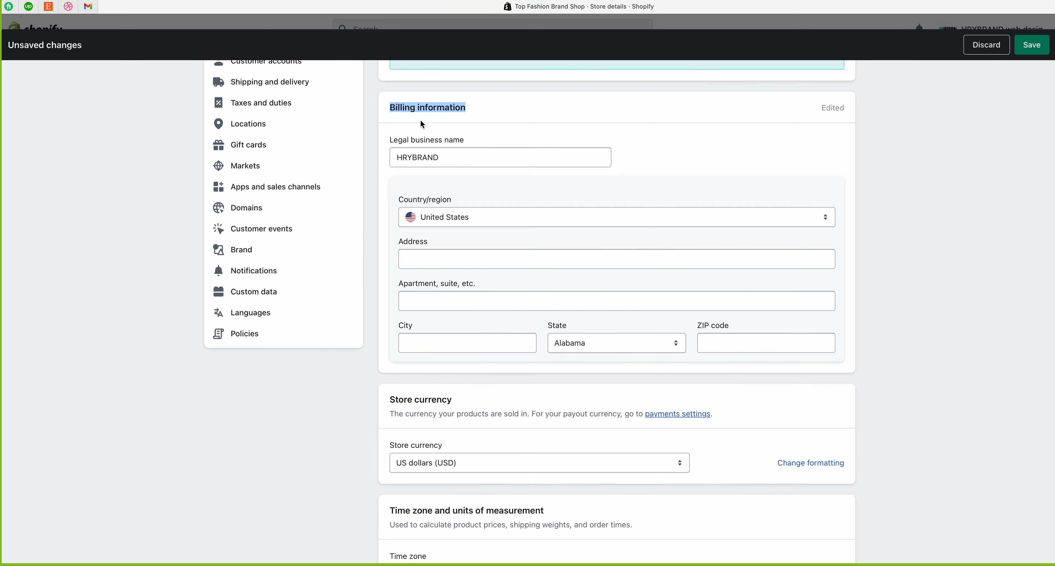
click(905, 128)
scroll(881, 163, up, 2)
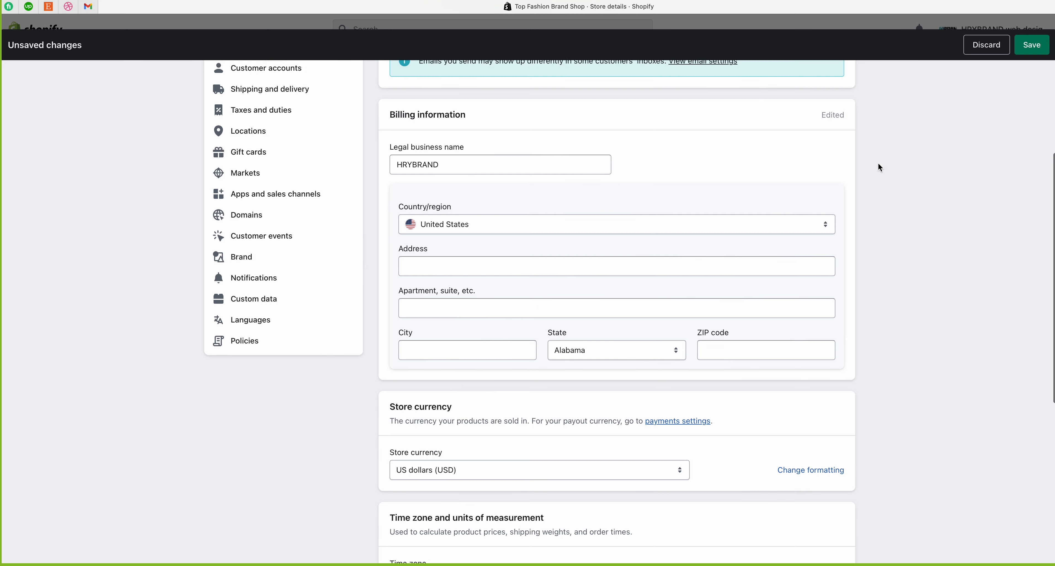
click(1034, 48)
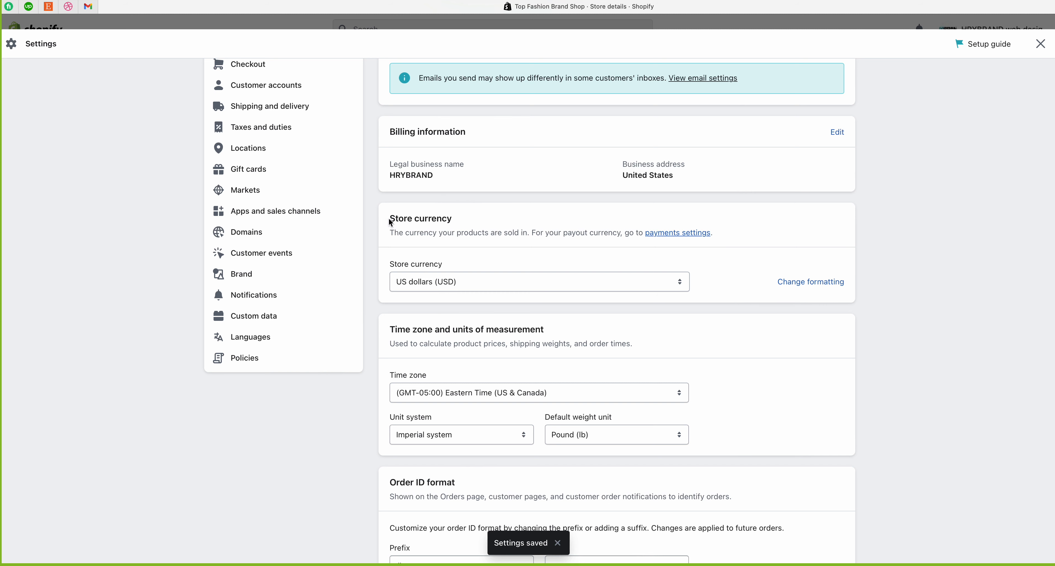
drag(388, 218, 457, 218)
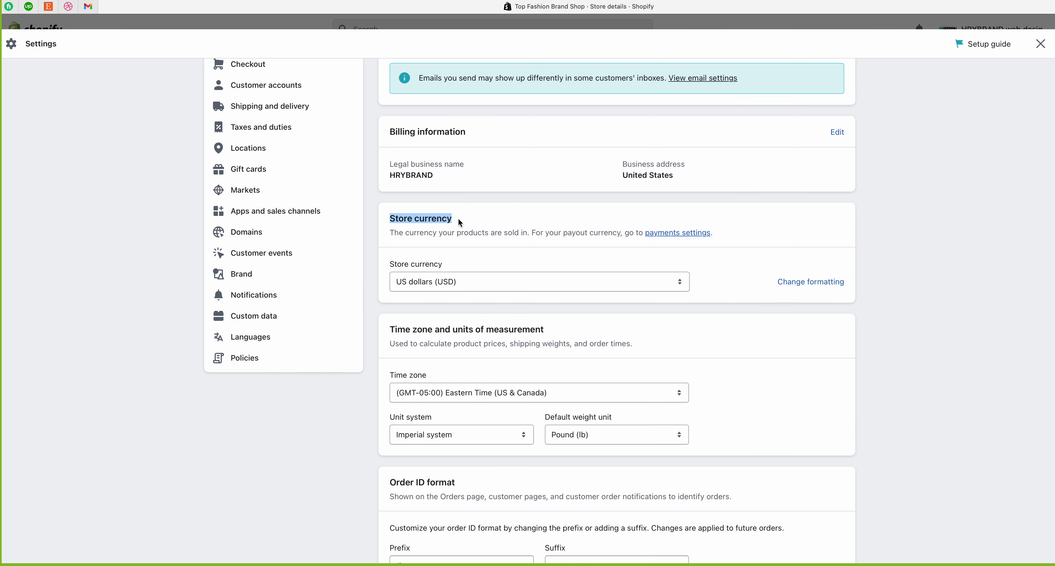
click(458, 219)
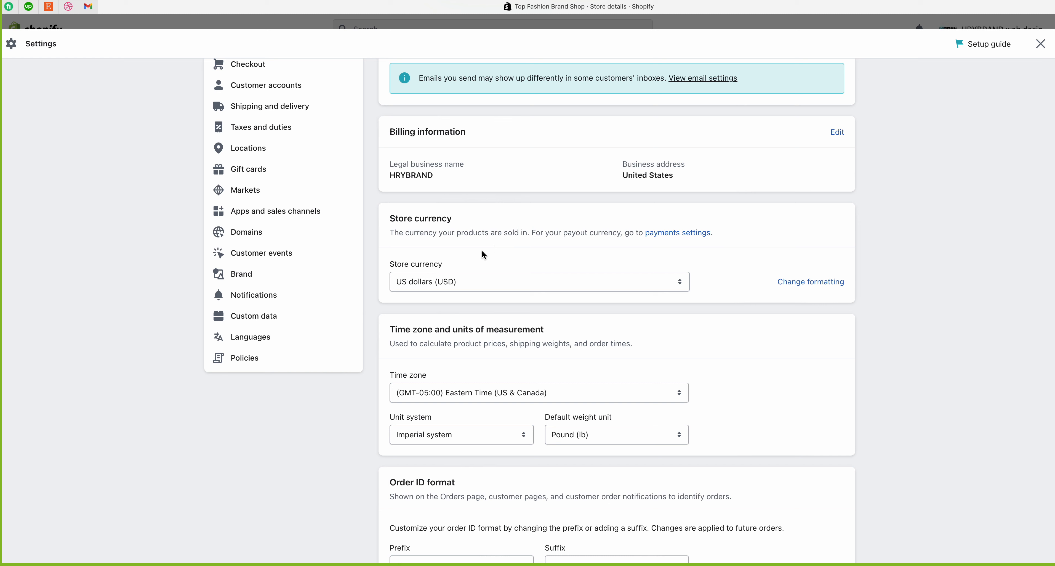
drag(390, 266, 446, 264)
click(464, 287)
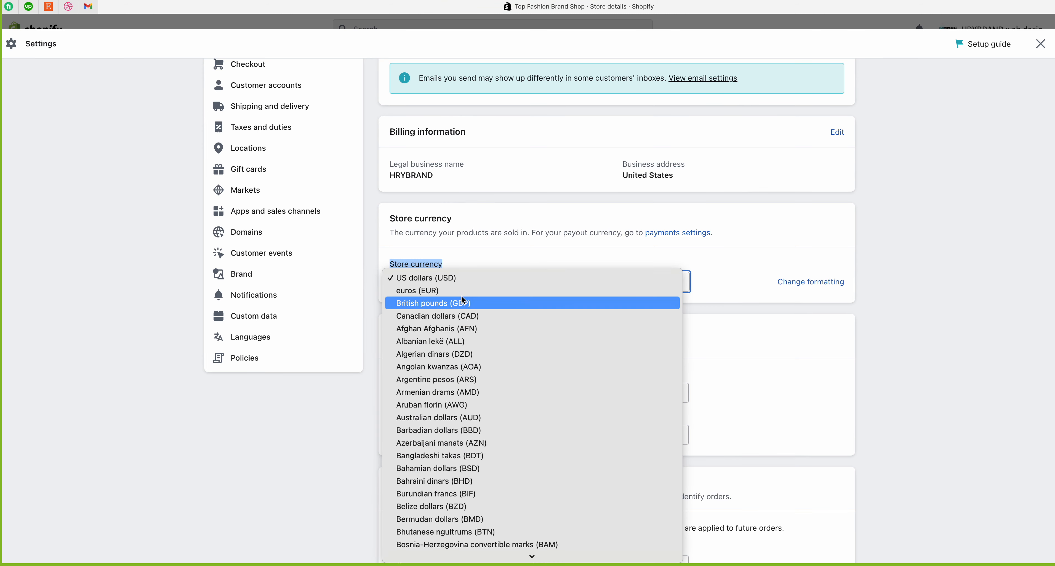
click(475, 267)
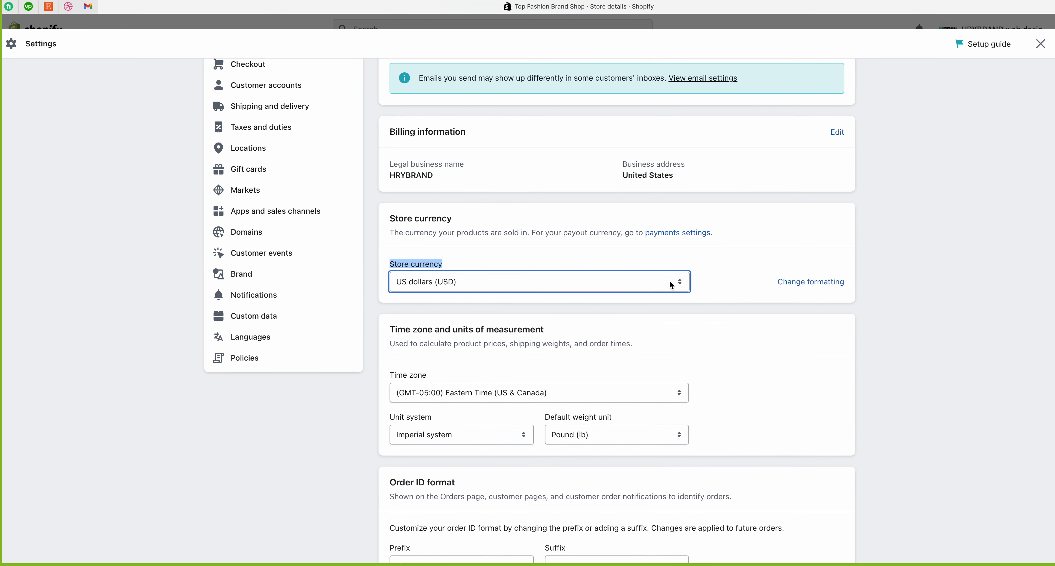
click(573, 275)
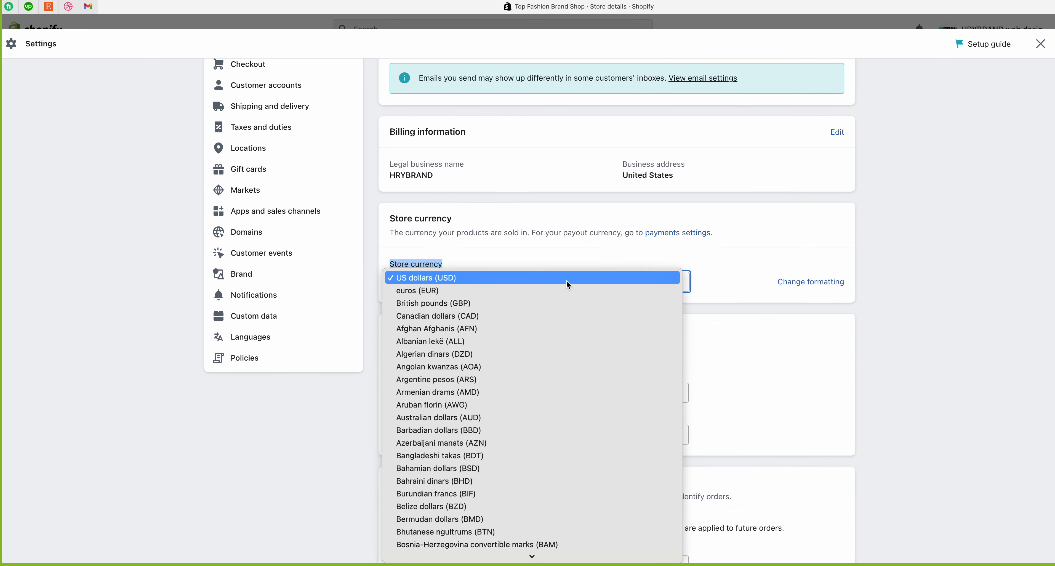
click(508, 256)
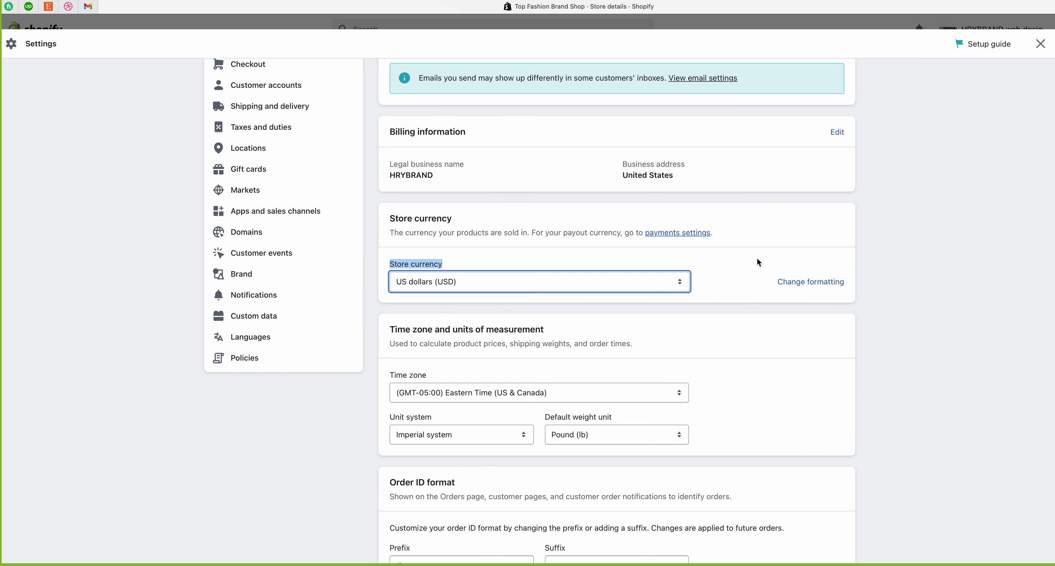
scroll(759, 263, down, 2)
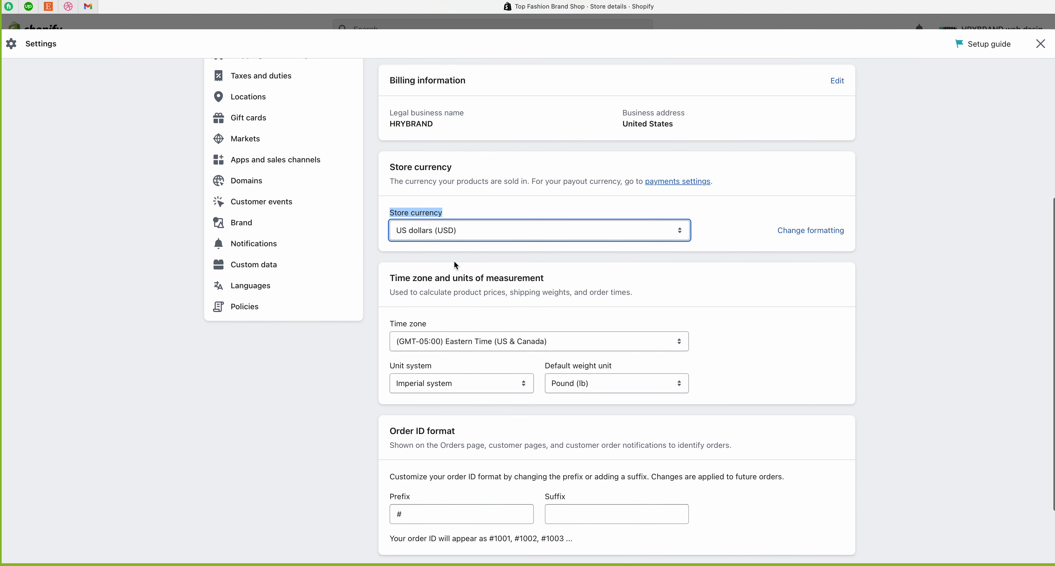
drag(384, 282, 560, 284)
click(559, 284)
scroll(558, 283, down, 3)
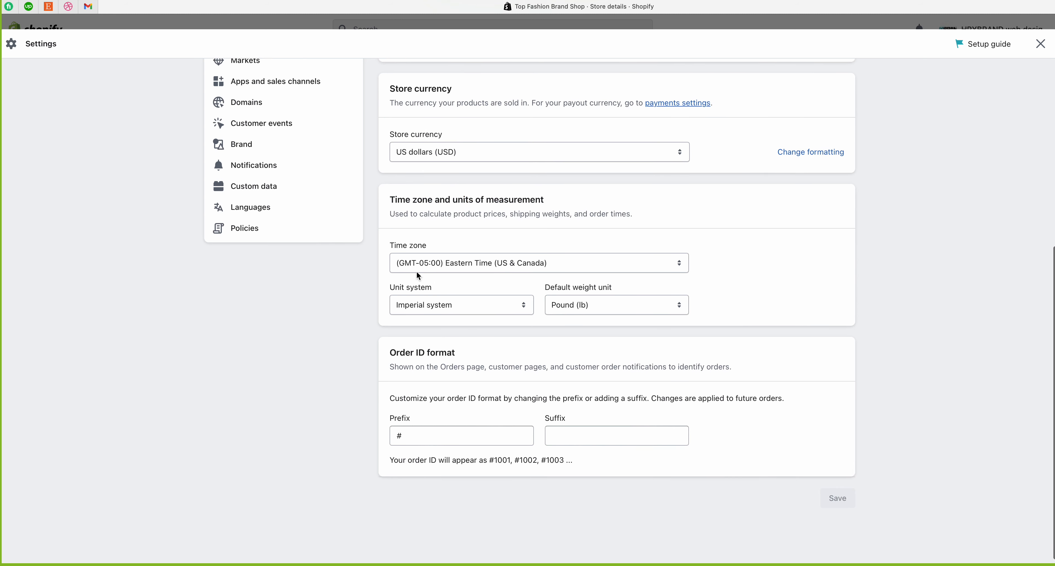
drag(386, 247, 462, 245)
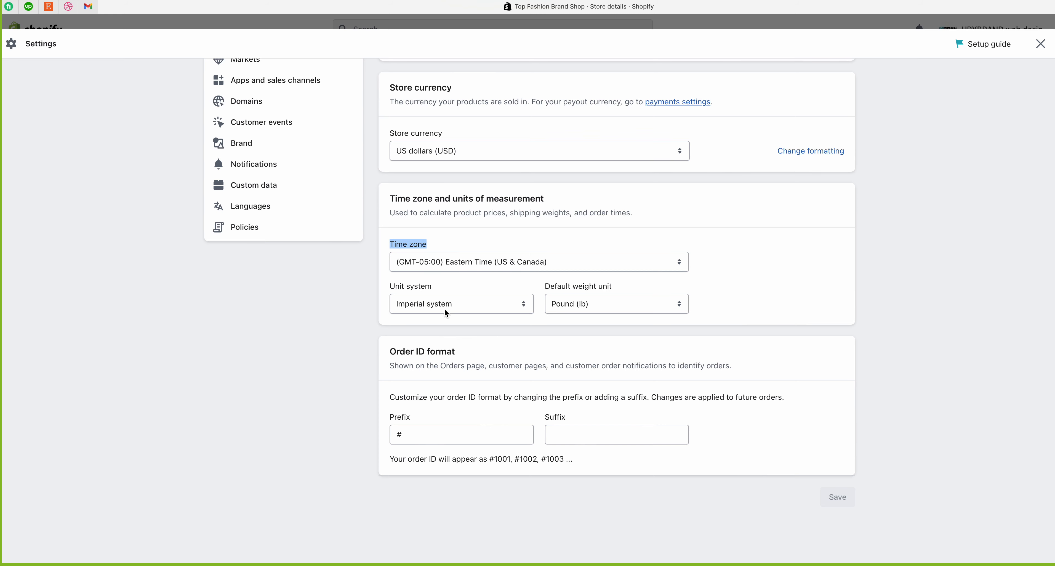
click(458, 306)
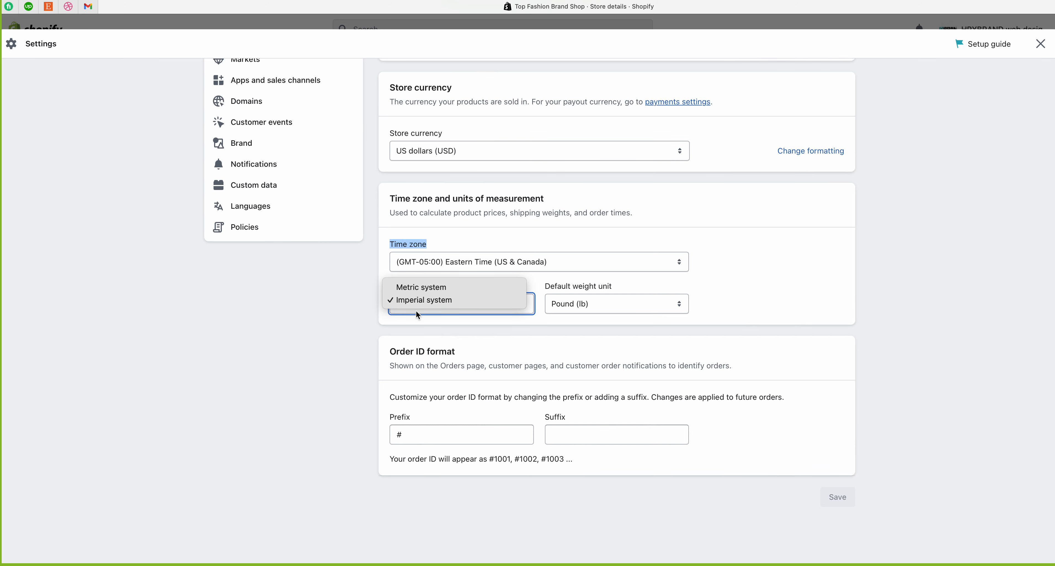
click(424, 323)
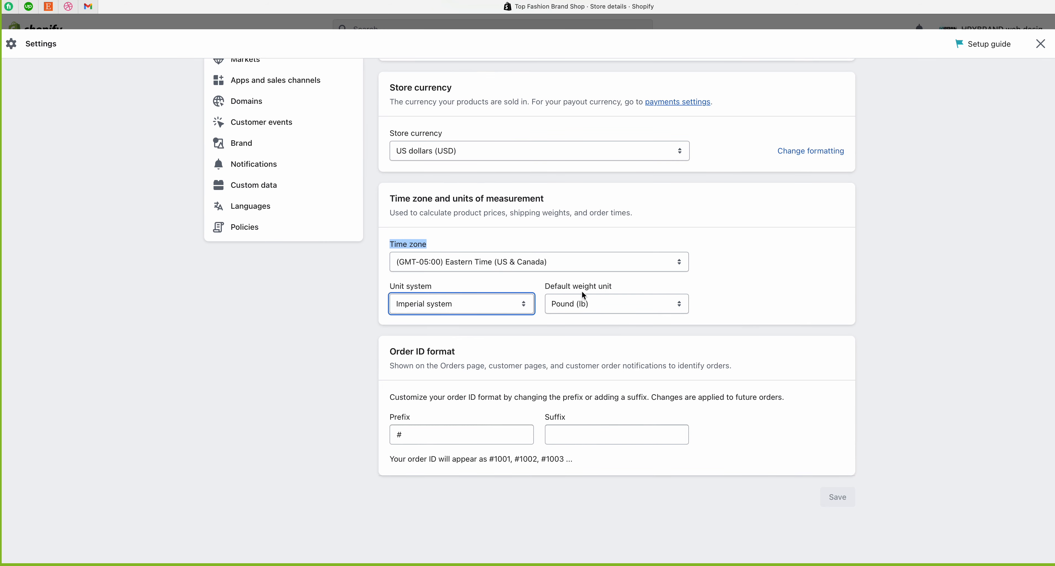
click(603, 306)
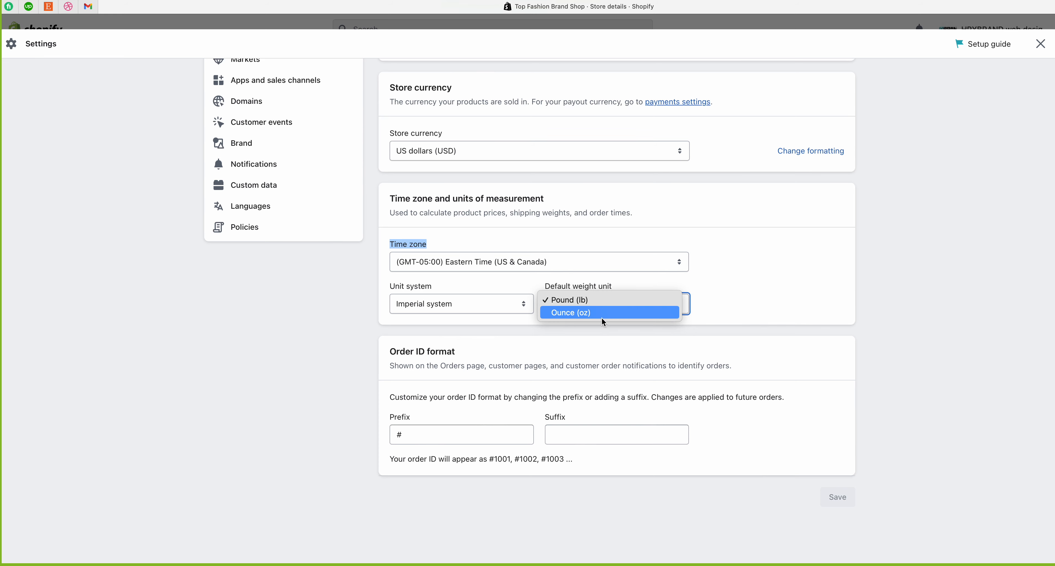
click(756, 318)
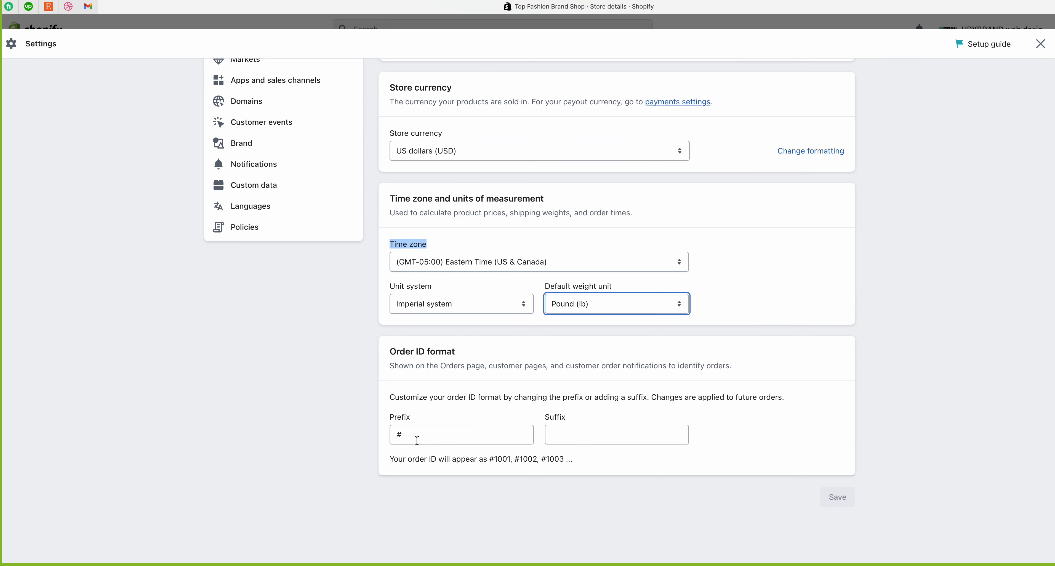
drag(393, 460, 588, 459)
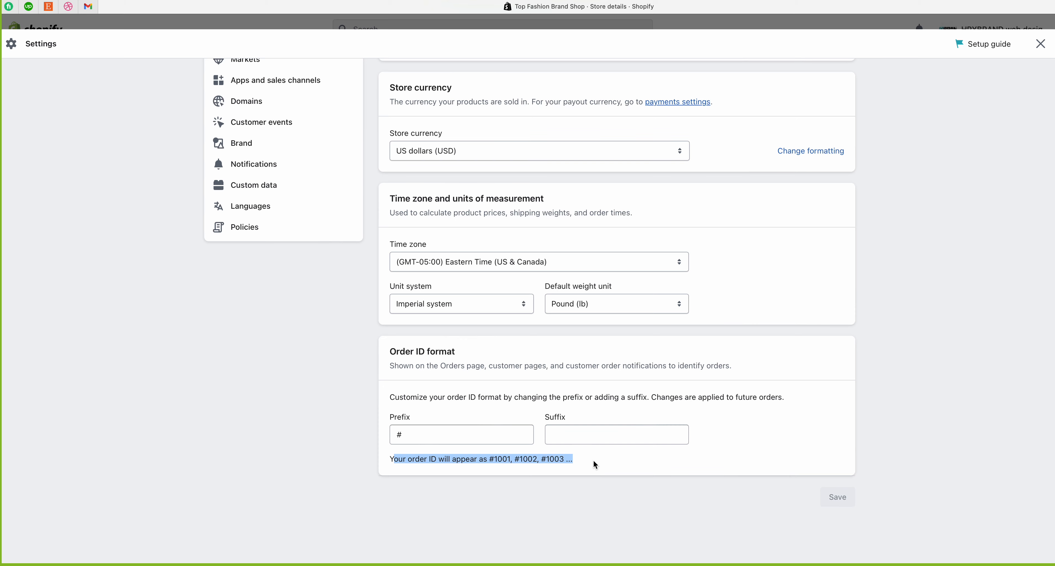
scroll(433, 441, up, 1)
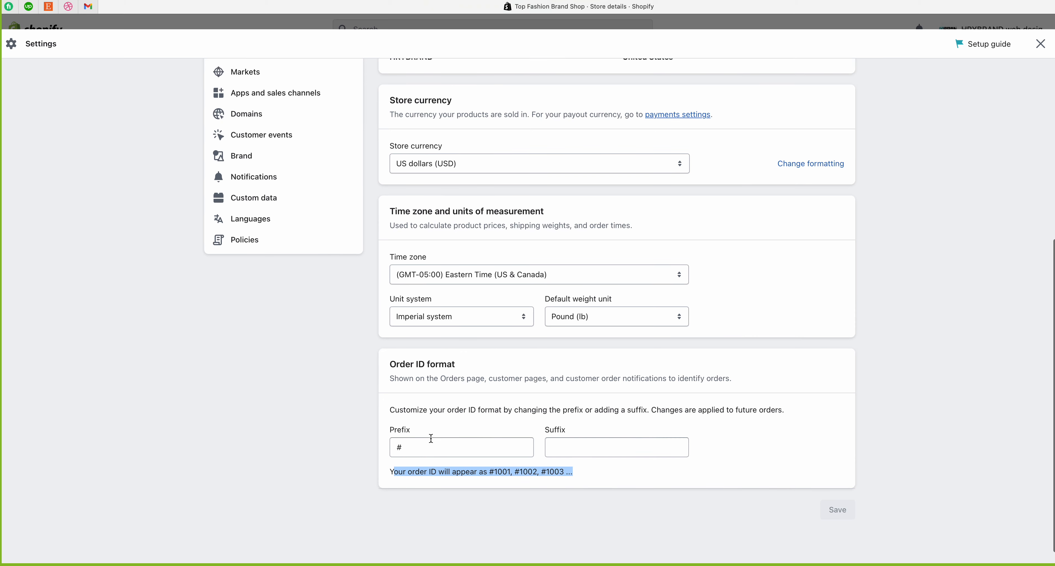
click(435, 449)
text(0001)
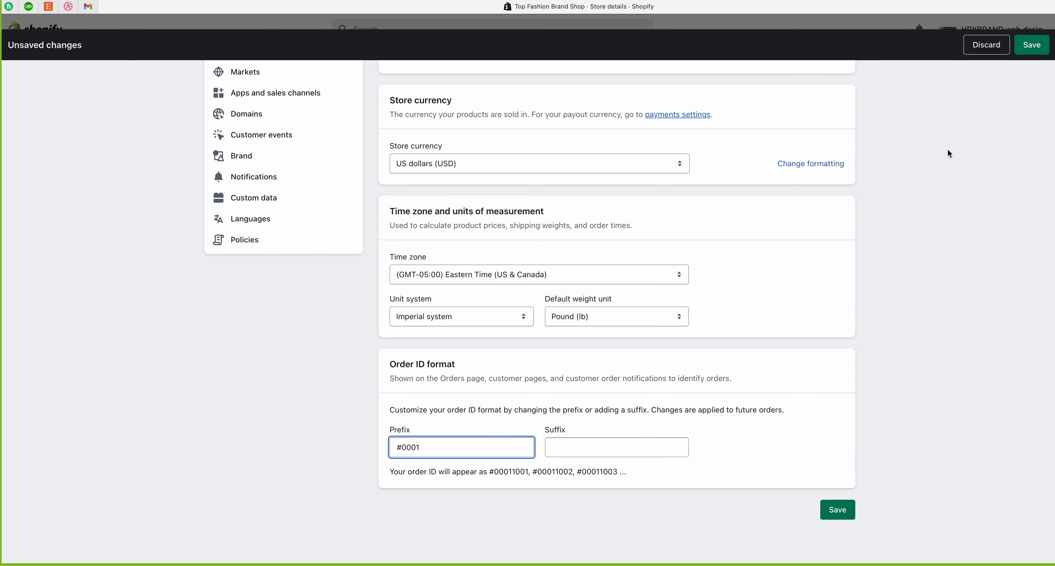
click(1032, 44)
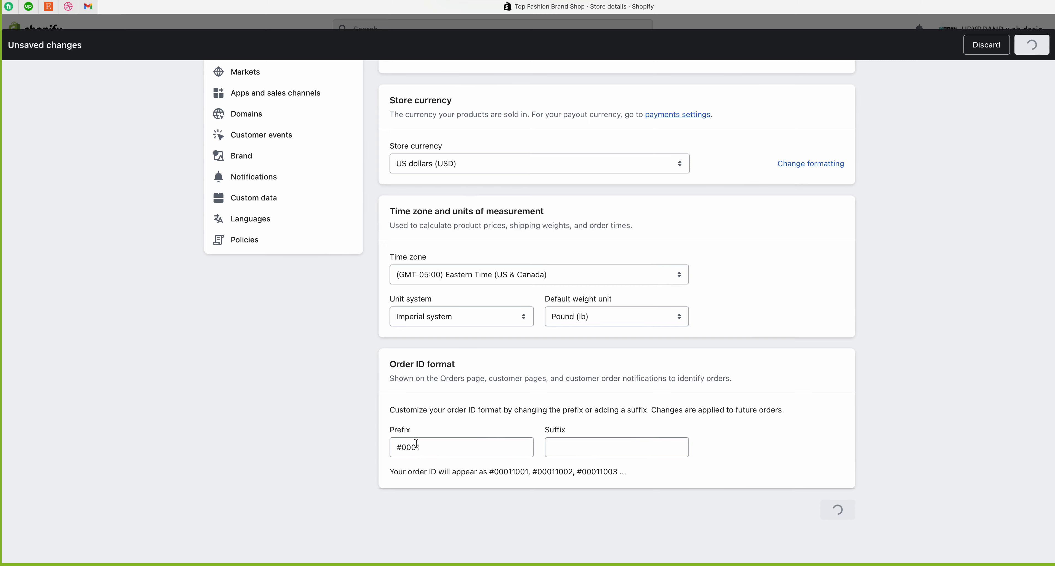
scroll(426, 483, down, 10)
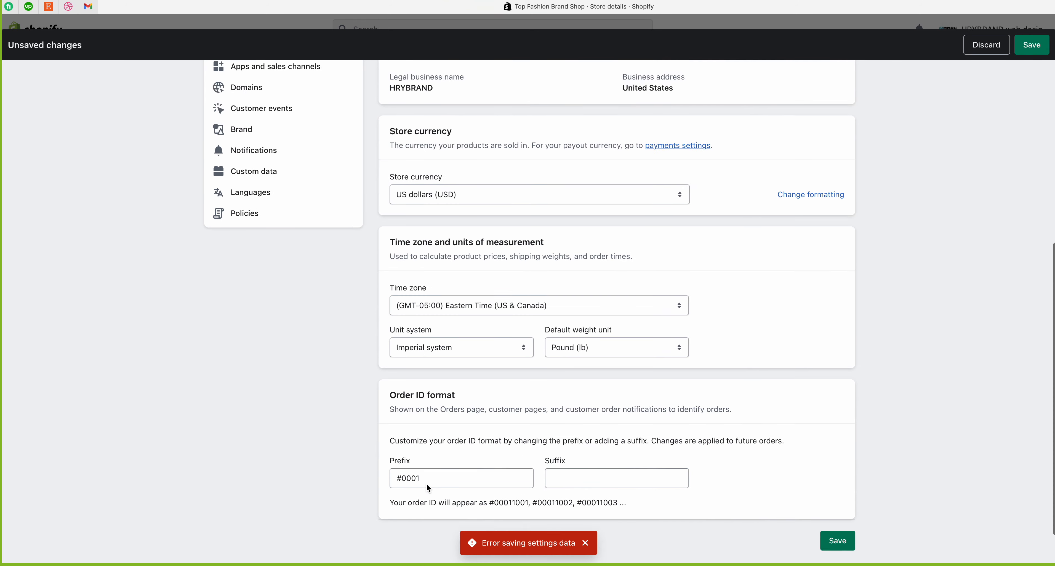
scroll(652, 417, up, 10)
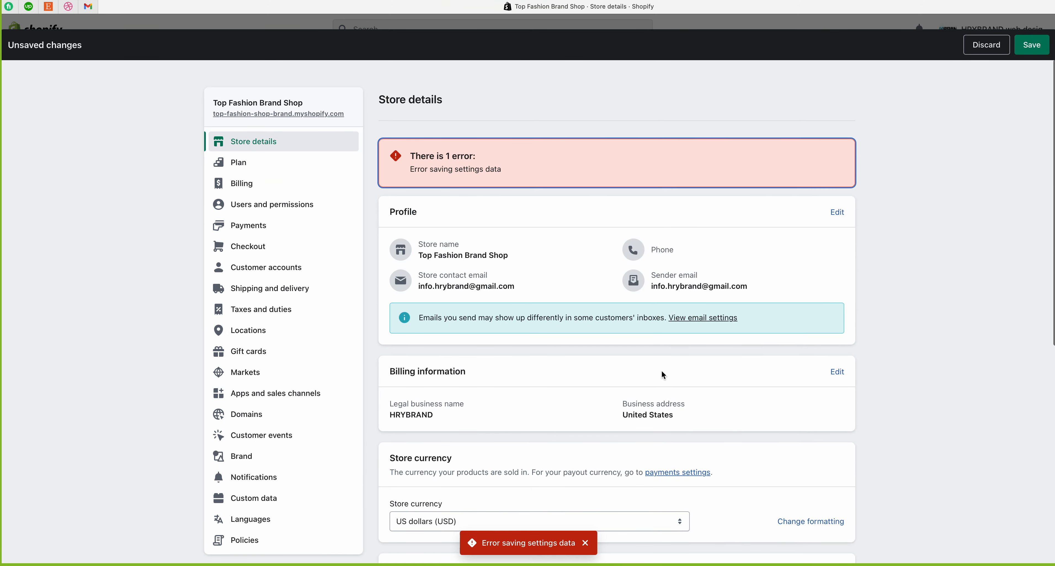
click(970, 45)
scroll(542, 209, down, 8)
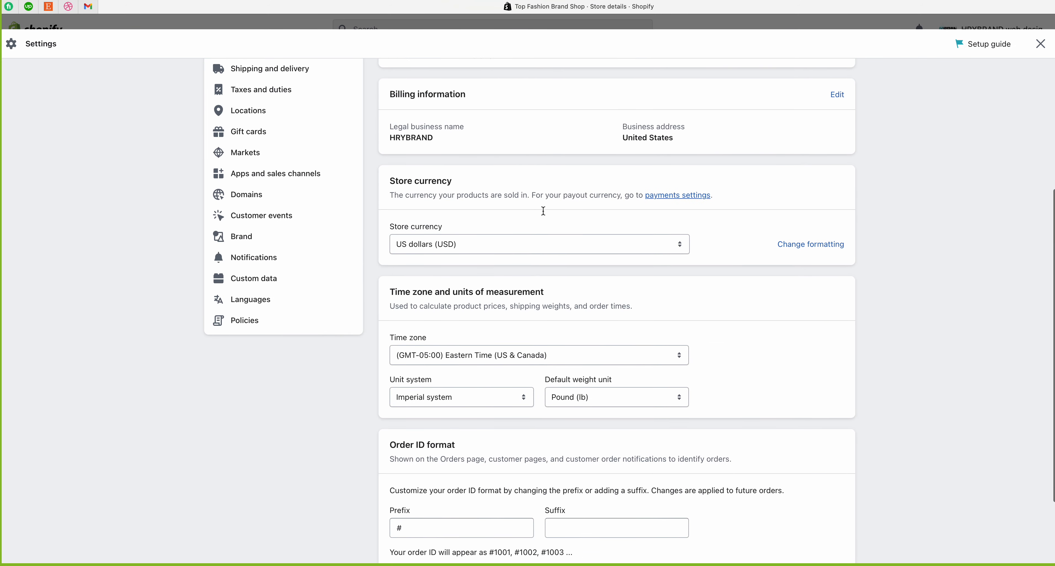
scroll(467, 365, up, 9)
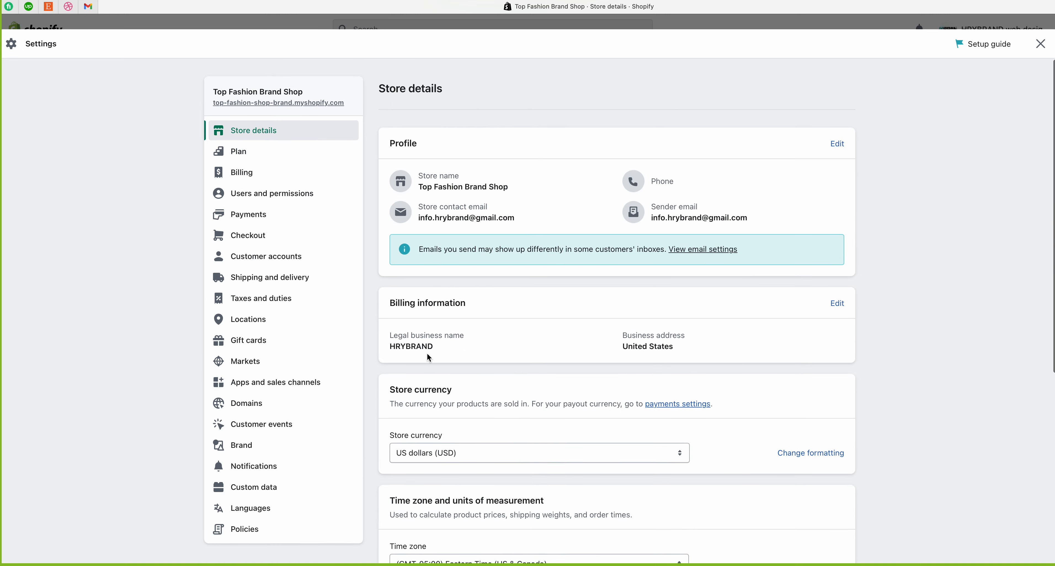
scroll(427, 352, down, 7)
scroll(427, 353, up, 7)
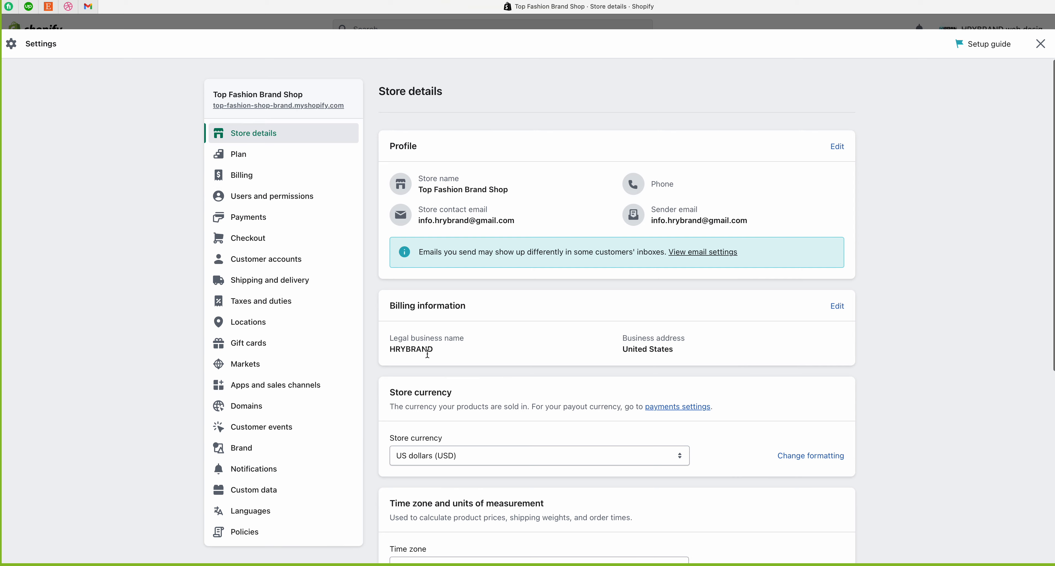
scroll(430, 456, down, 7)
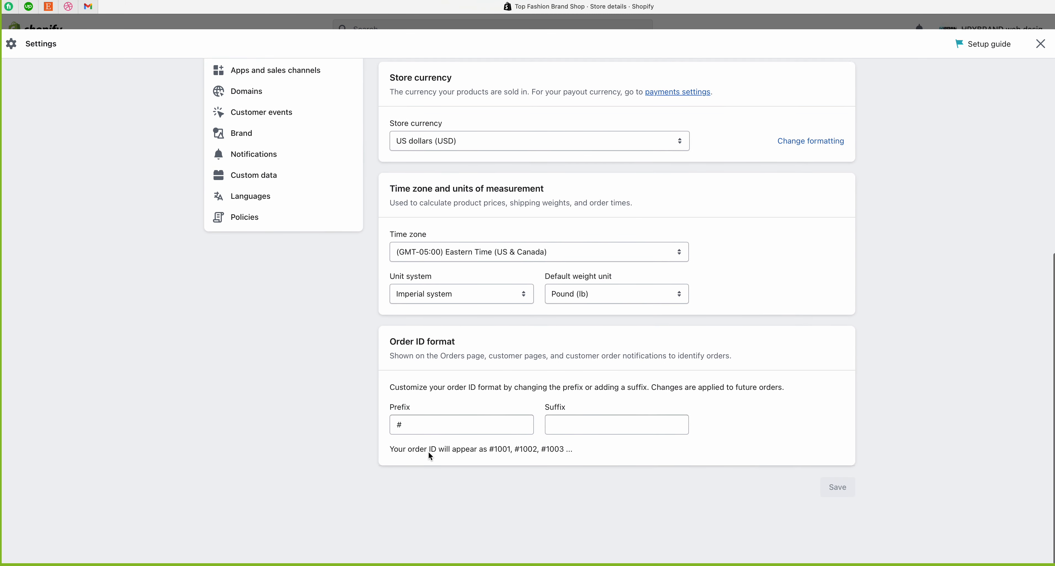
scroll(429, 452, up, 7)
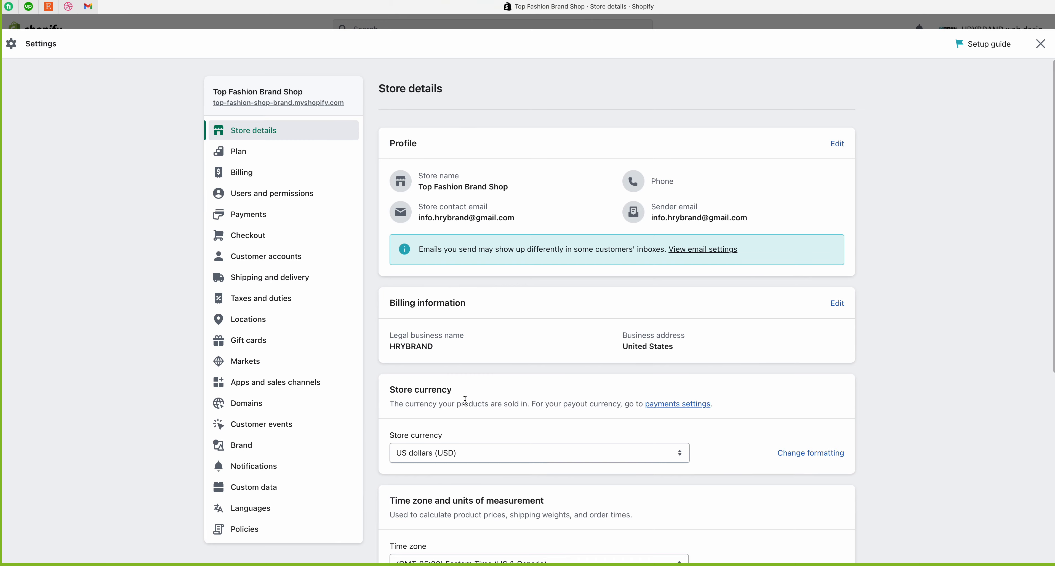
scroll(465, 400, down, 7)
scroll(465, 400, up, 7)
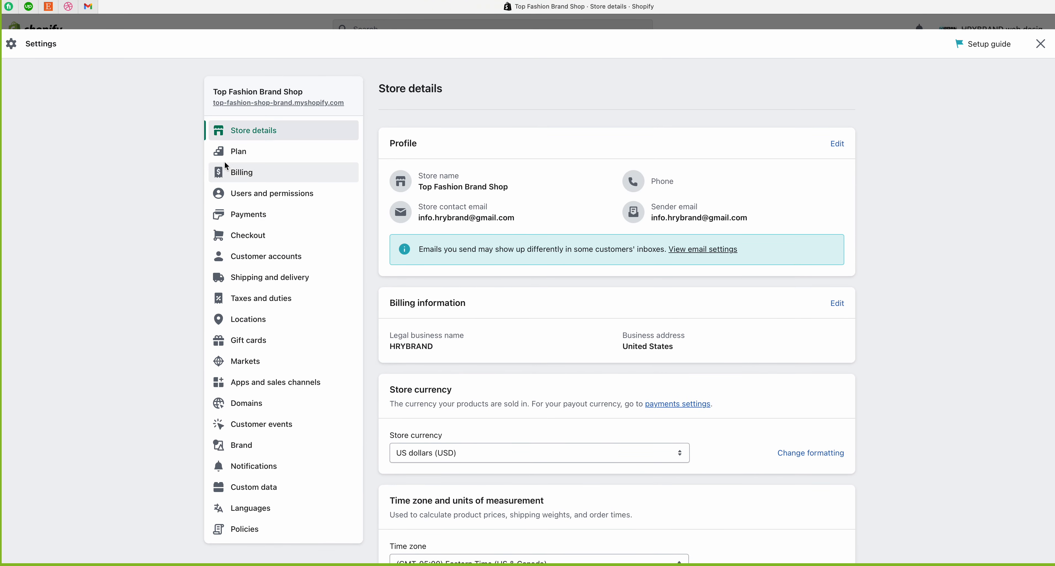
Step: Open the Plan settings and point out the plan description and Custom plan heading
click(243, 158)
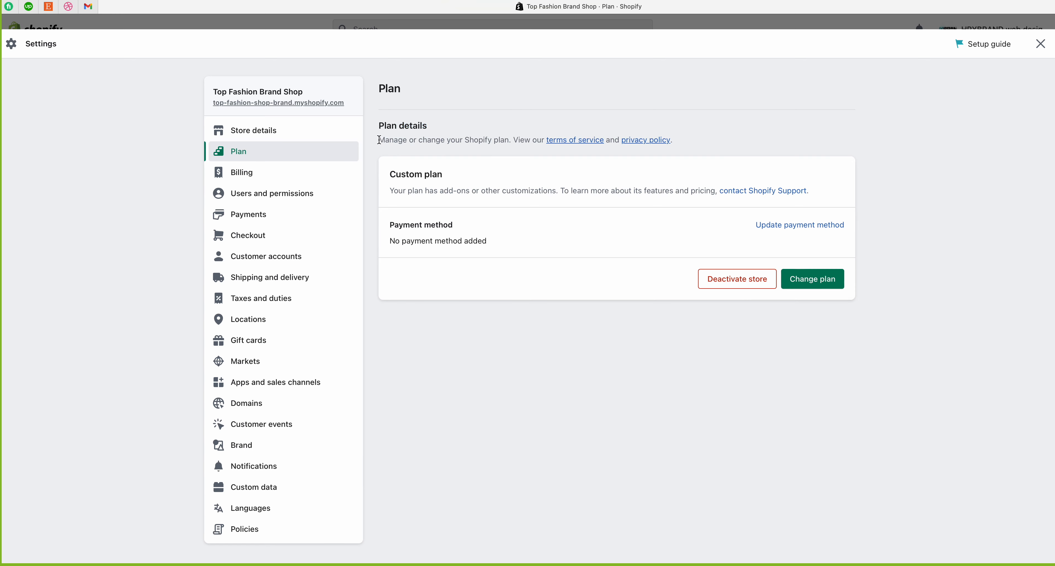
drag(379, 140, 685, 142)
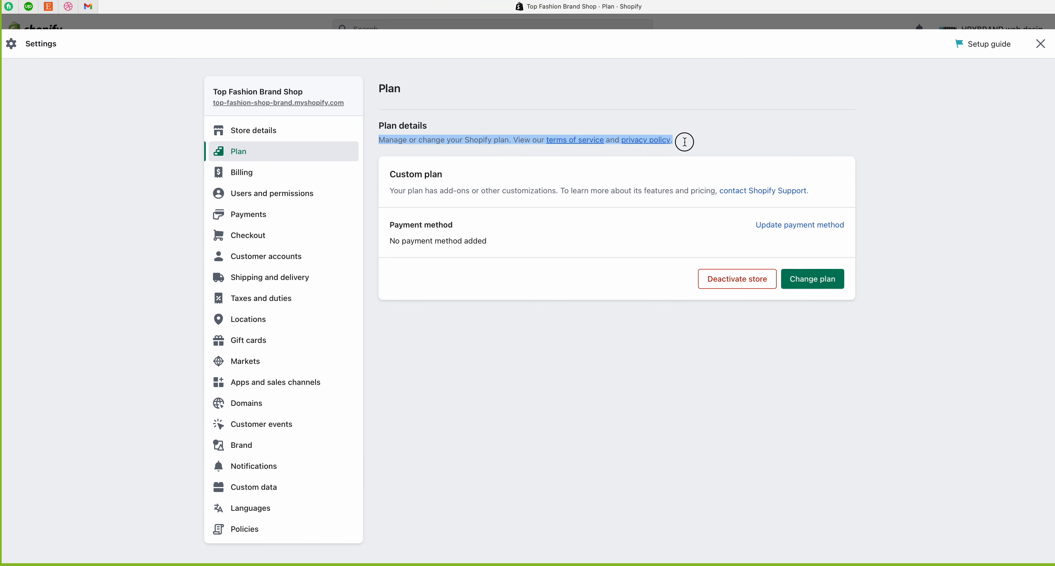
click(685, 142)
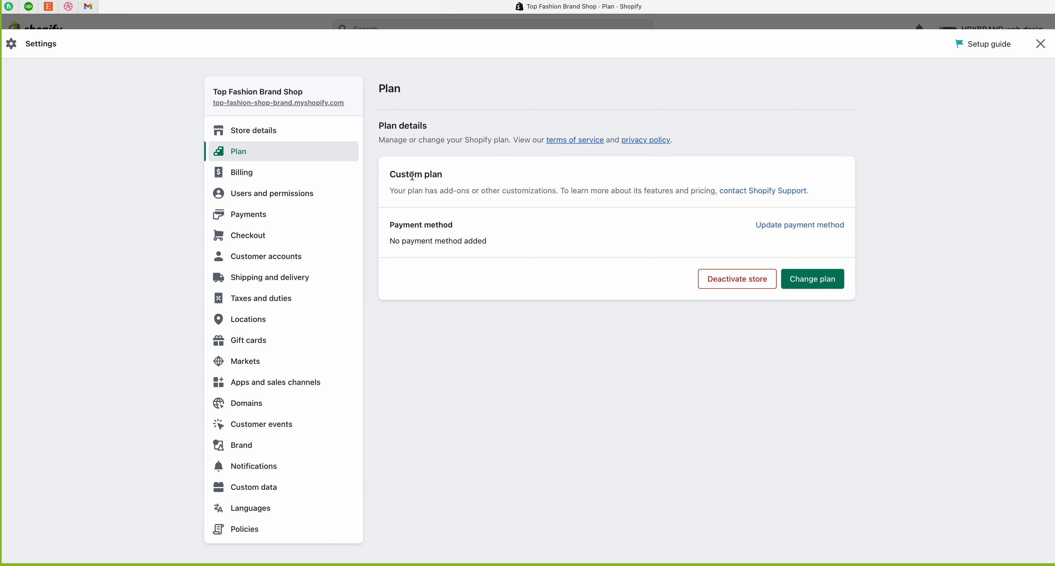
drag(389, 174, 462, 174)
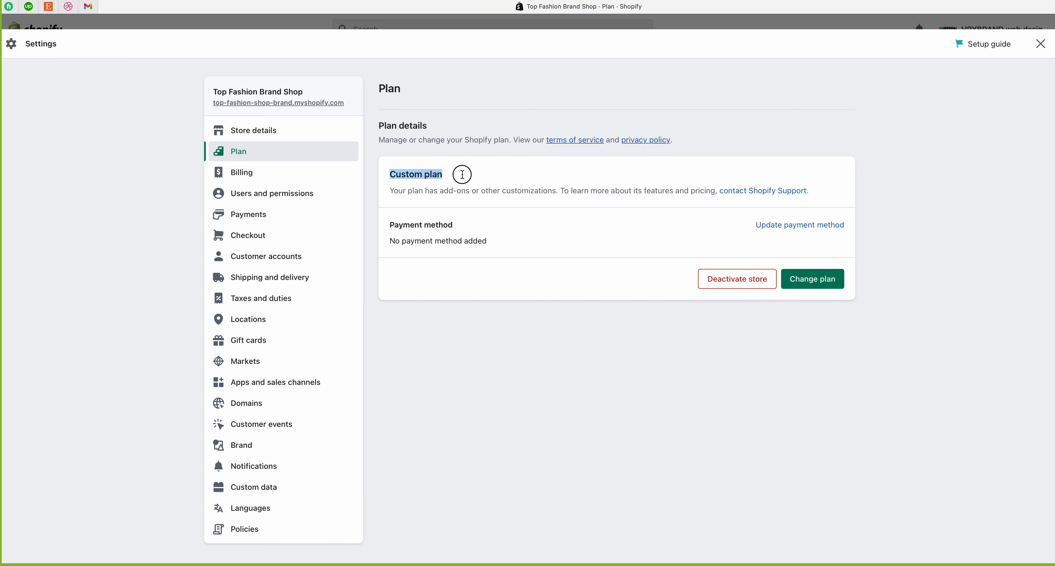
click(496, 179)
Step: Review the Custom plan explanation, briefly visit Billing, and return to Plan
drag(391, 191, 613, 195)
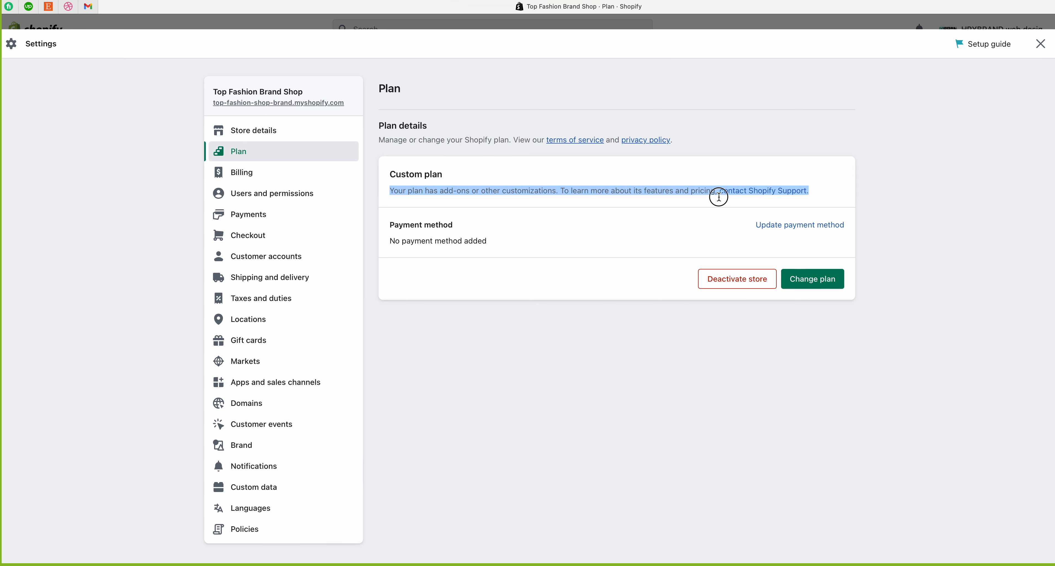
drag(719, 197, 809, 193)
click(658, 209)
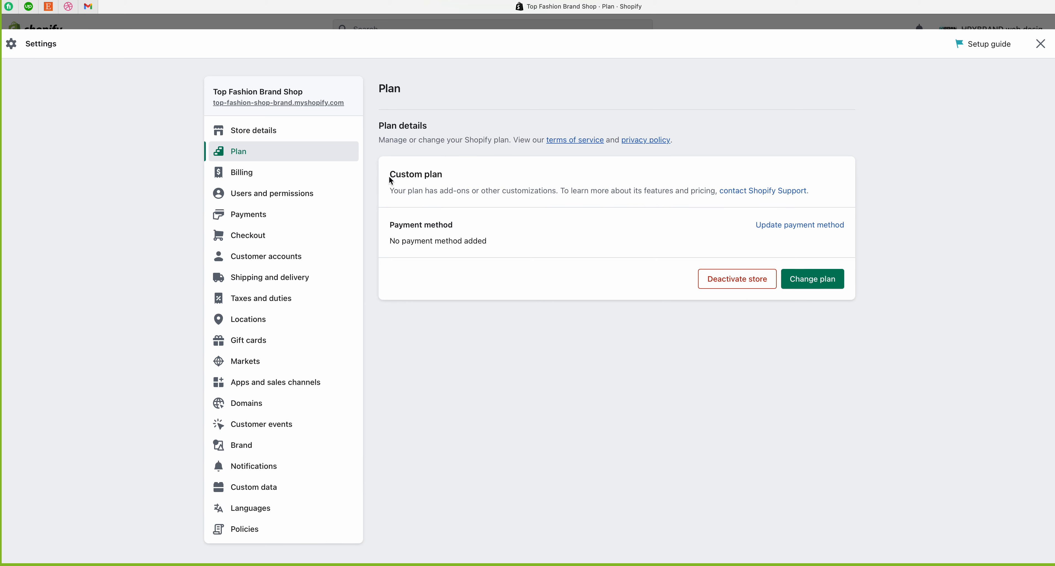
drag(389, 177, 449, 175)
click(508, 197)
drag(391, 174, 467, 176)
click(470, 178)
click(803, 226)
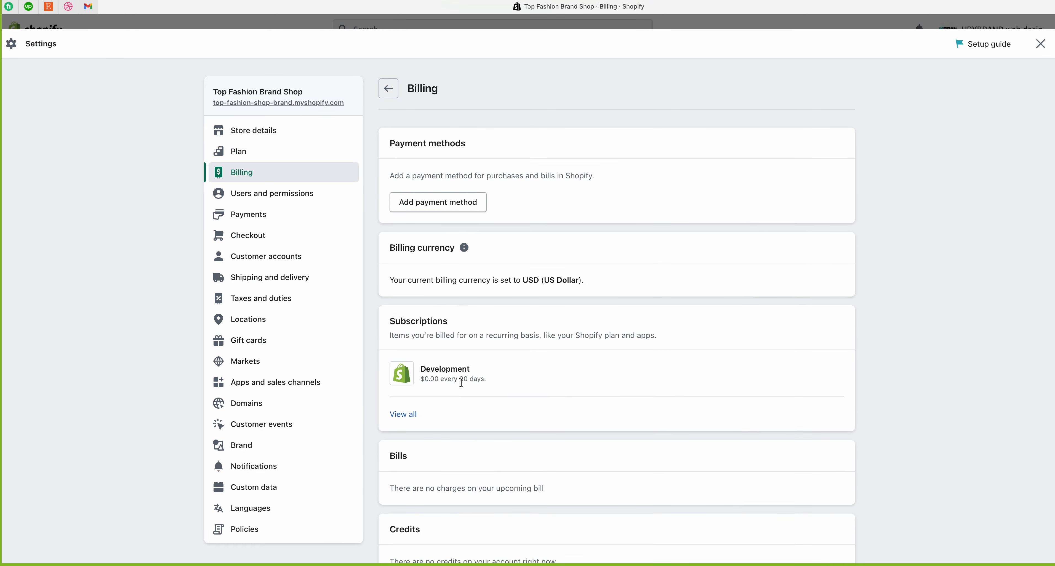
click(262, 155)
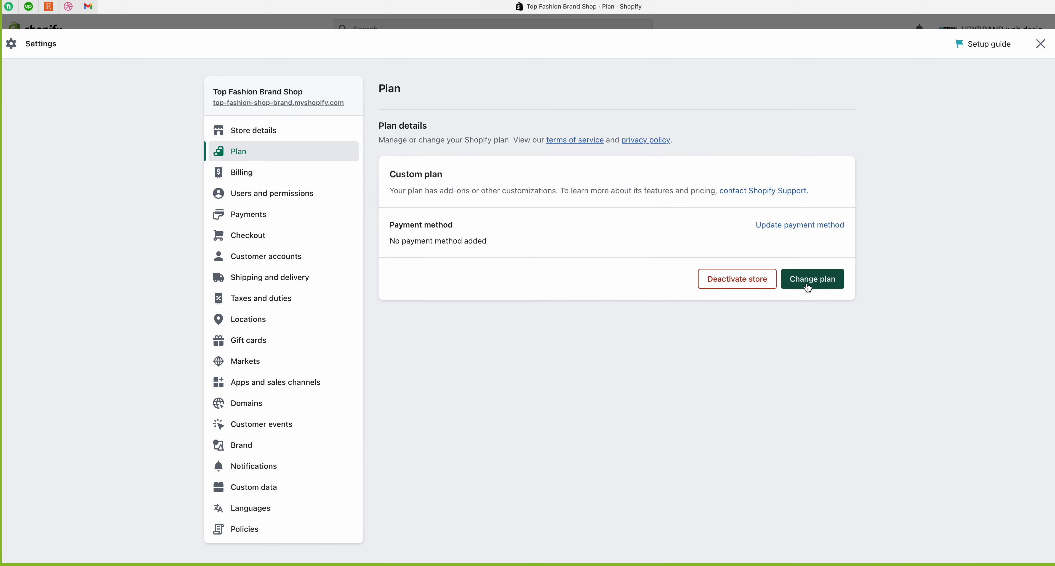
Step: Open Pick a plan and point out the Basic and Shopify plan names
click(808, 283)
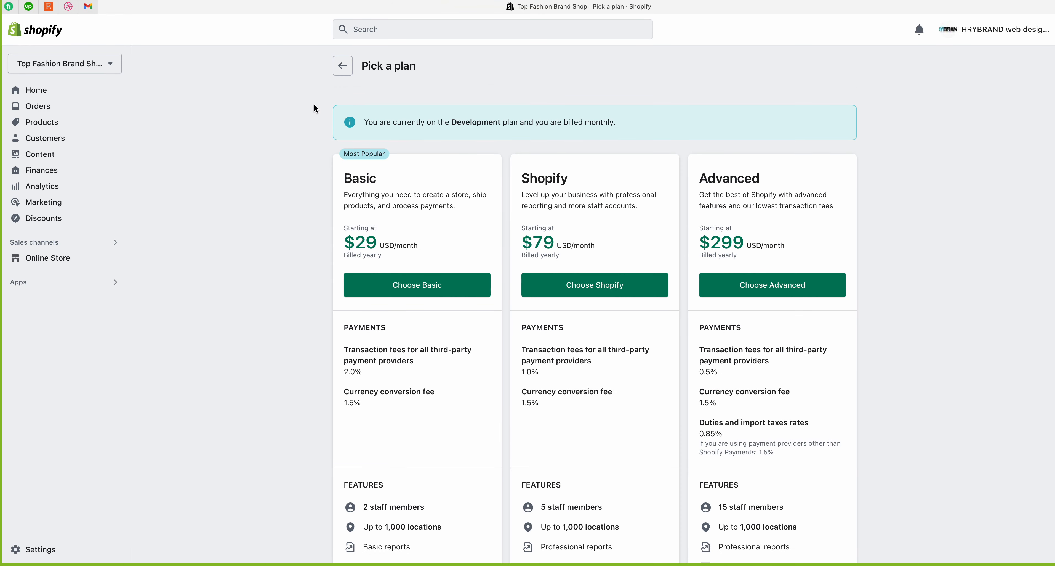
drag(362, 68, 464, 66)
click(440, 94)
scroll(380, 298, down, 4)
scroll(385, 298, up, 2)
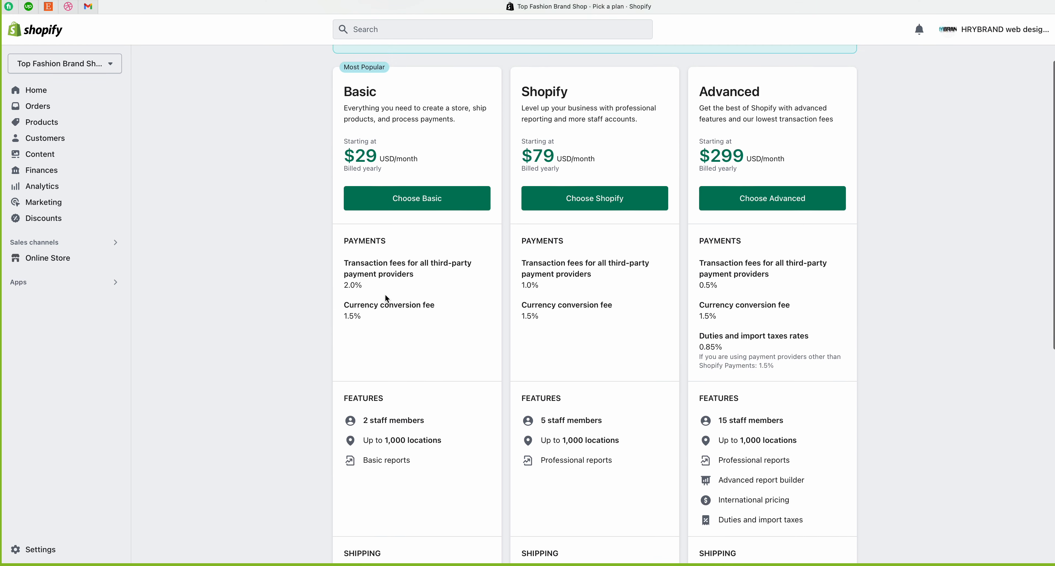
drag(343, 92, 387, 92)
drag(517, 92, 787, 88)
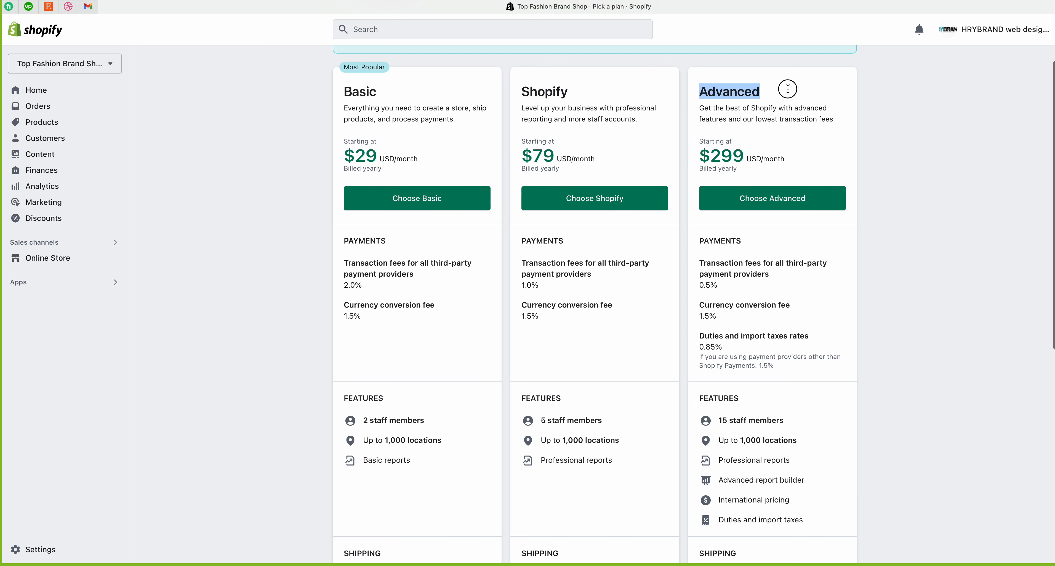
click(786, 88)
Step: Compare plan prices ($29, $79, $299 USD/month), then go back to Settings
scroll(643, 231, down, 2)
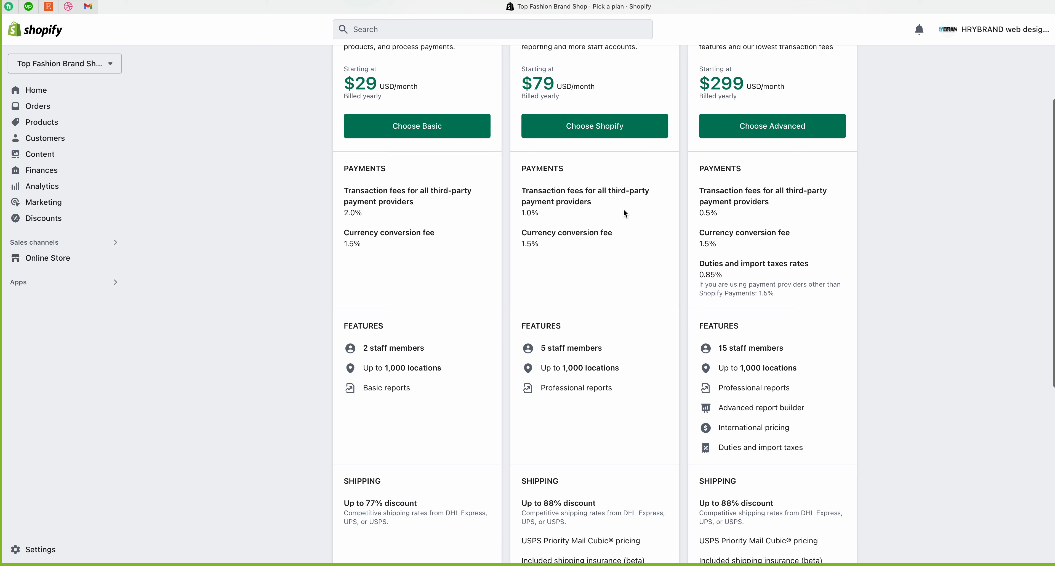
drag(343, 83, 446, 88)
drag(521, 84, 608, 89)
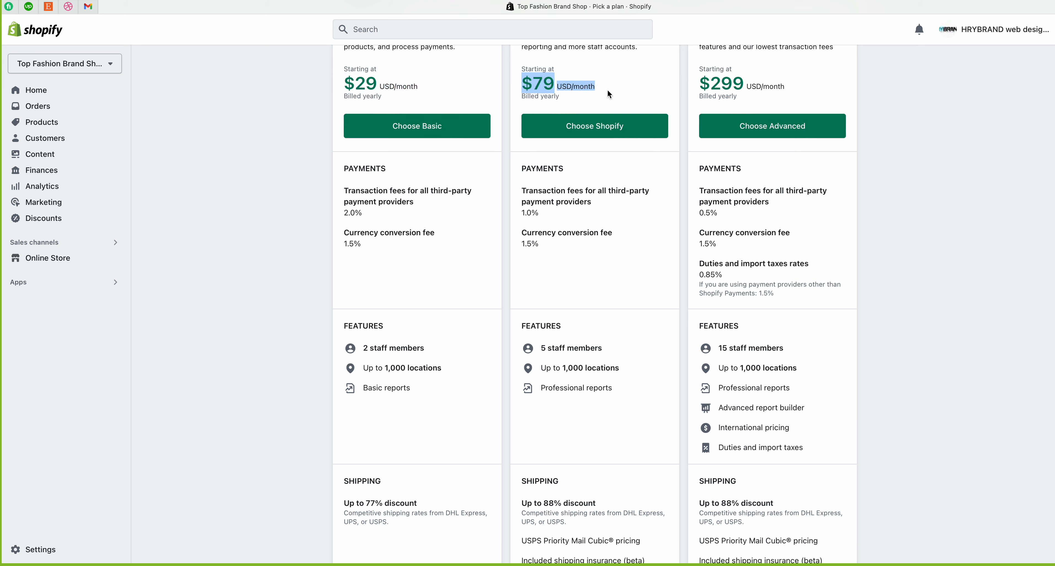
click(608, 89)
drag(712, 84, 788, 89)
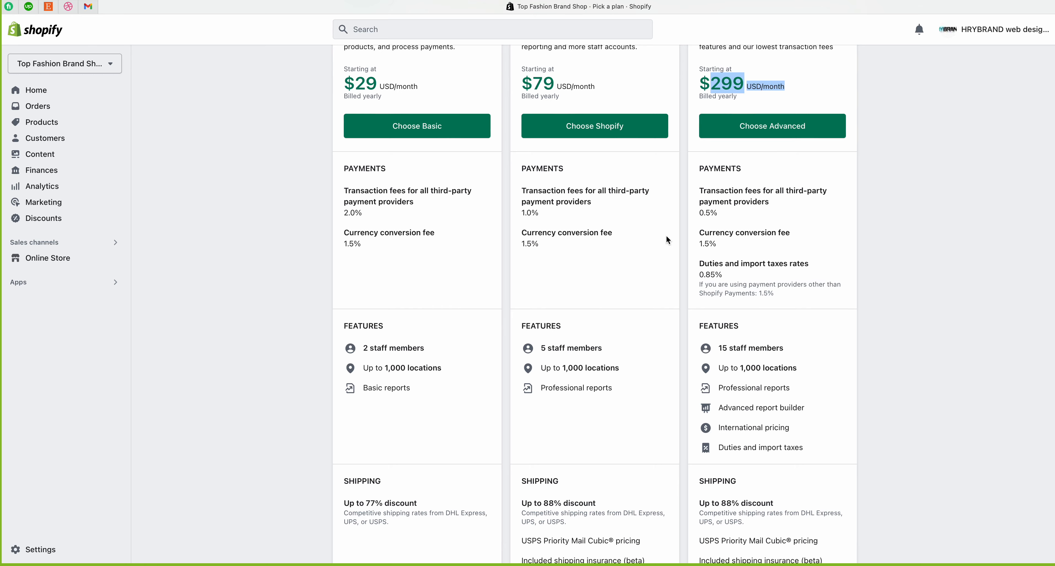
scroll(690, 301, down, 4)
scroll(690, 301, up, 8)
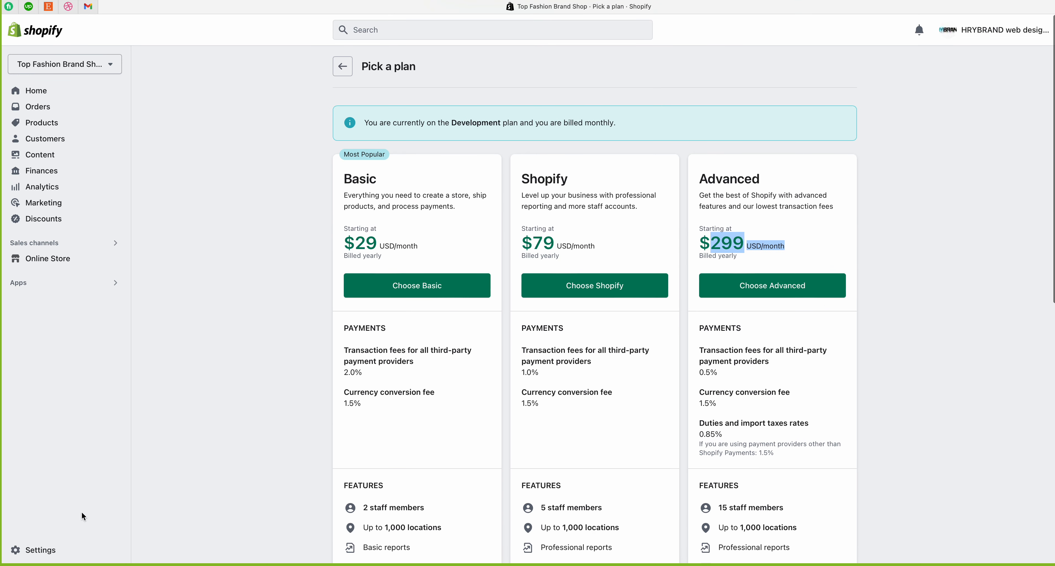
click(25, 548)
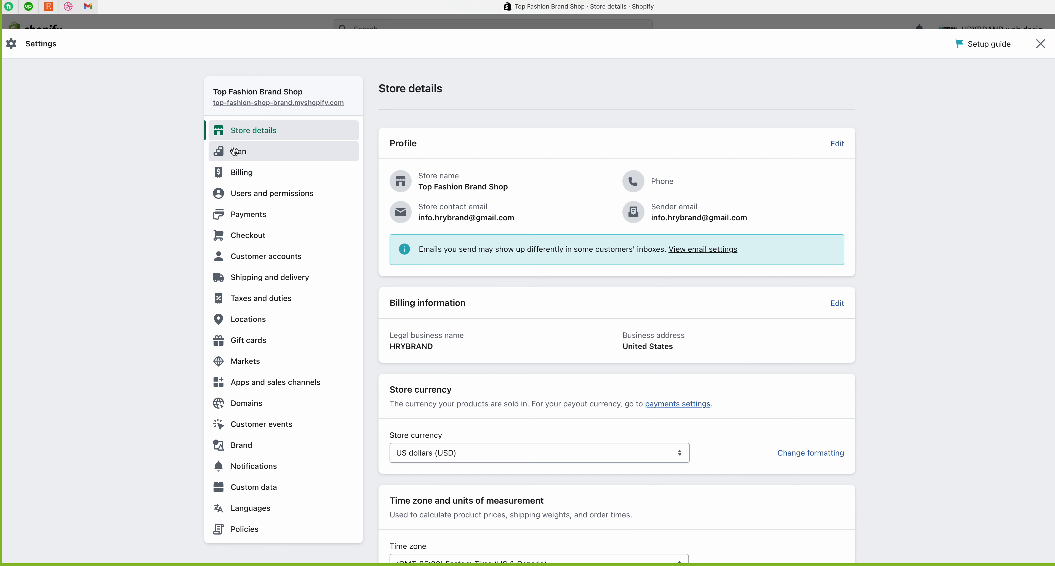
Step: Go to Plan, then Billing, showing USD currency and the $0.00 Development subscription
click(235, 152)
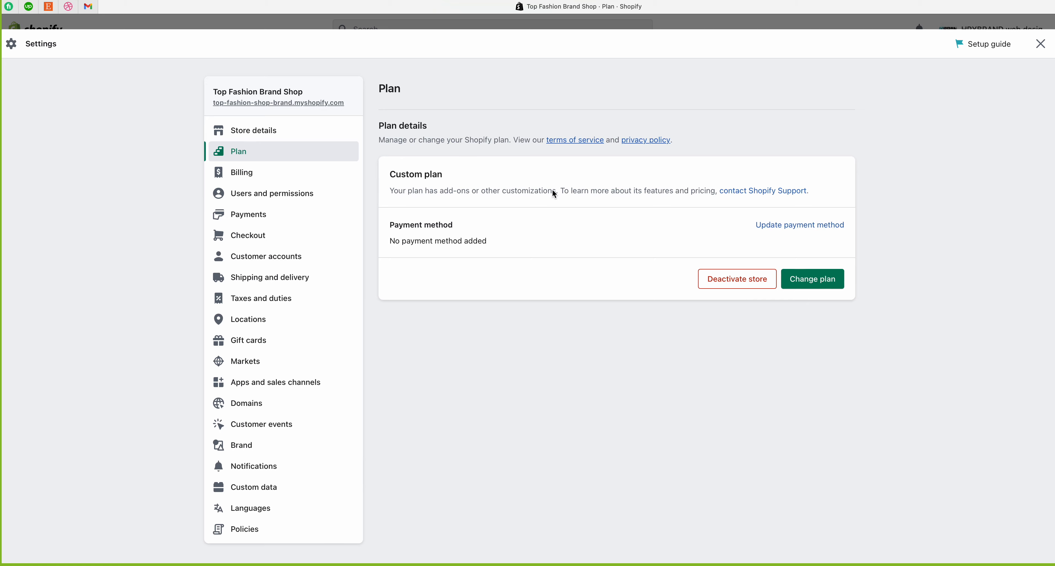
click(258, 175)
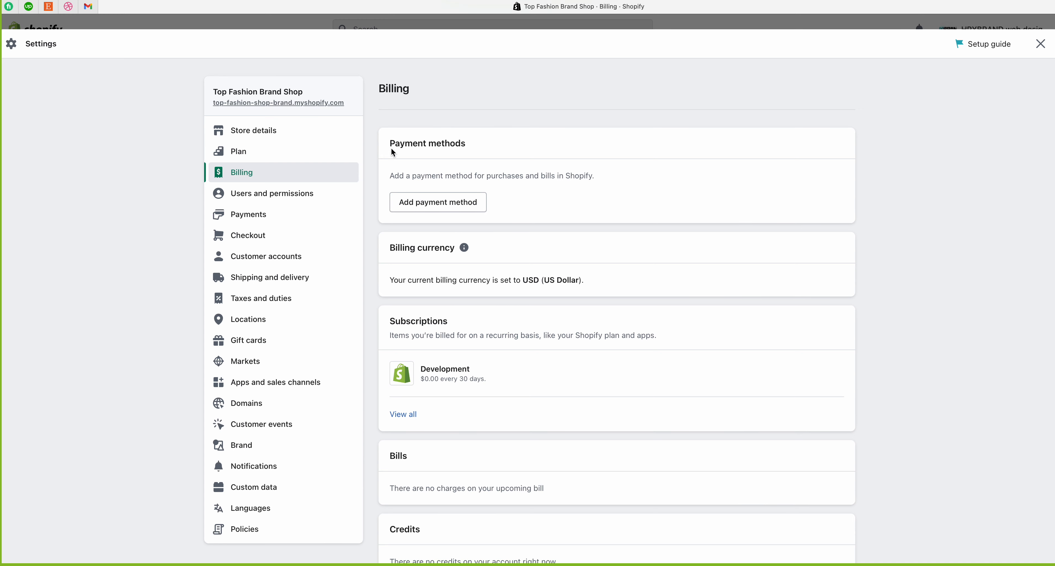
drag(391, 144, 482, 144)
click(387, 179)
drag(392, 174, 613, 178)
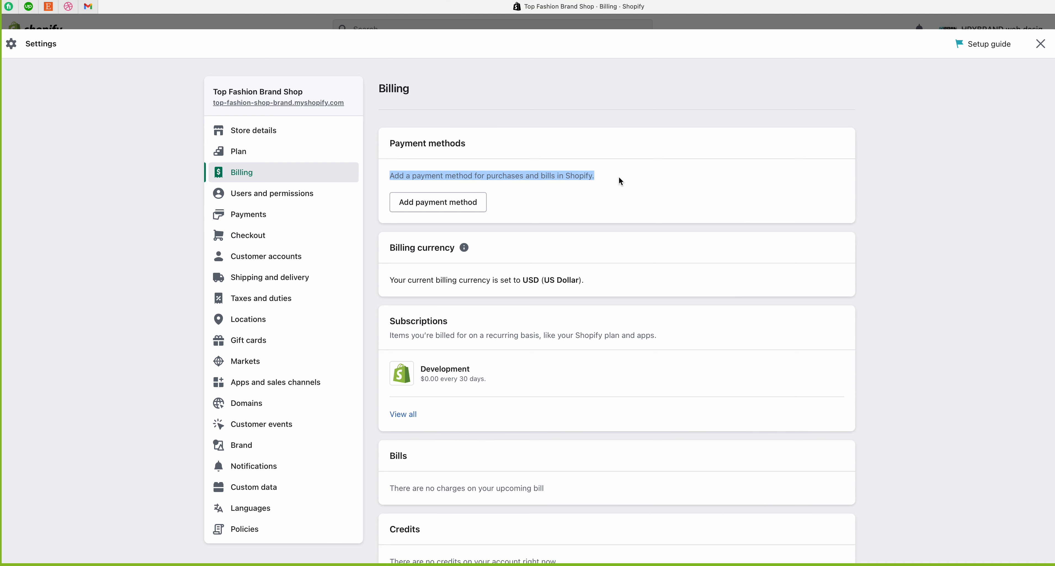
click(618, 177)
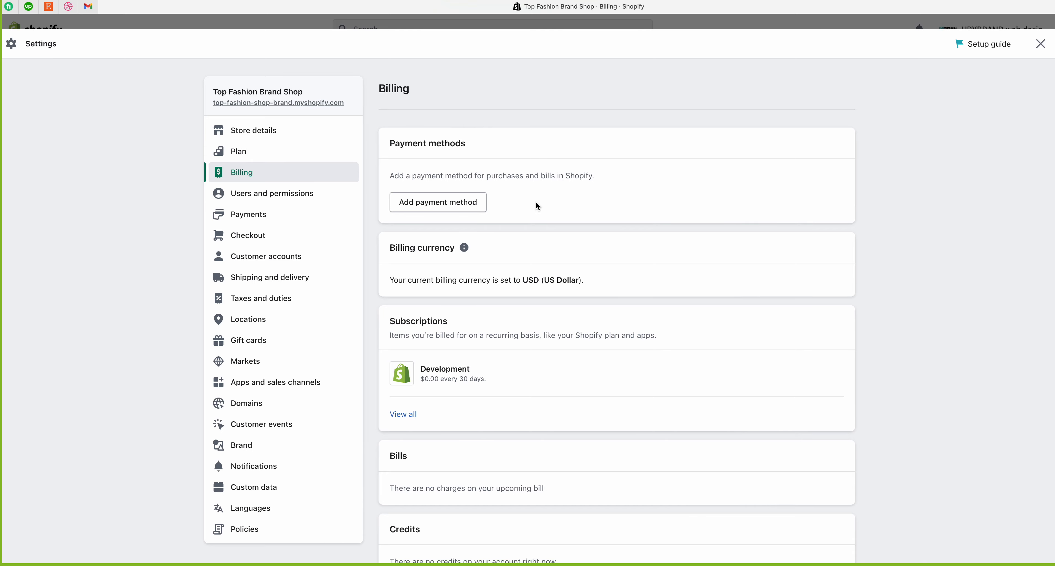
Step: Preview PayPal and Credit card in Add payment method, then close without adding one
click(456, 206)
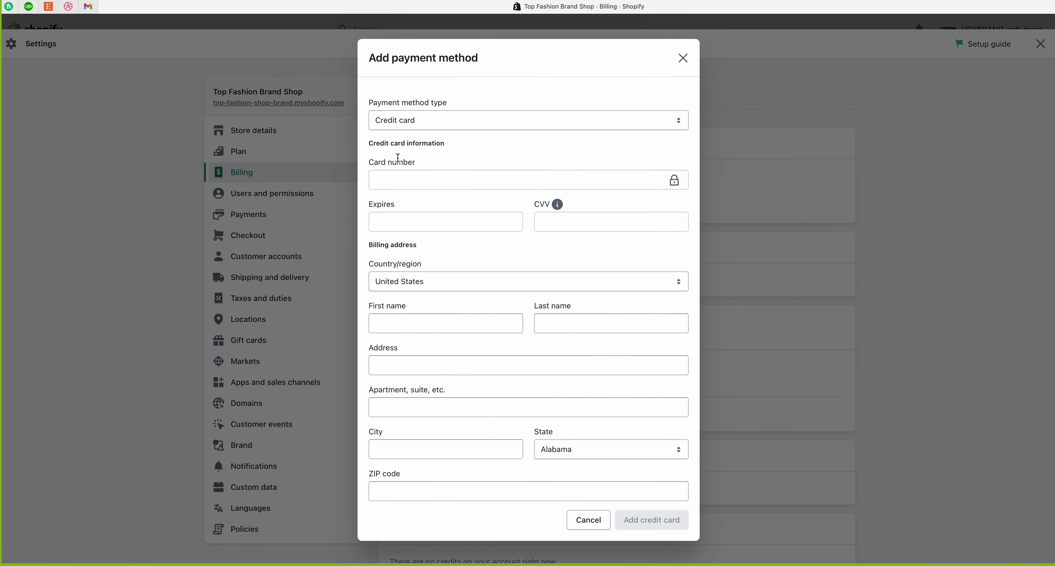
click(435, 122)
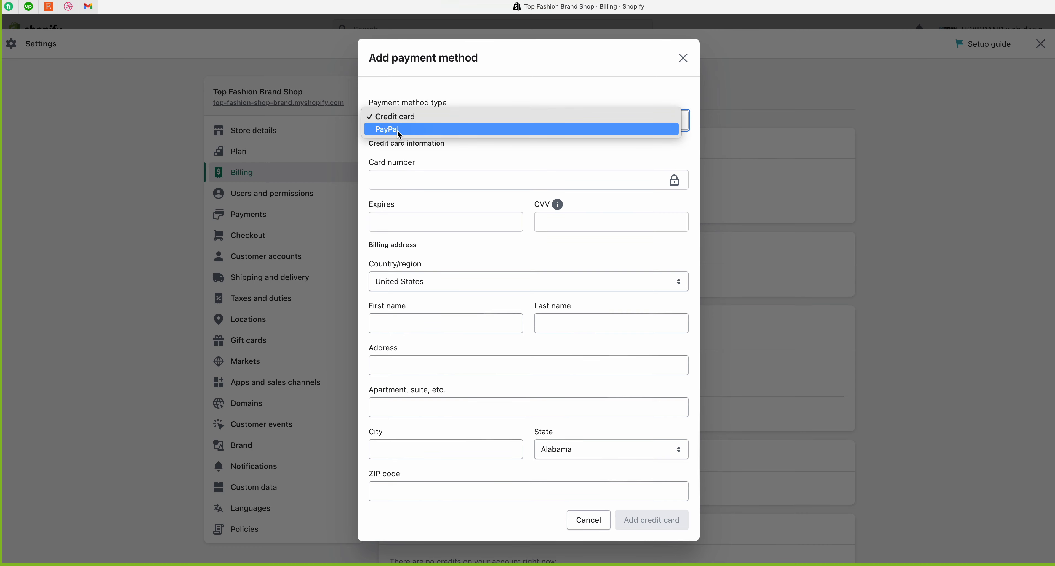
click(419, 154)
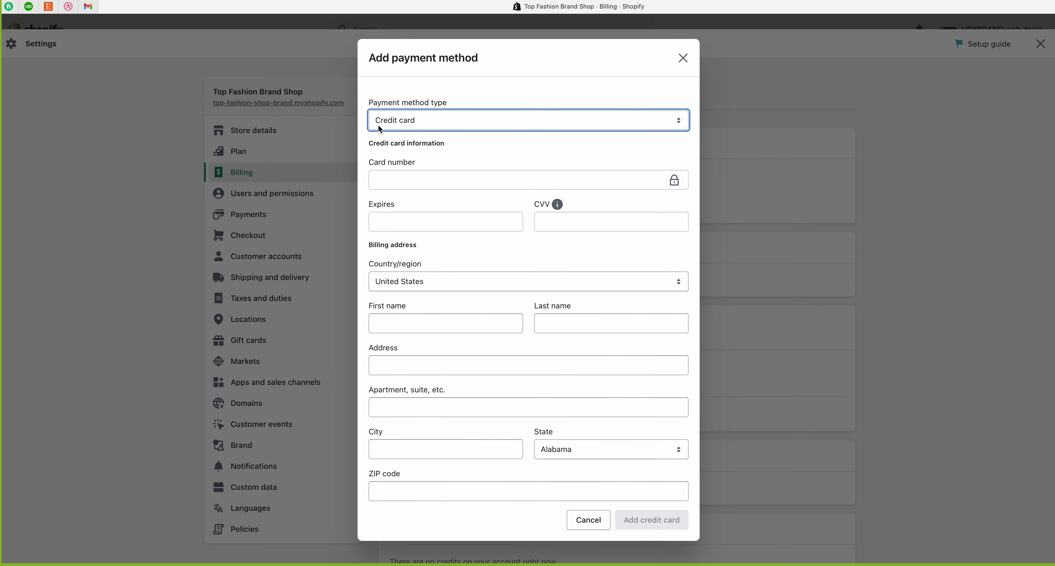
click(381, 126)
click(398, 133)
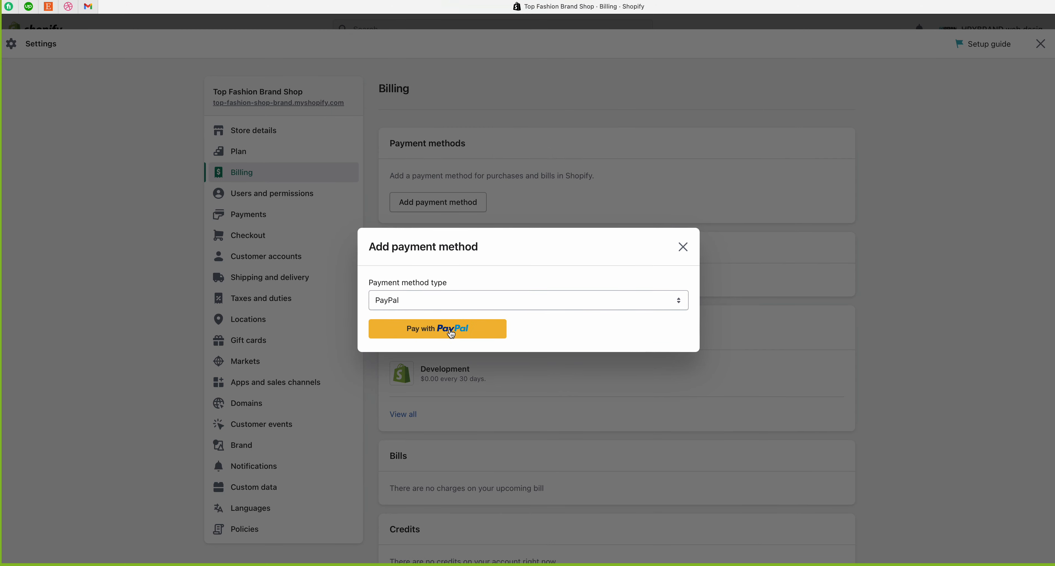
click(462, 301)
click(438, 287)
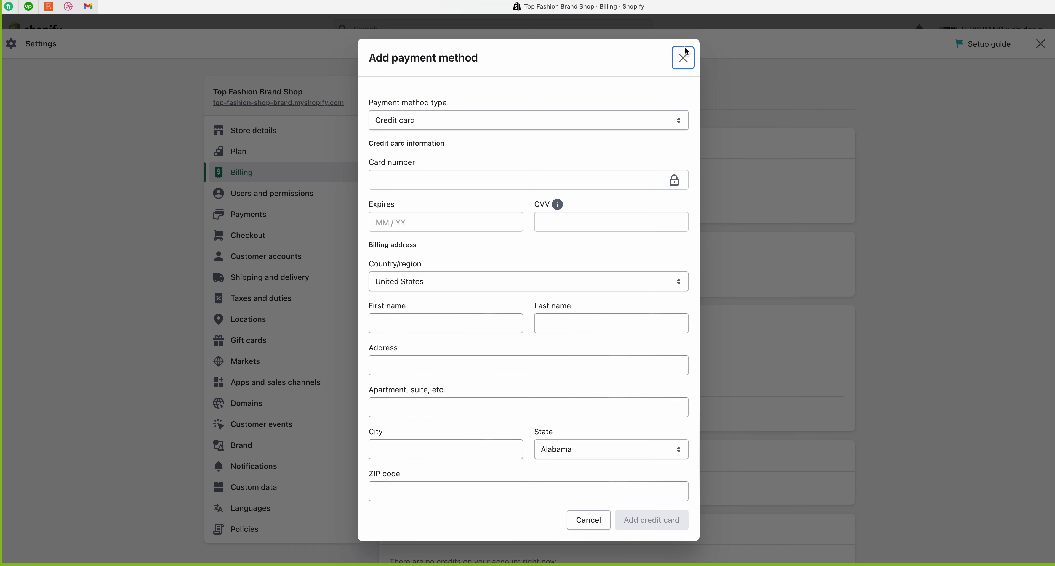
click(683, 58)
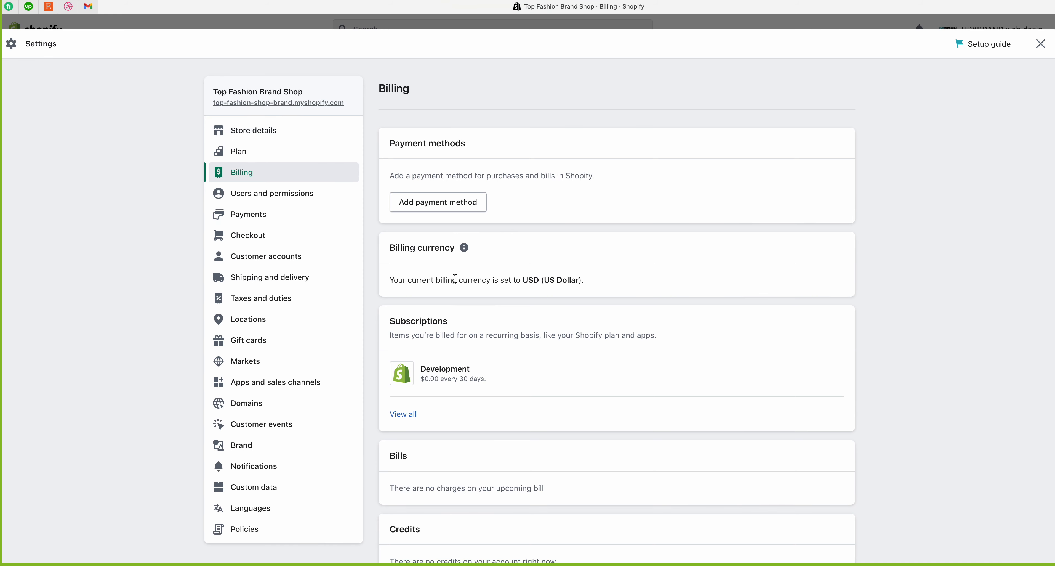
drag(395, 282, 596, 282)
click(615, 283)
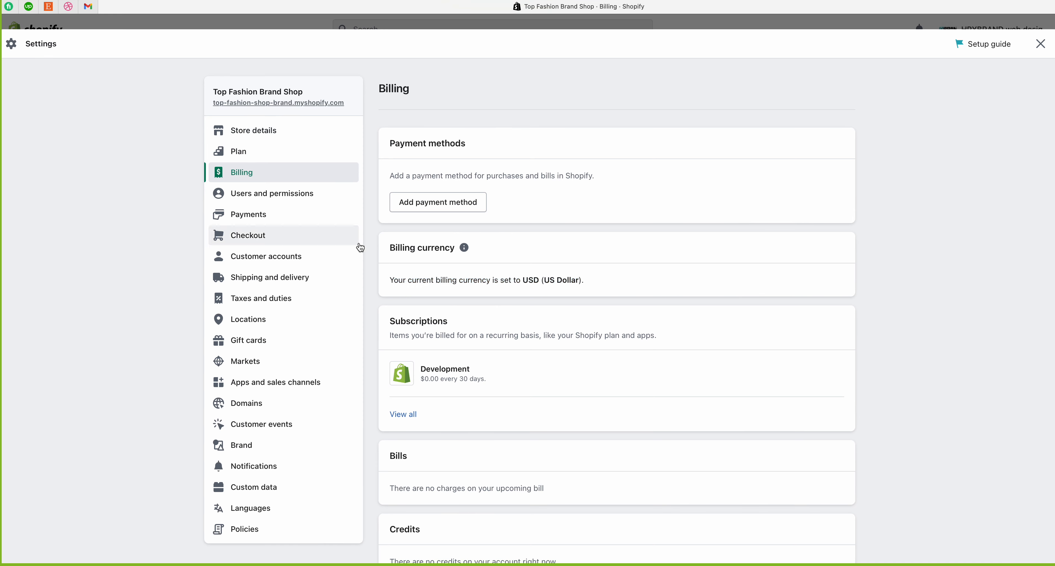
drag(387, 248, 447, 247)
click(405, 279)
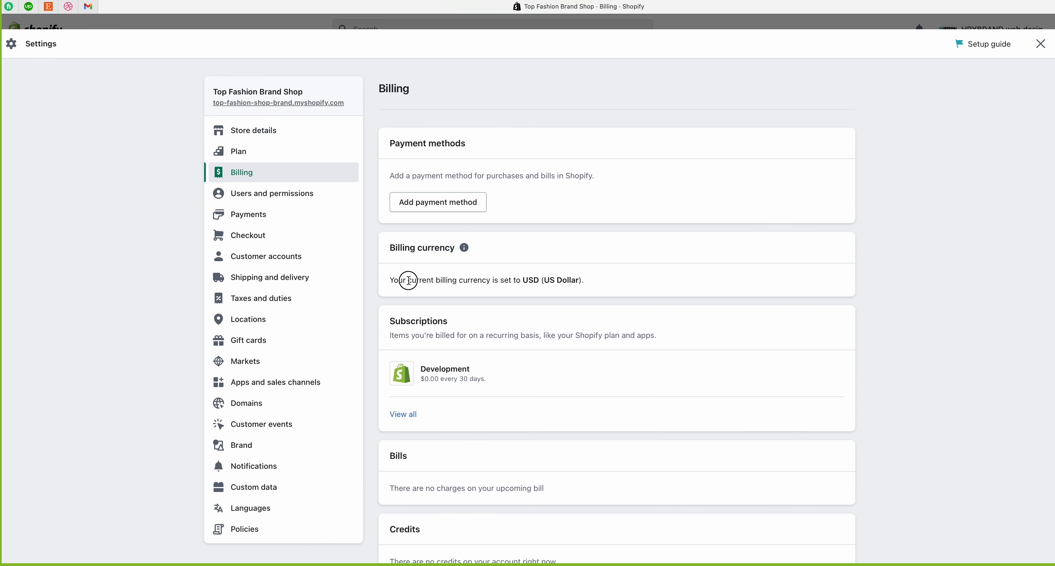
drag(388, 283, 595, 284)
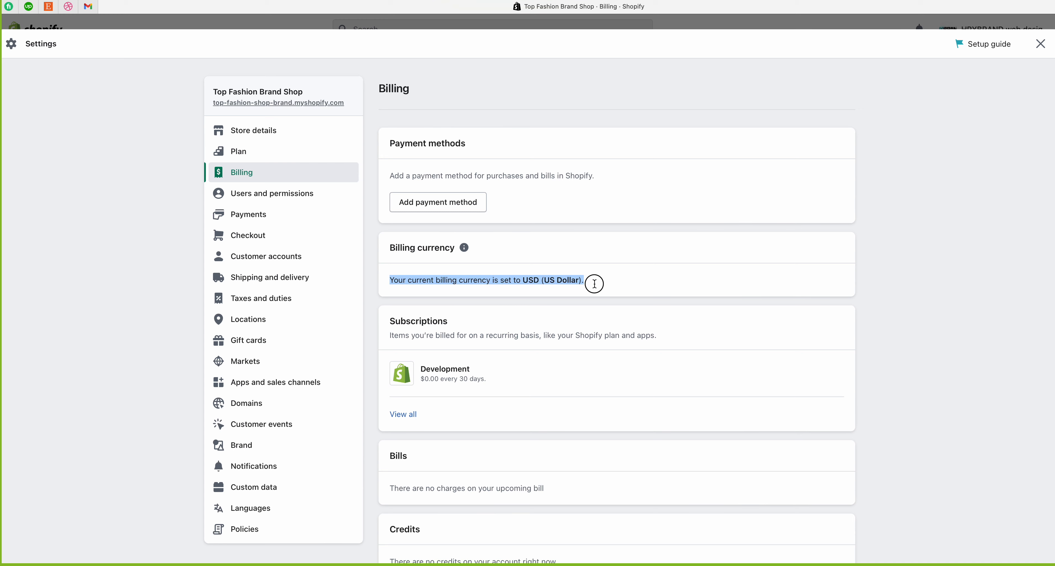
click(606, 282)
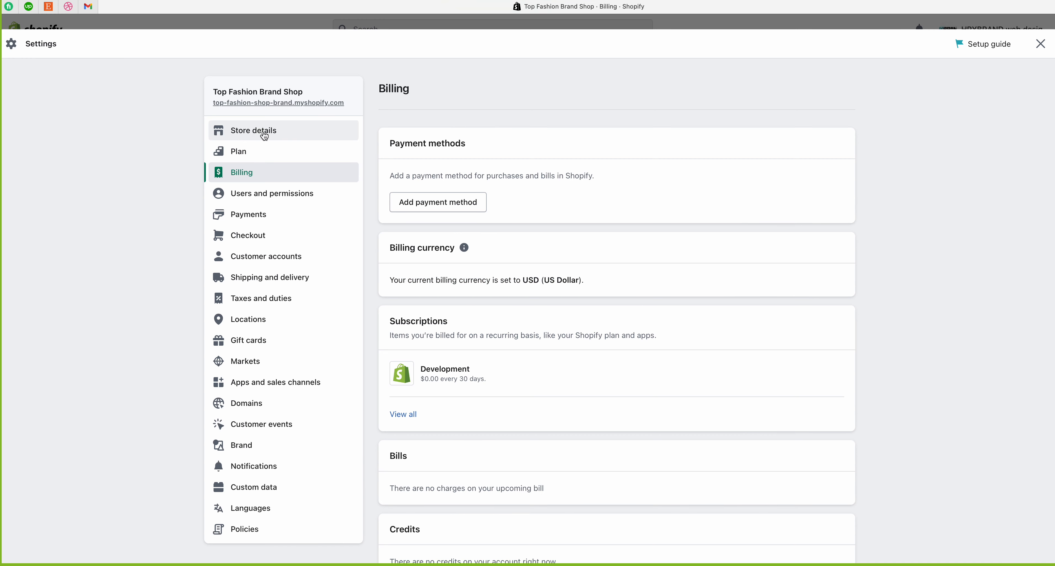
drag(387, 247, 455, 247)
drag(393, 280, 638, 281)
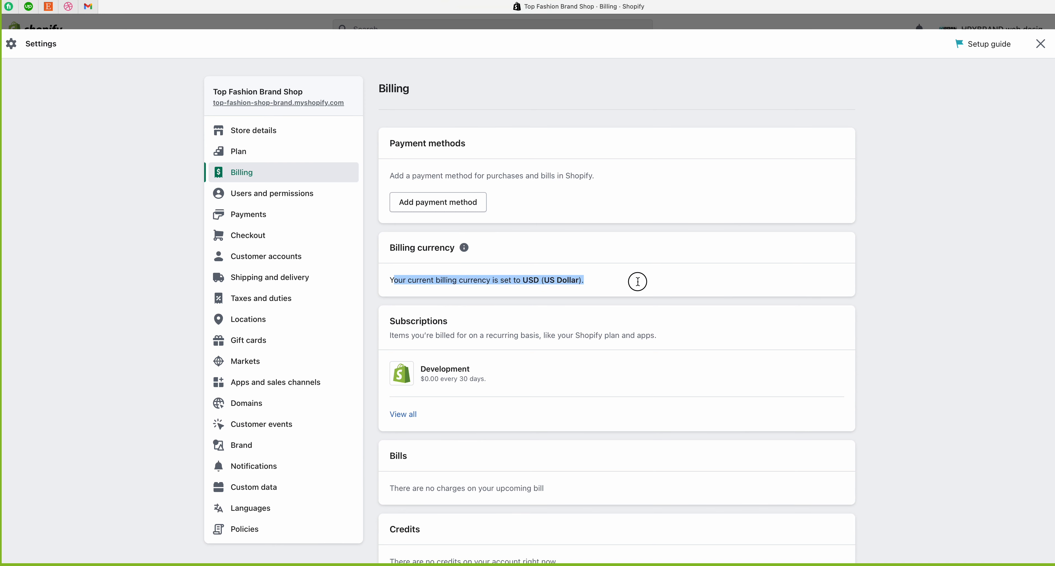
click(637, 284)
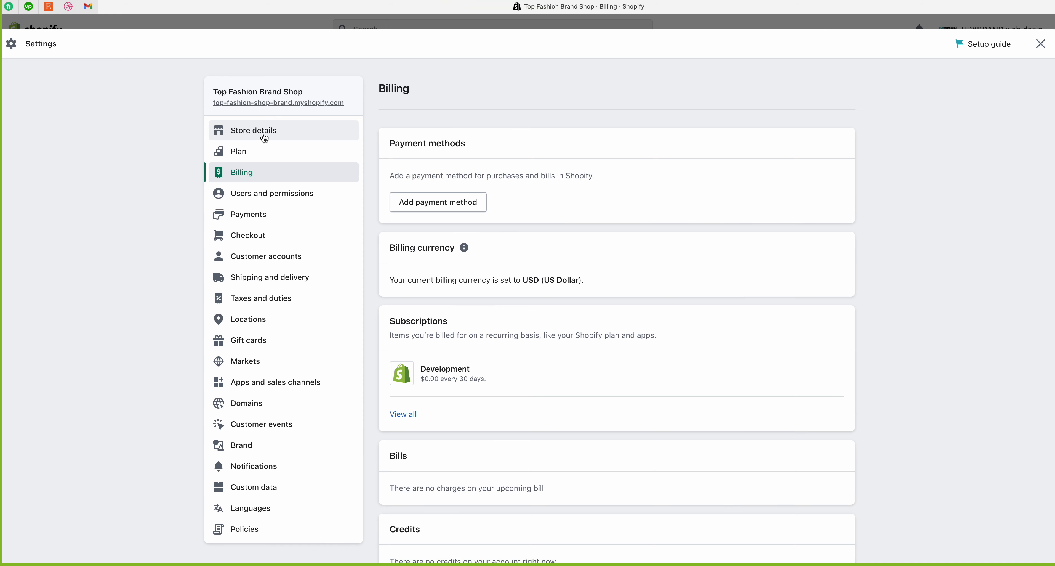
scroll(439, 313, down, 2)
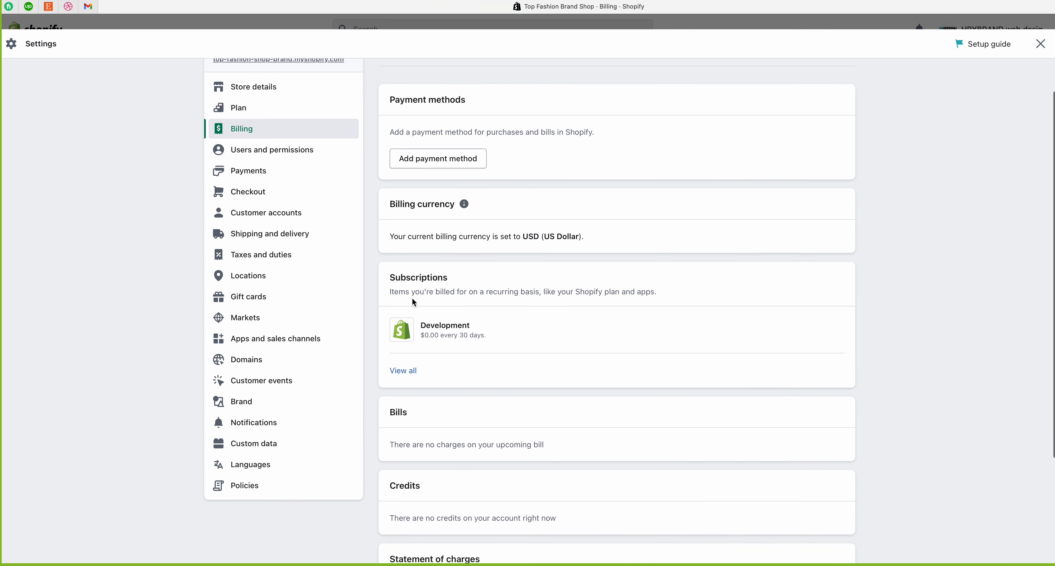
scroll(392, 276, up, 2)
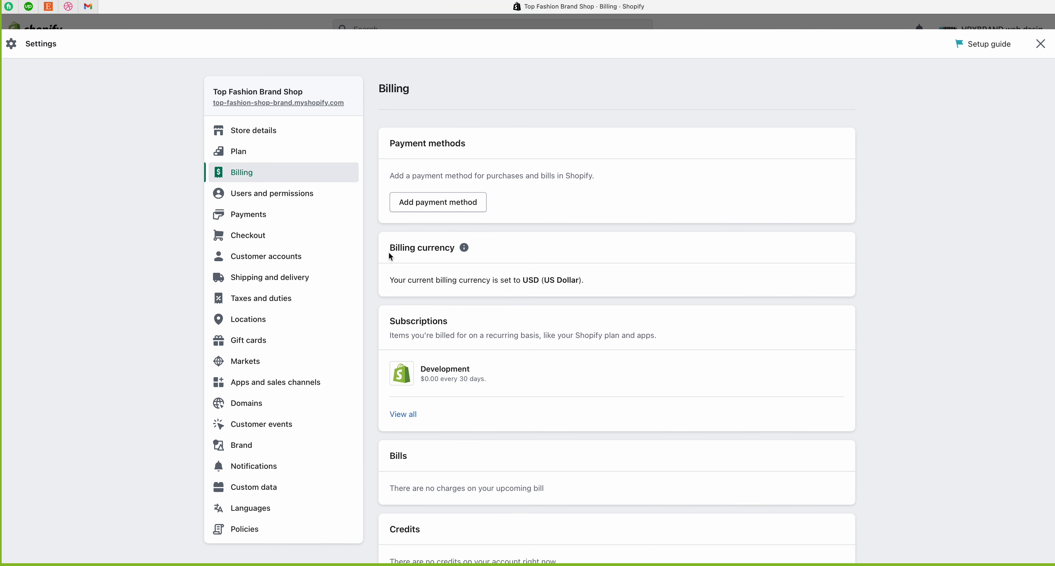
drag(388, 252, 449, 248)
click(444, 270)
drag(453, 280, 385, 280)
click(590, 281)
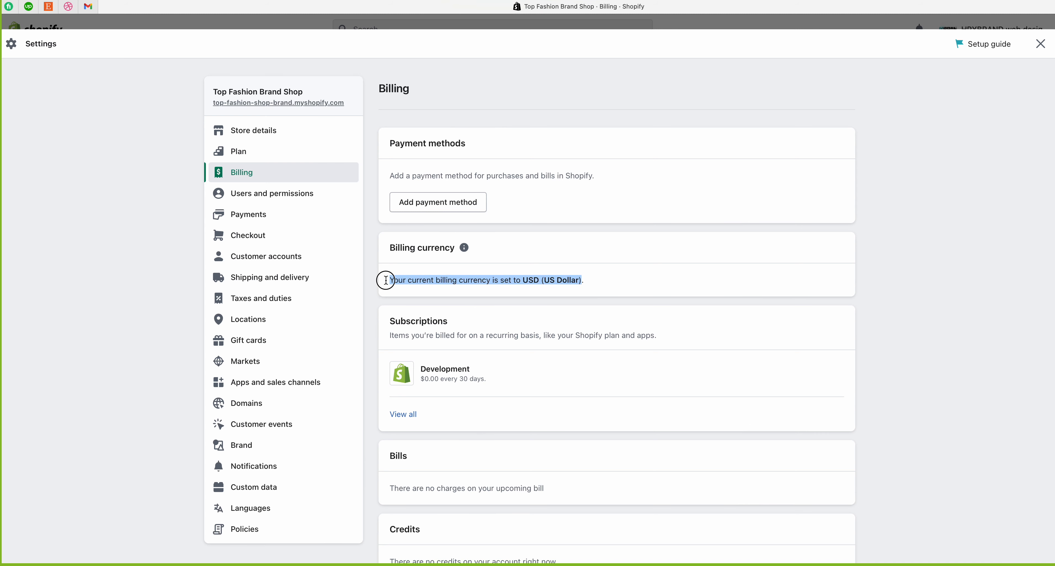
click(385, 281)
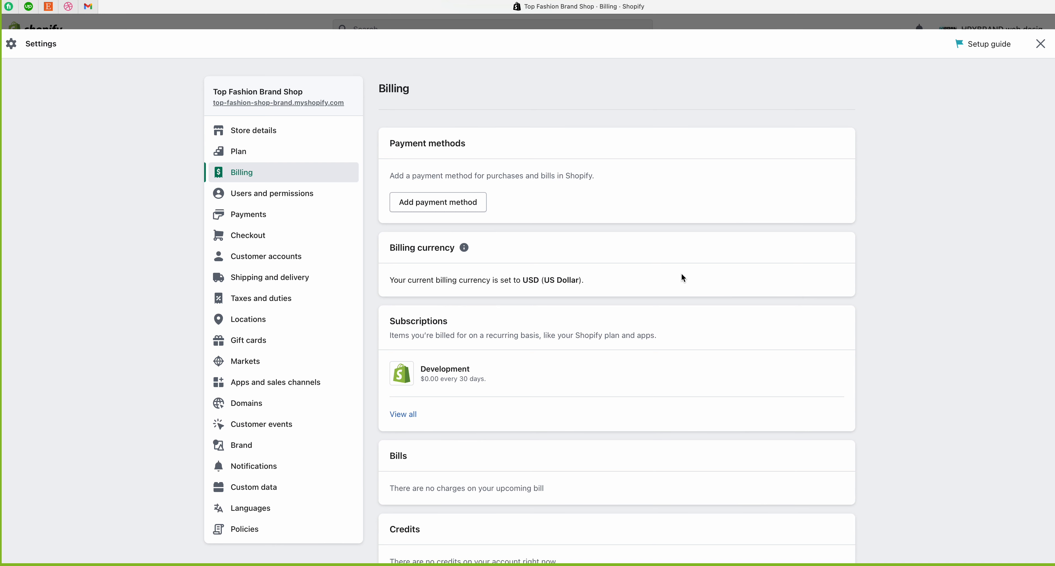
drag(585, 281, 523, 282)
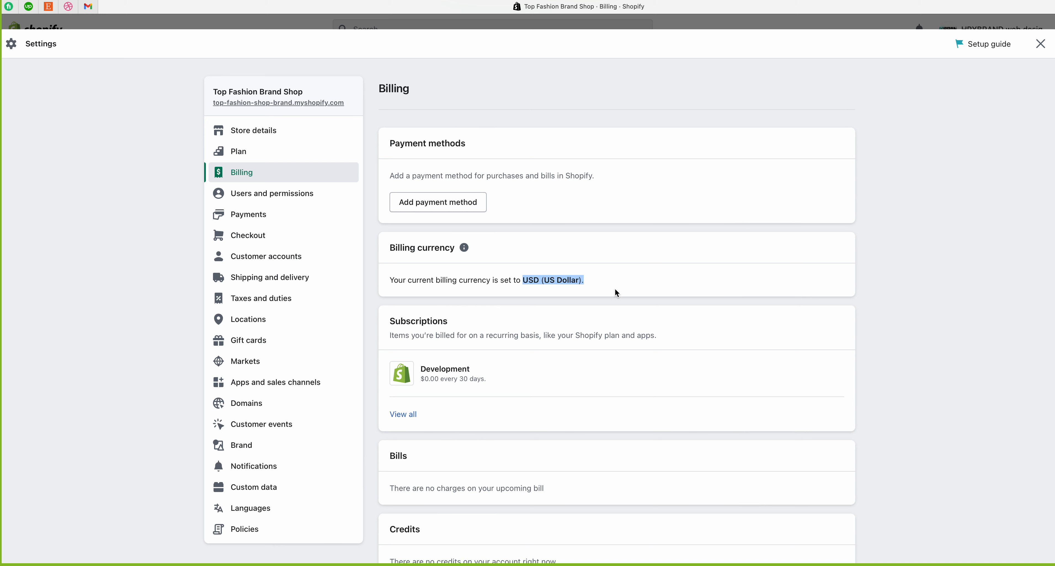
click(591, 283)
drag(591, 283, 520, 284)
click(648, 285)
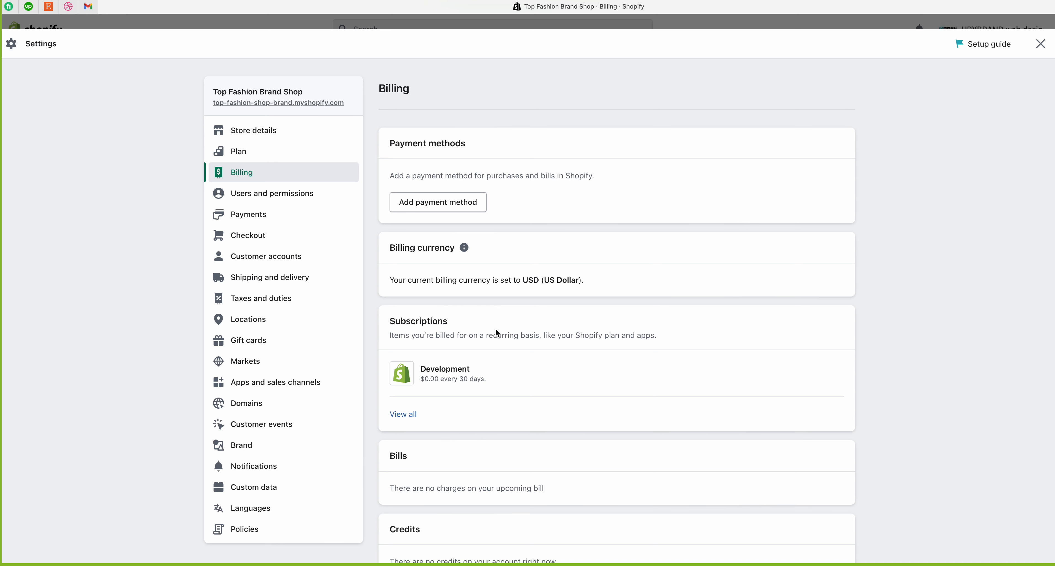
drag(392, 323, 468, 318)
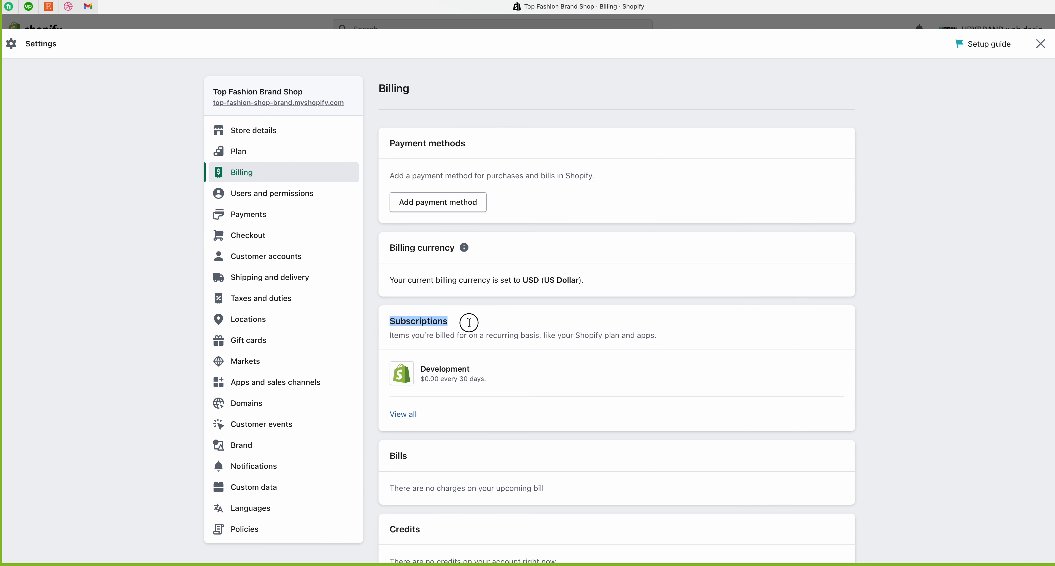
click(430, 337)
drag(392, 340, 669, 340)
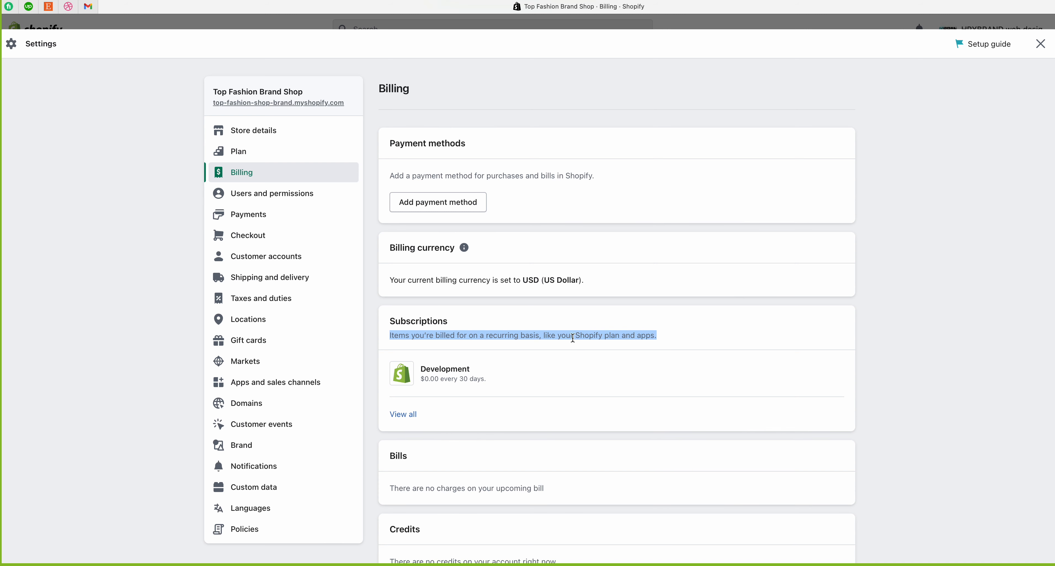
click(677, 338)
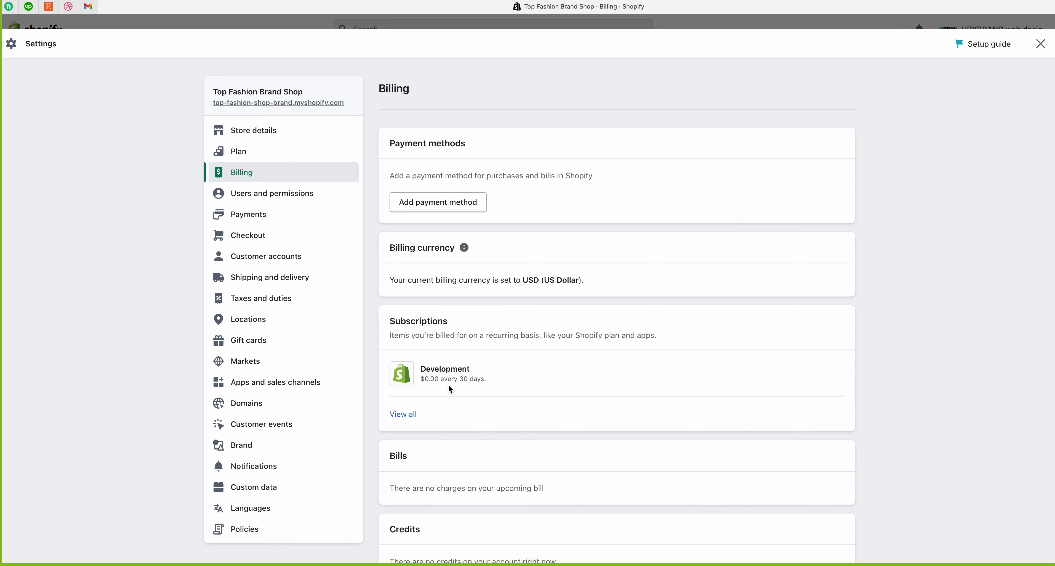
drag(419, 379, 501, 382)
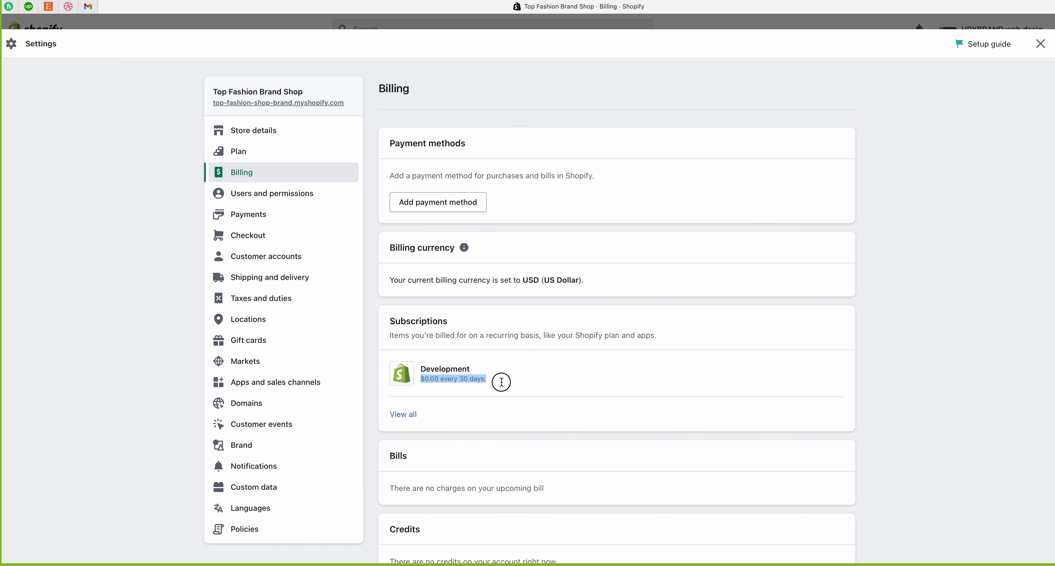
click(511, 384)
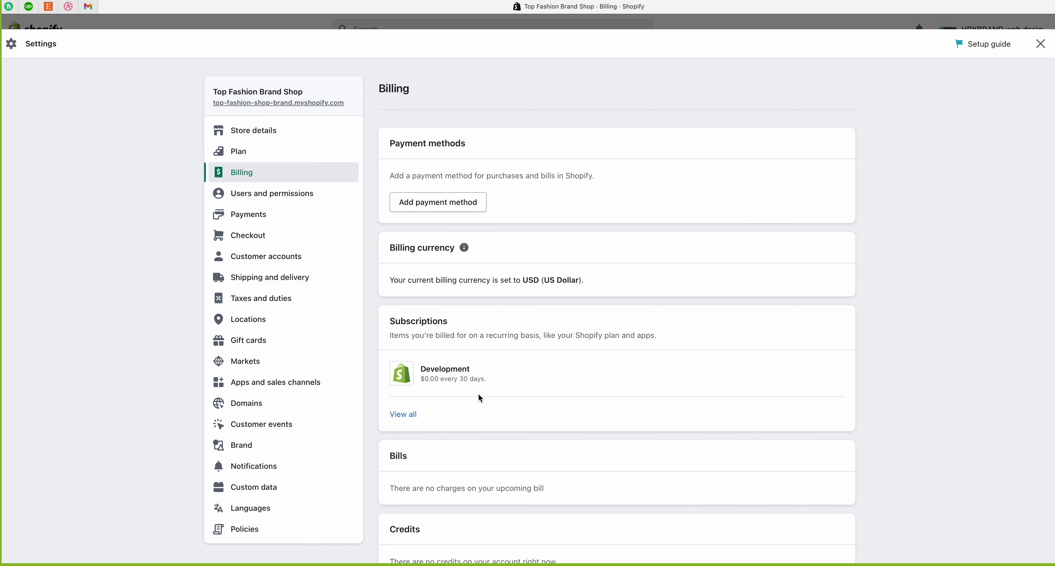
drag(422, 379, 501, 380)
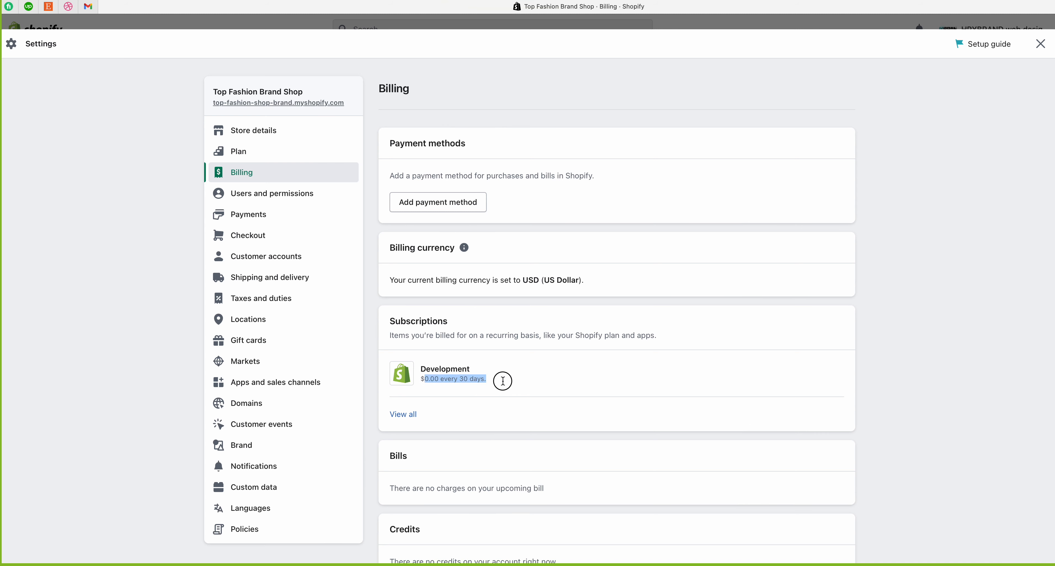
click(504, 384)
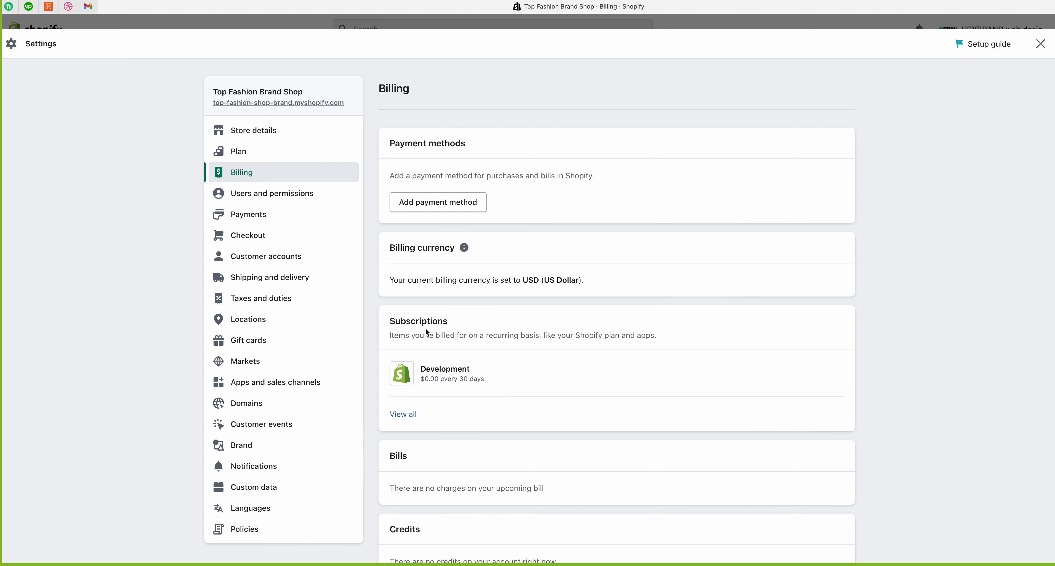
drag(388, 321, 451, 321)
click(418, 319)
scroll(434, 415, down, 3)
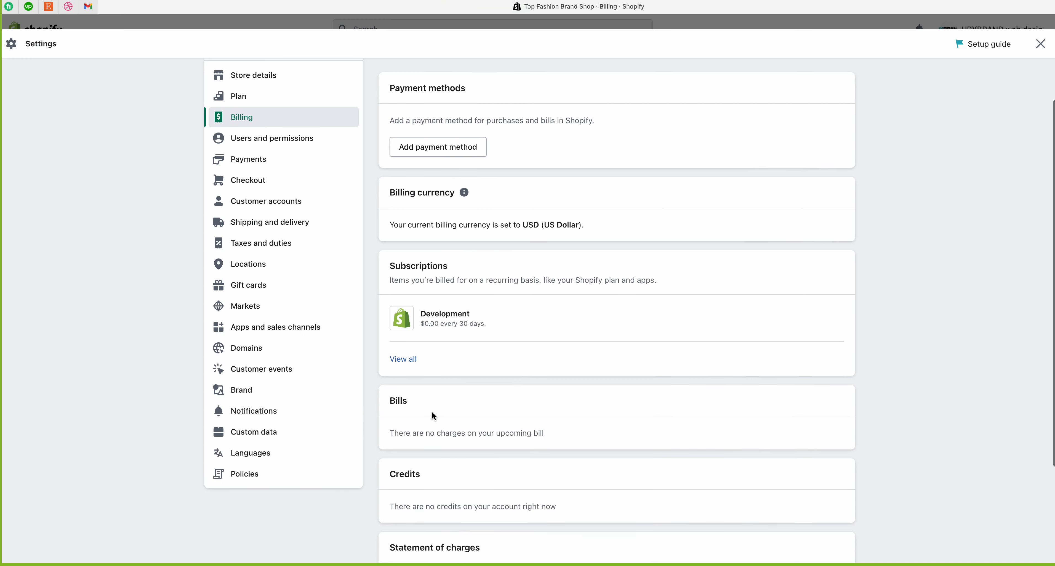
drag(390, 384, 429, 387)
click(404, 418)
mouse_move(393, 418)
mouse_down()
mouse_move(552, 420)
mouse_move(373, 421)
mouse_up()
click(552, 421)
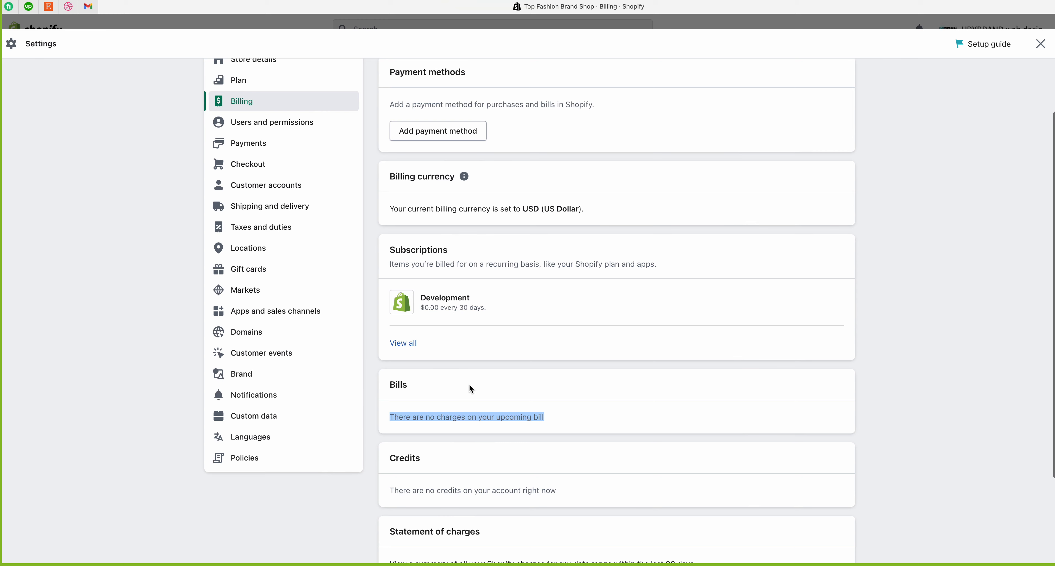
click(450, 415)
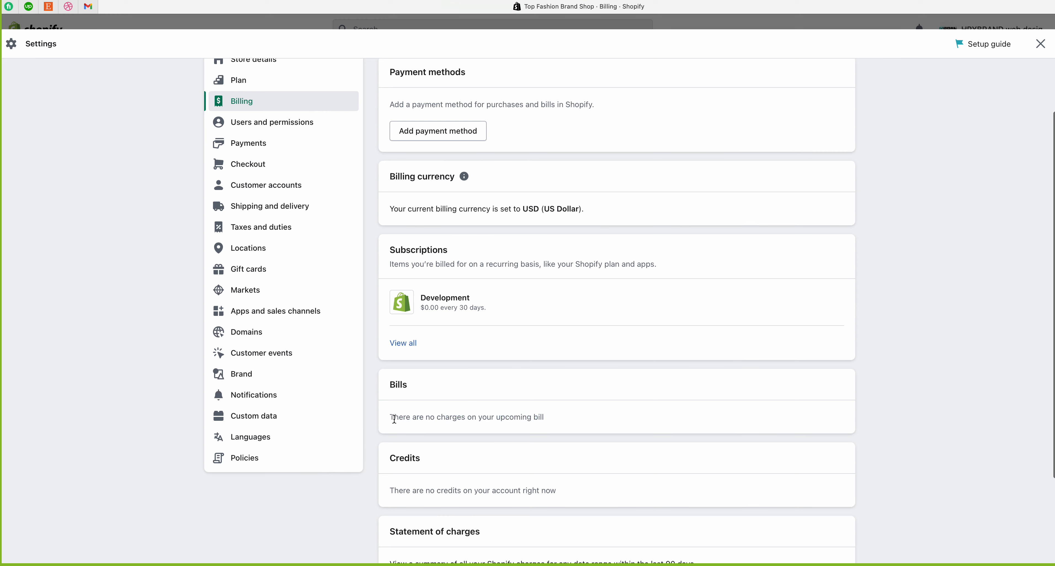
drag(392, 417, 489, 410)
triple_click(582, 408)
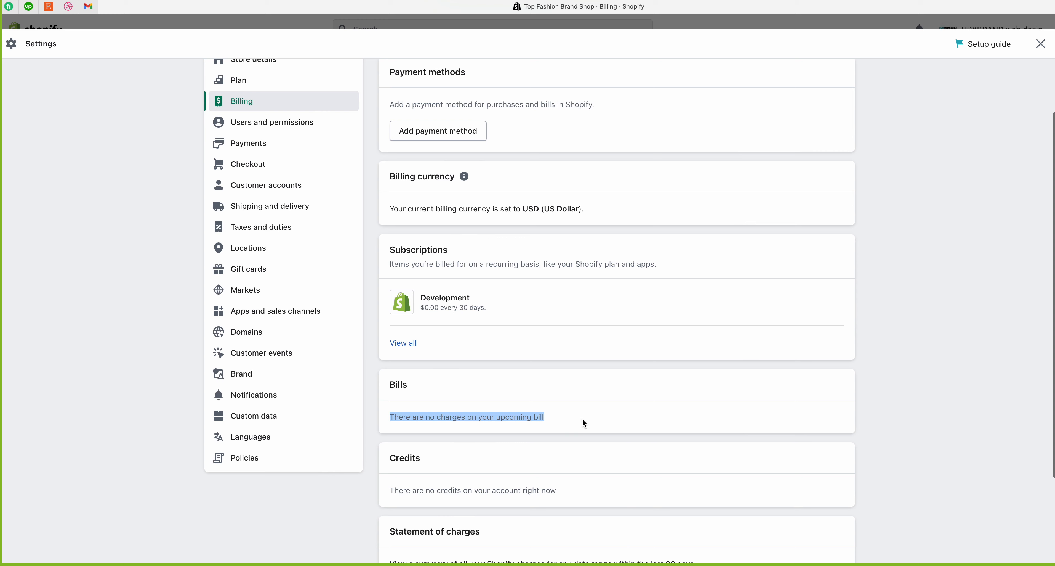
click(461, 337)
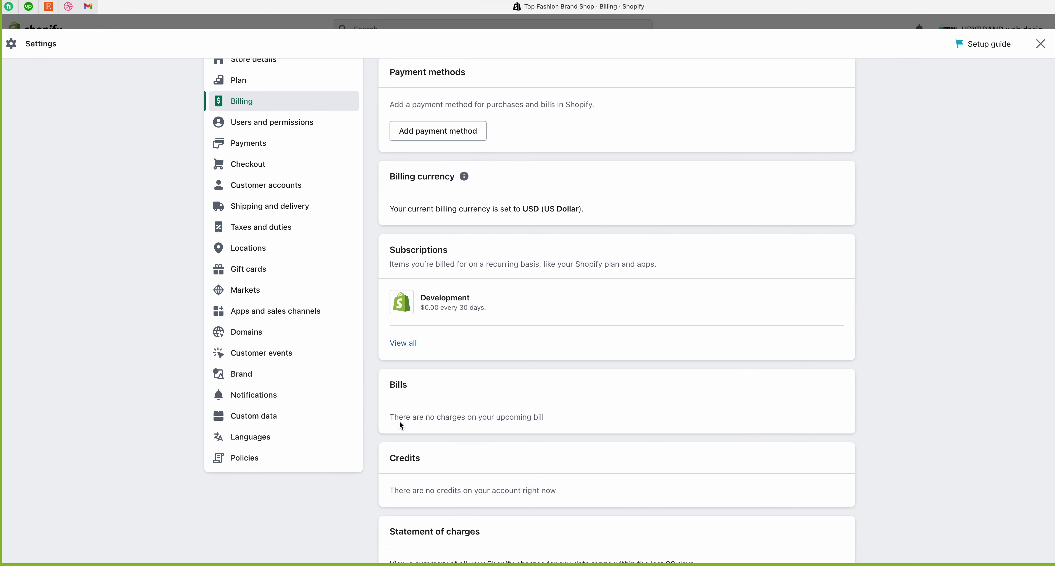
mouse_move(392, 424)
mouse_down()
mouse_move(540, 419)
mouse_move(388, 420)
mouse_up()
click(563, 422)
click(389, 423)
drag(389, 464, 446, 461)
click(446, 468)
drag(391, 488, 572, 493)
click(573, 493)
scroll(571, 493, up, 3)
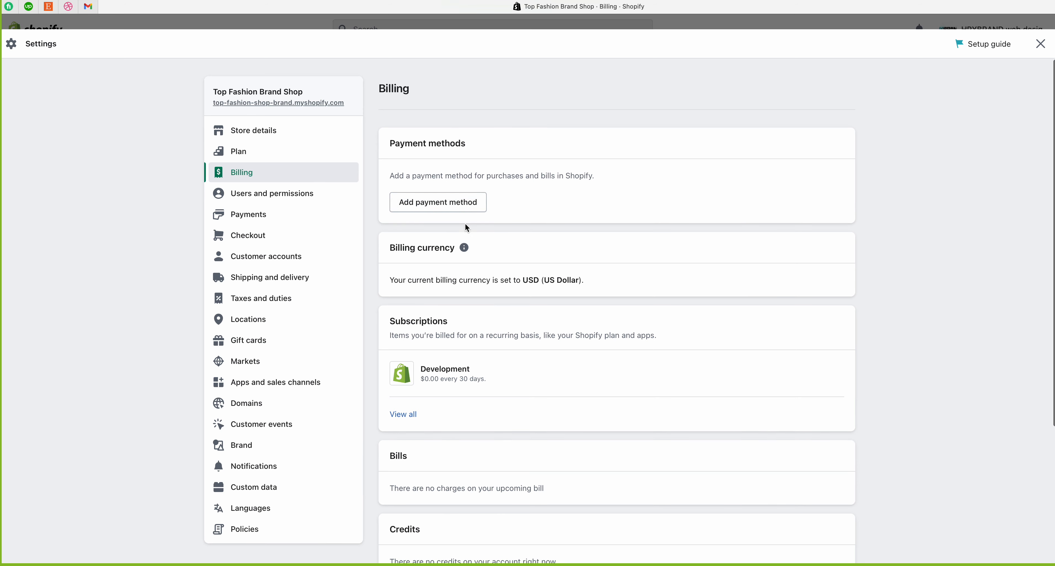
scroll(481, 276, down, 5)
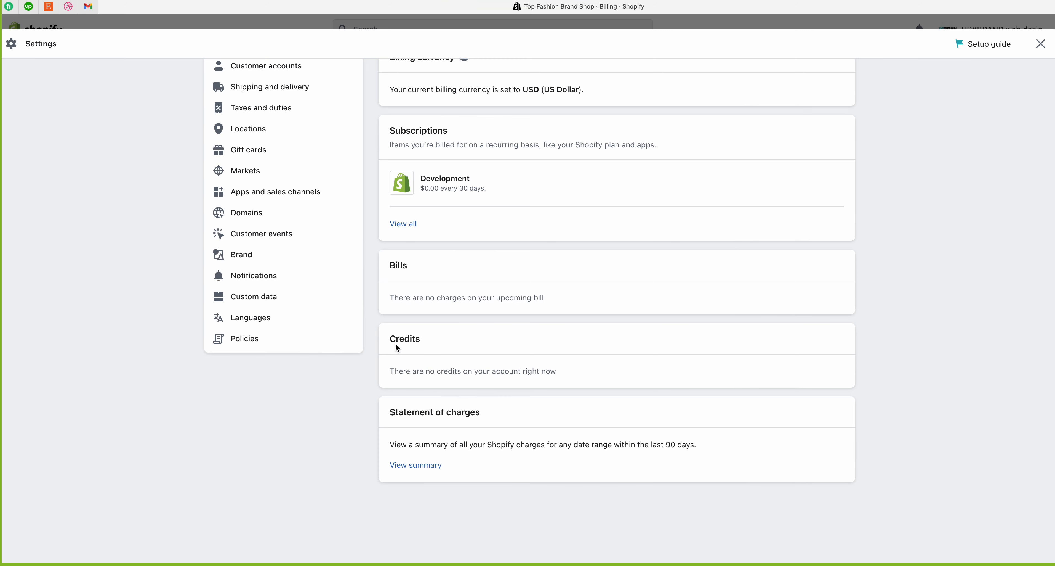
drag(389, 375, 589, 375)
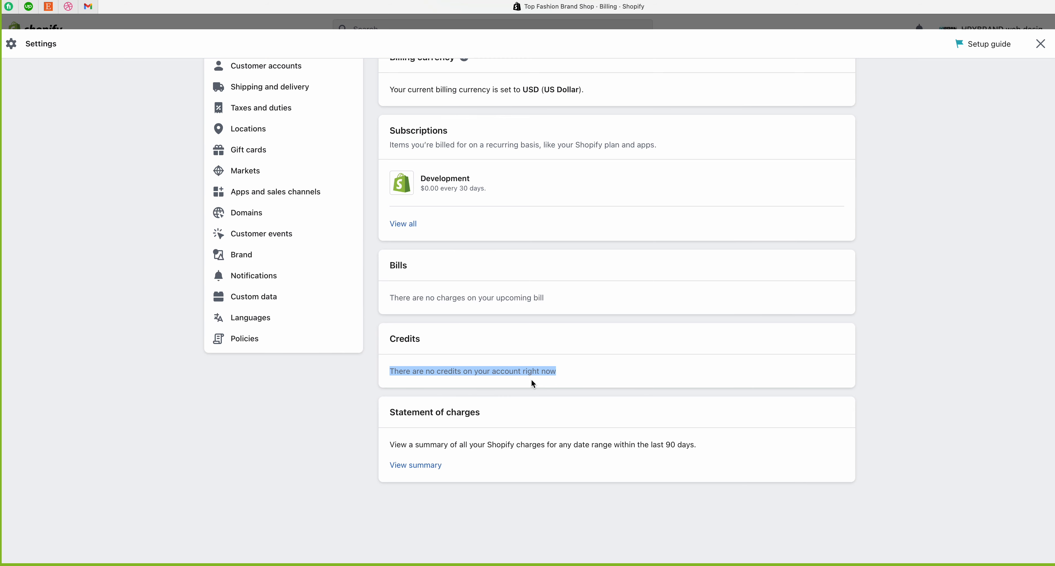
click(553, 381)
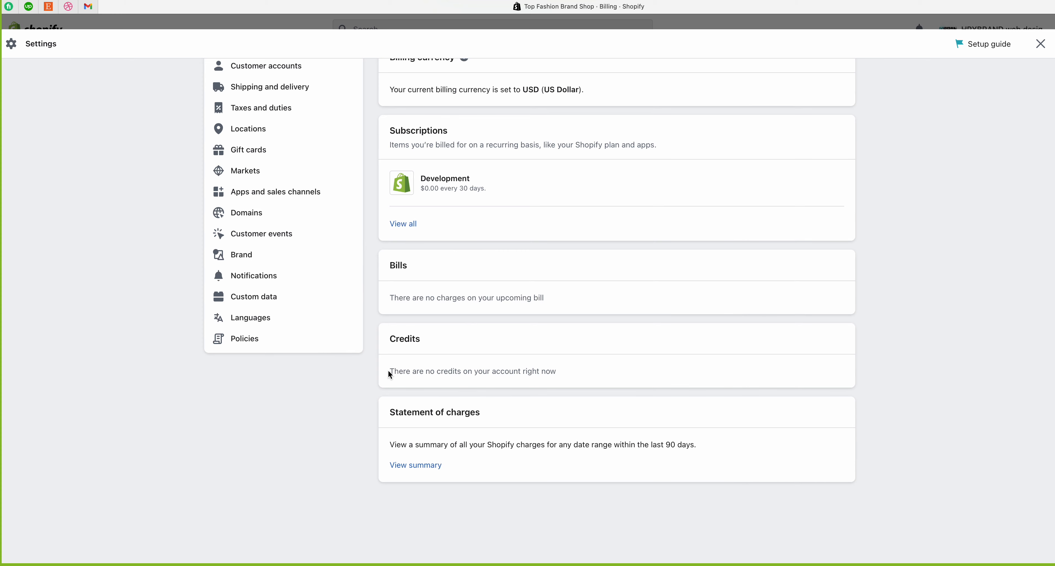
drag(390, 374, 584, 372)
click(573, 372)
drag(568, 370, 392, 374)
click(403, 374)
drag(390, 415, 525, 417)
click(525, 420)
drag(390, 445, 722, 446)
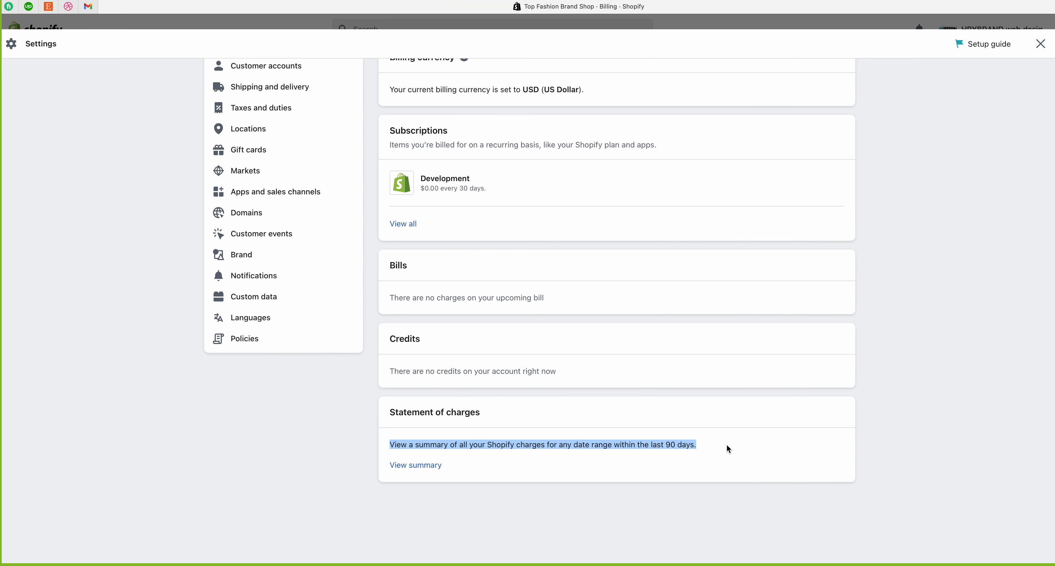
click(491, 462)
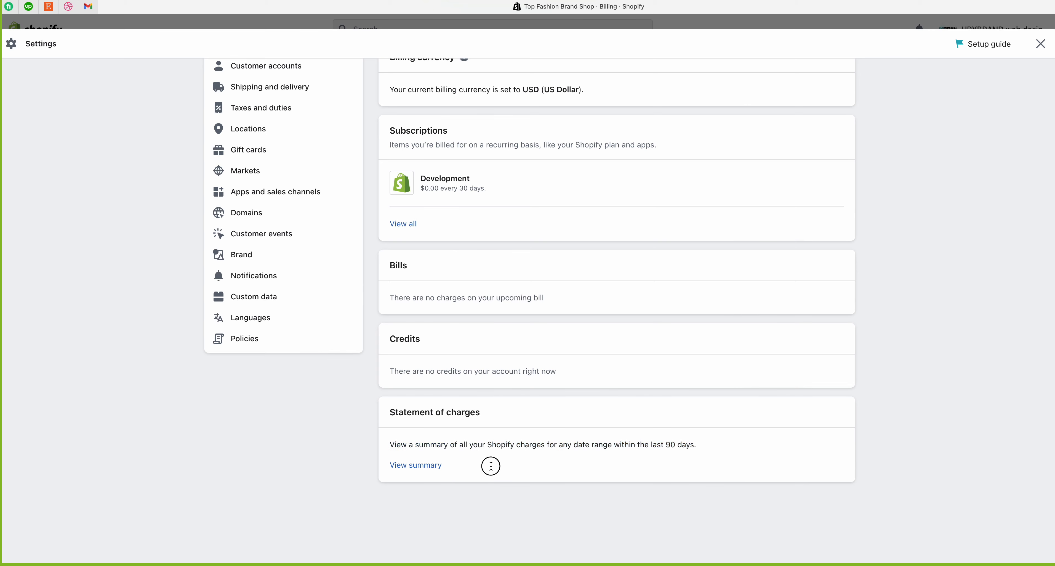
scroll(491, 455, up, 1)
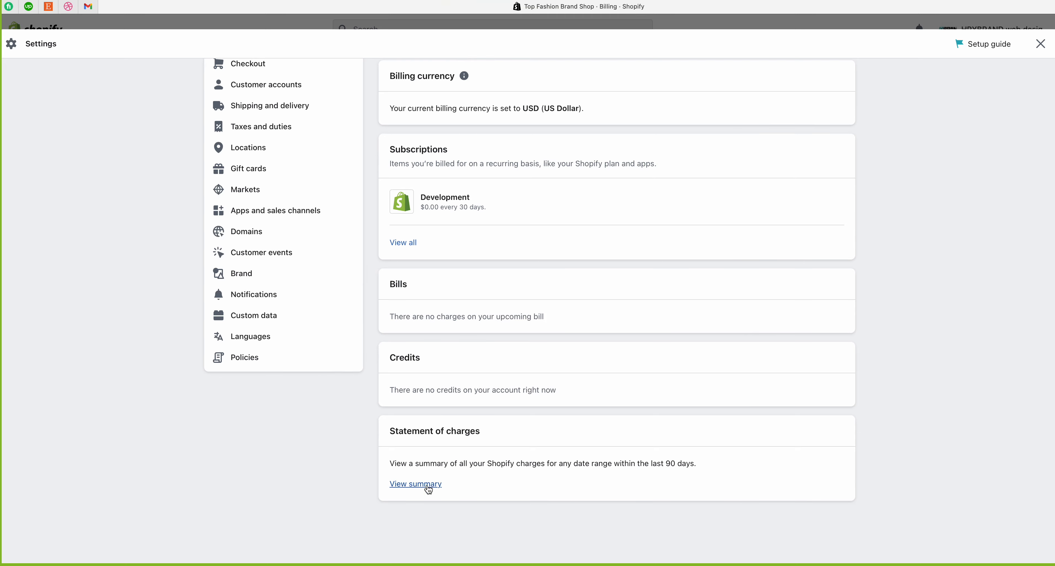
click(427, 488)
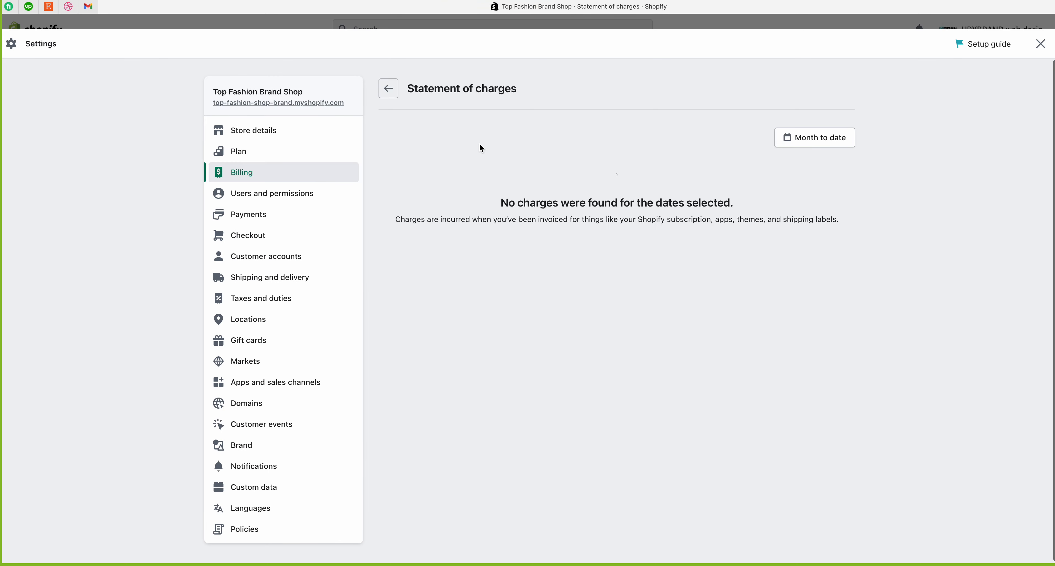
click(812, 137)
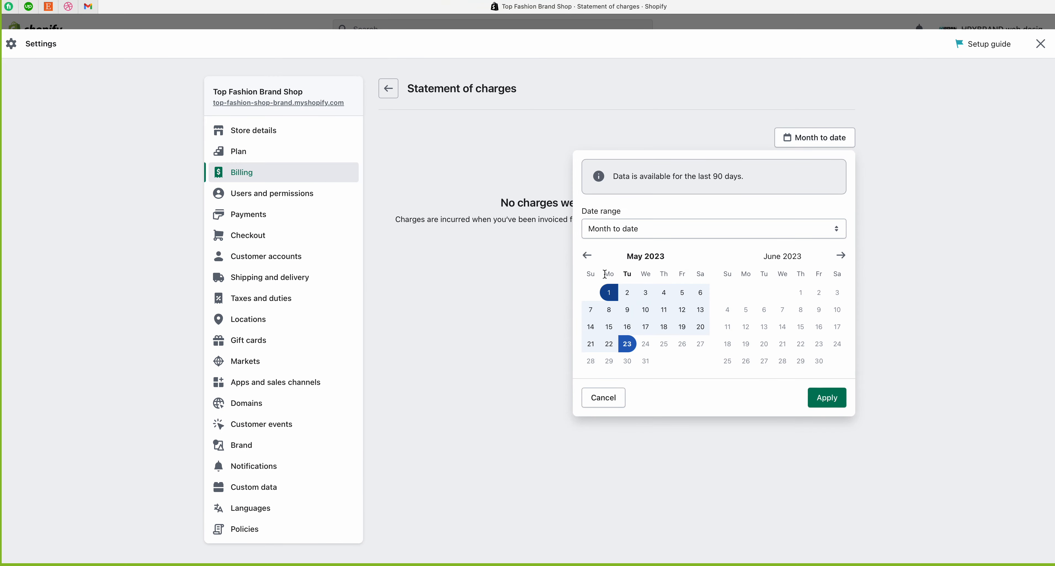
click(674, 234)
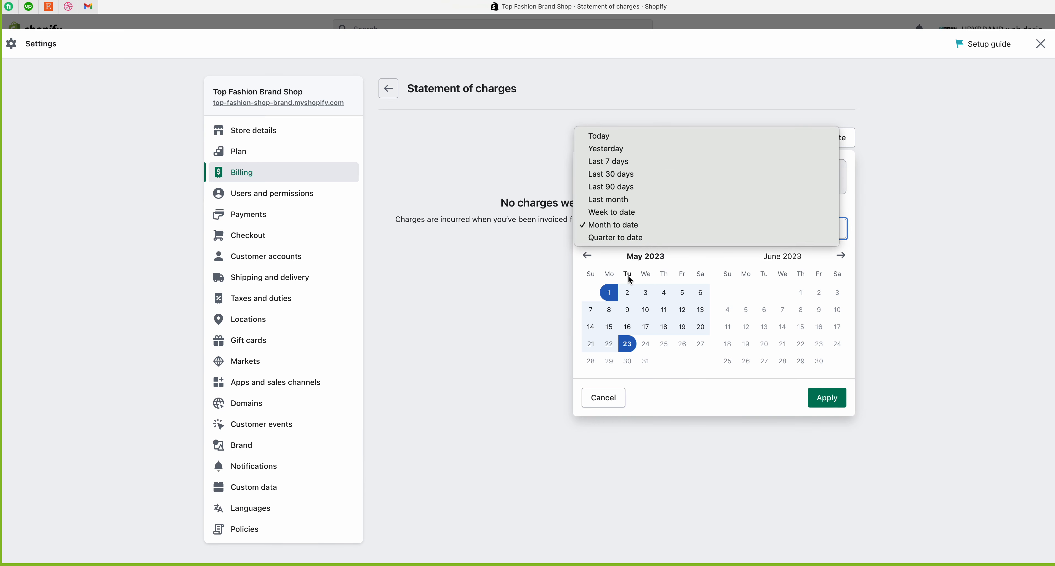
click(660, 389)
click(604, 397)
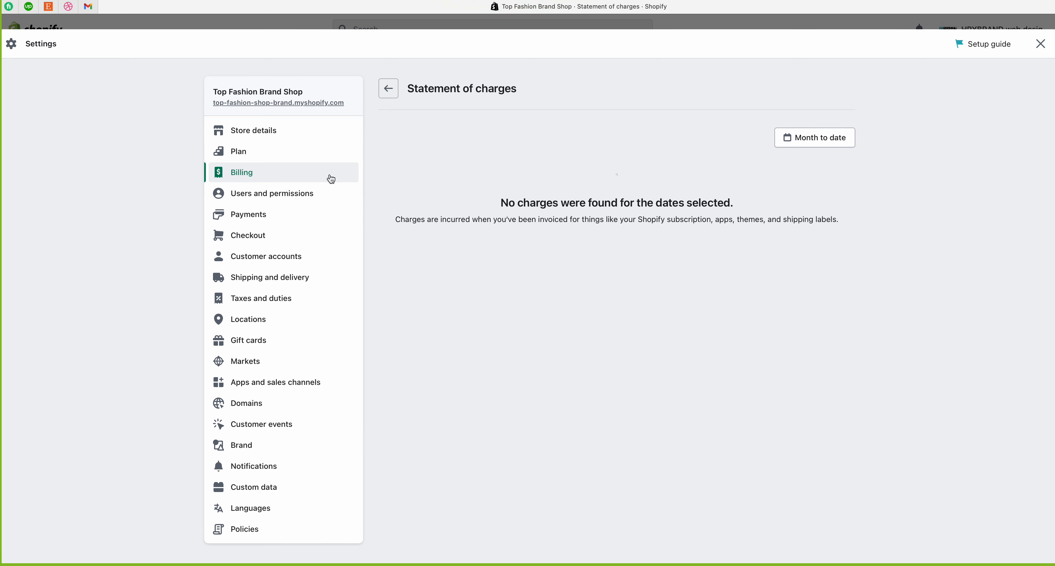
click(299, 179)
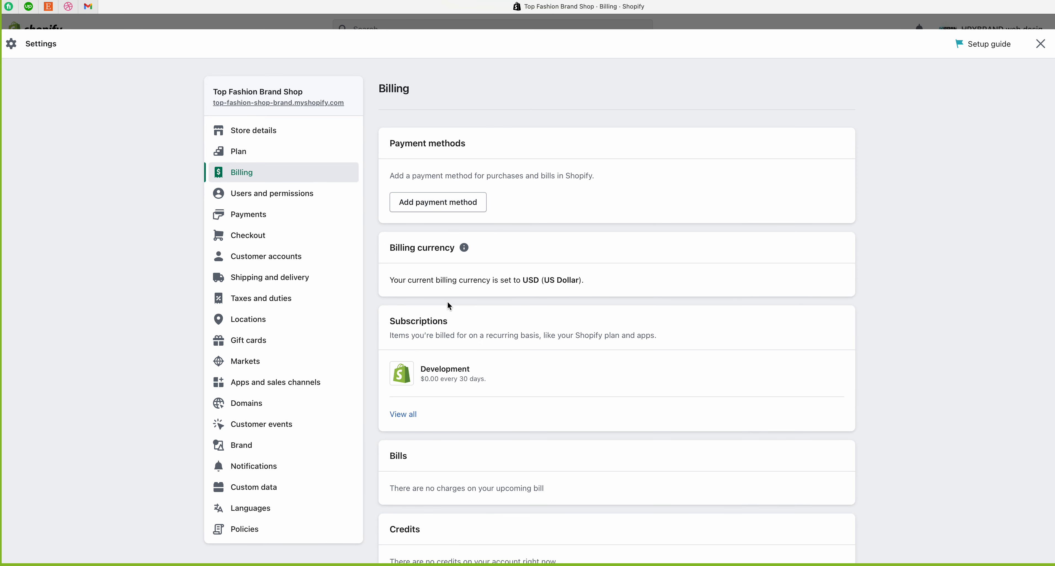
Step: Open Users and permissions, showing the store owner and Staff at 0 of 15
scroll(447, 302, down, 1)
scroll(448, 302, down, 5)
scroll(448, 302, up, 5)
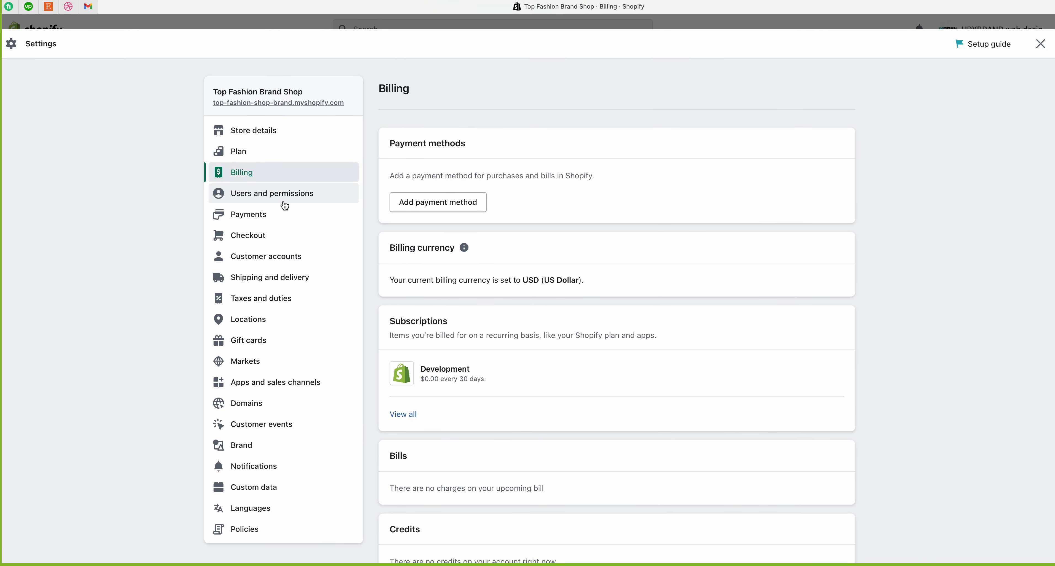
click(251, 203)
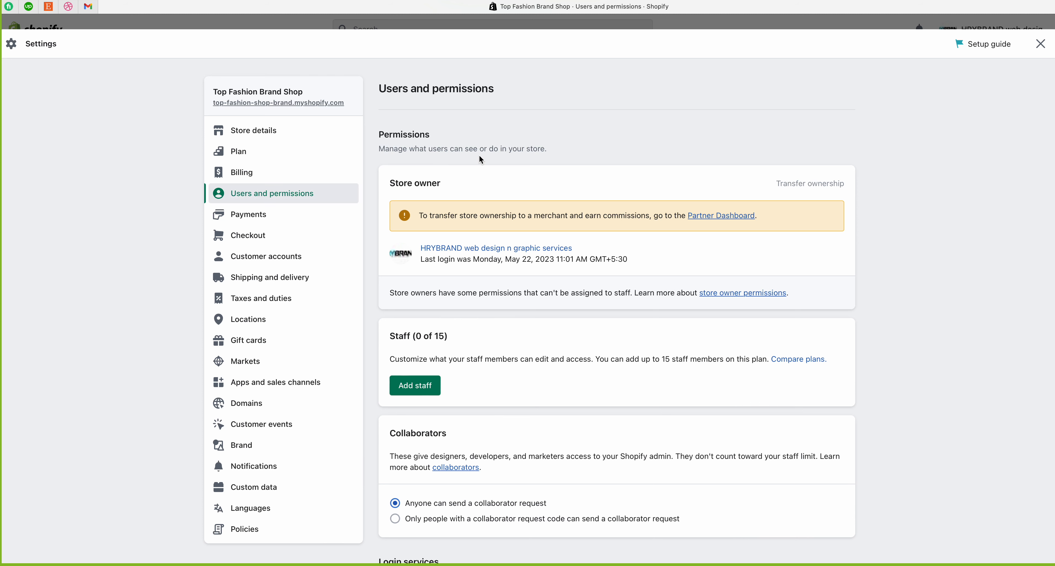
Step: Highlight the Permissions heading and its description line to review them
drag(379, 135, 450, 140)
click(452, 143)
drag(379, 150, 442, 154)
scroll(441, 153, down, 1)
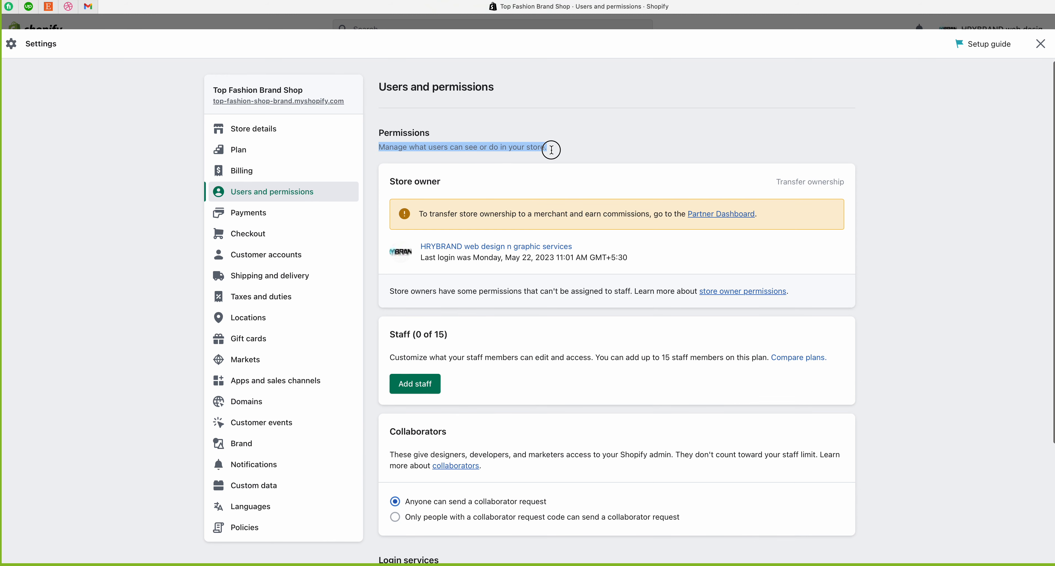
click(552, 150)
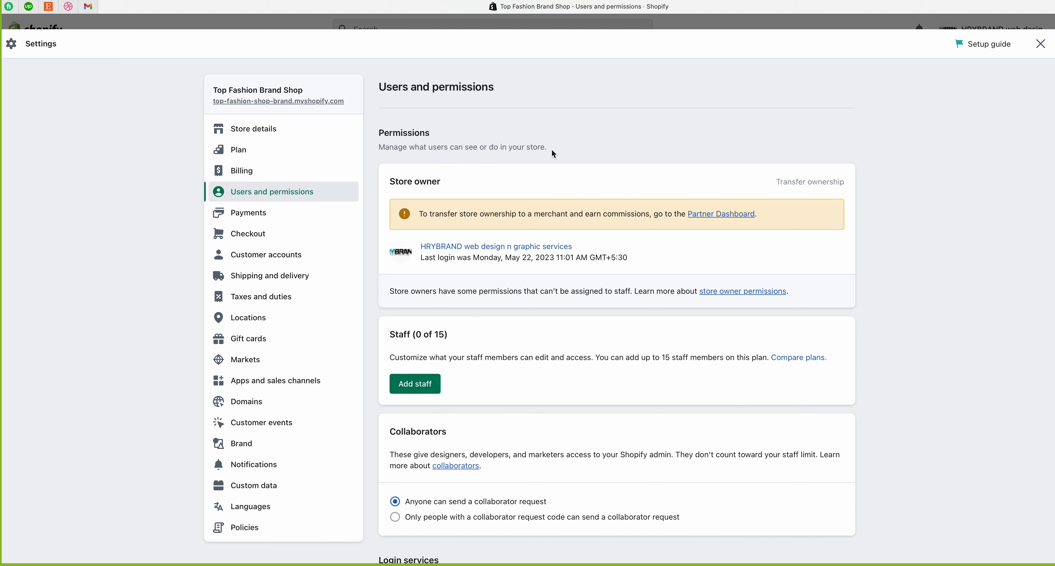
Step: Review the Store owner section, its last login date and the owner-only permissions note
drag(386, 181, 463, 182)
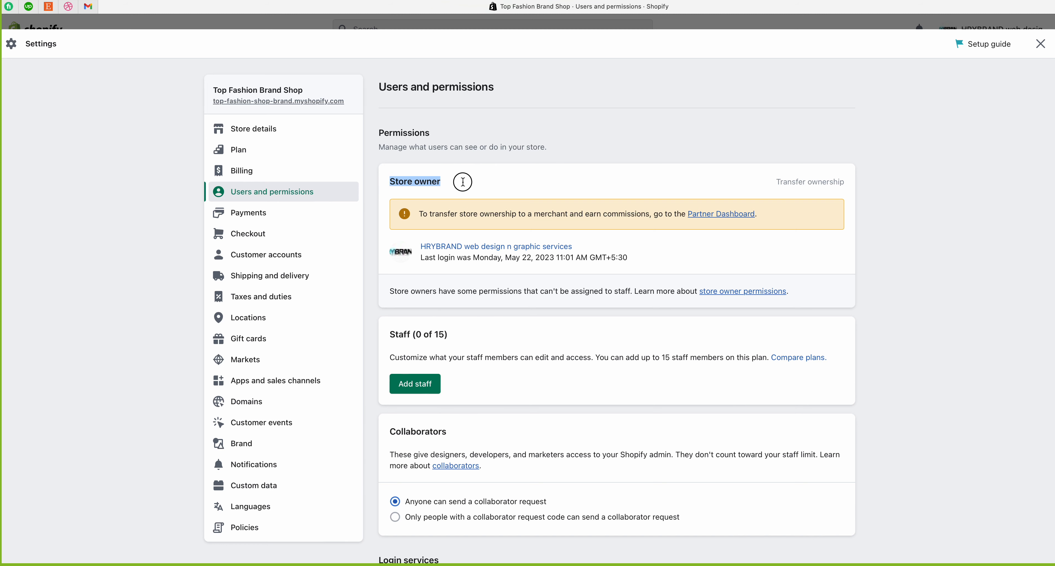
click(467, 184)
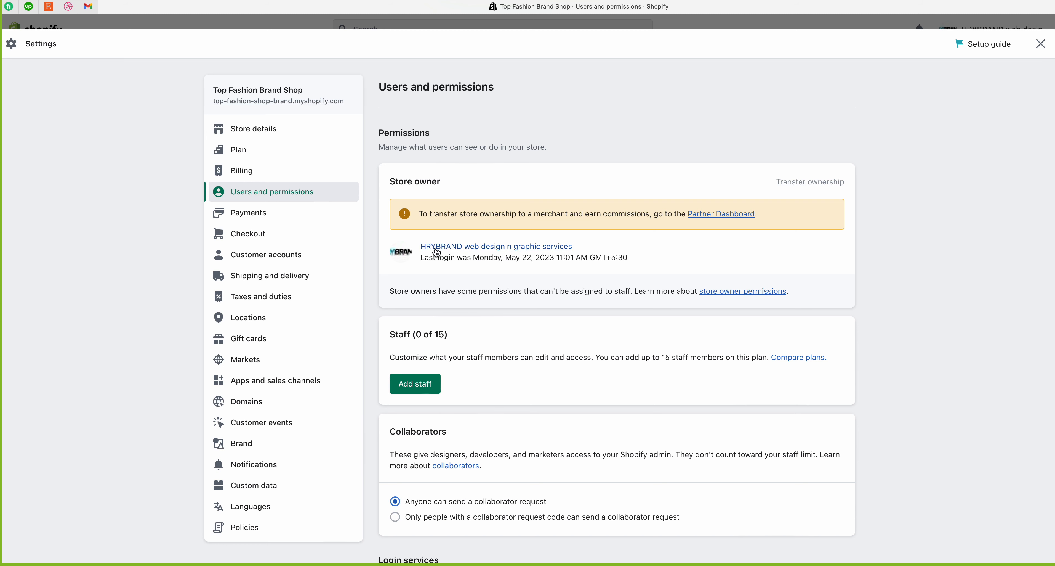
drag(436, 257, 665, 259)
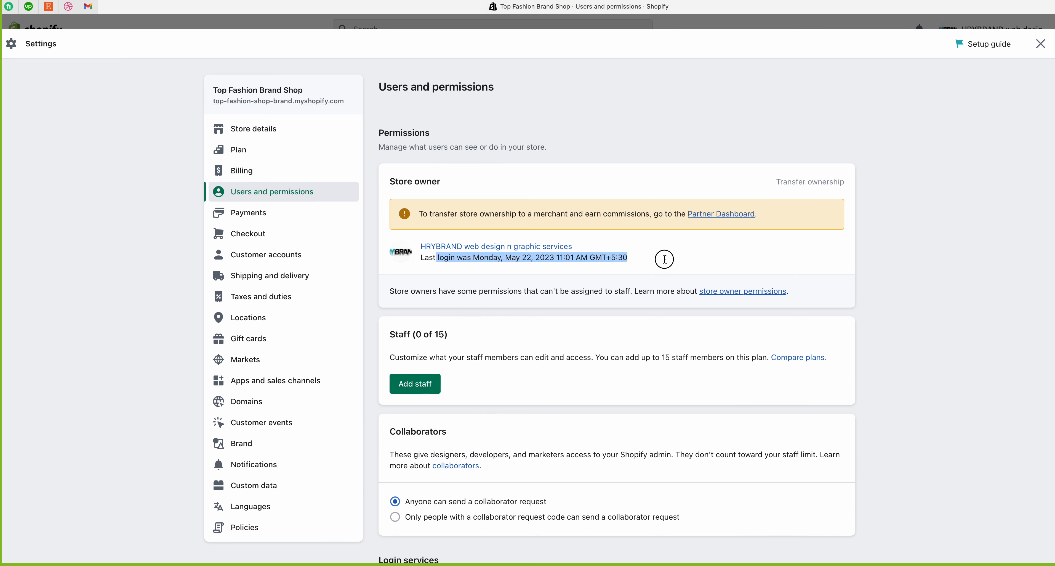
click(665, 259)
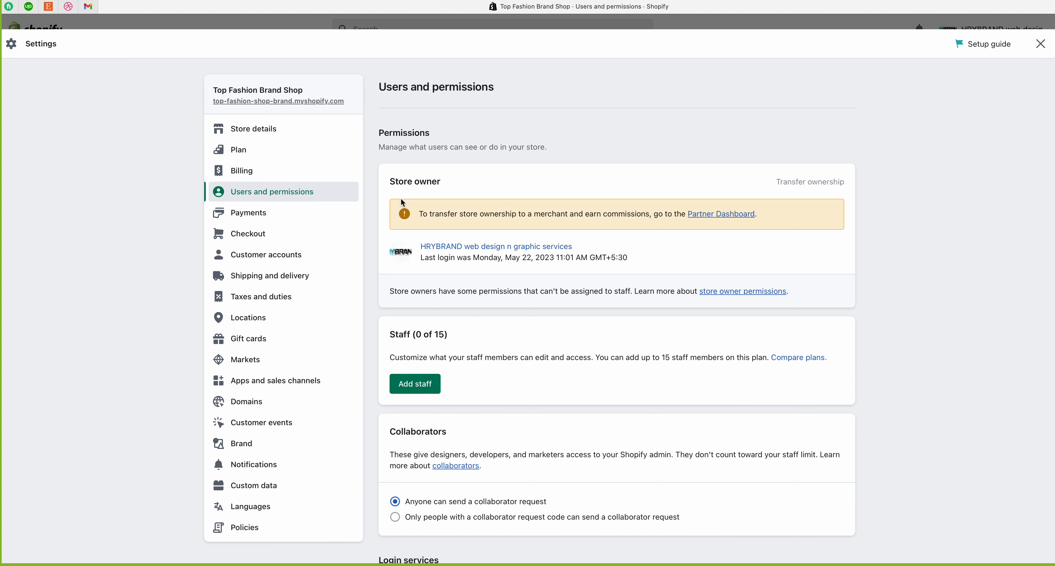
drag(389, 181, 463, 181)
click(463, 181)
drag(388, 291, 799, 295)
click(801, 300)
drag(532, 292, 635, 296)
click(583, 308)
Step: Scroll to the Staff (0 of 15) section and highlight its heading and description
scroll(591, 303, down, 2)
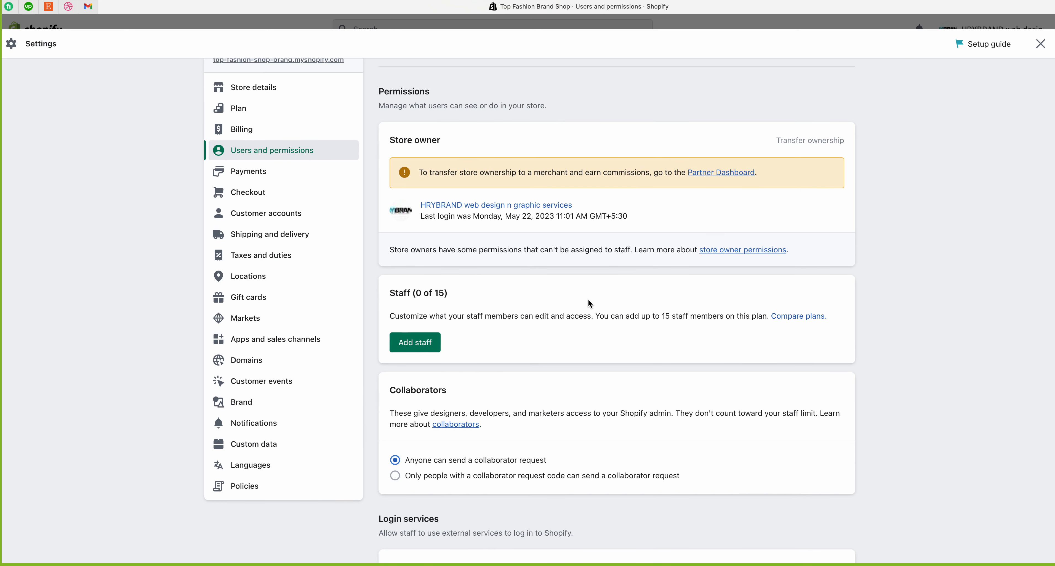
scroll(590, 303, down, 1)
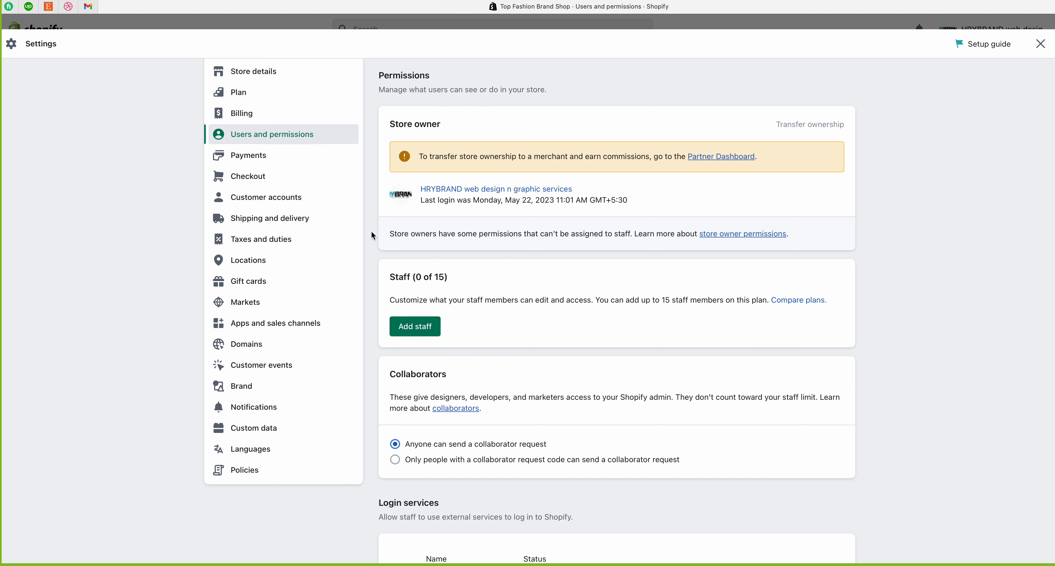
drag(390, 279, 494, 279)
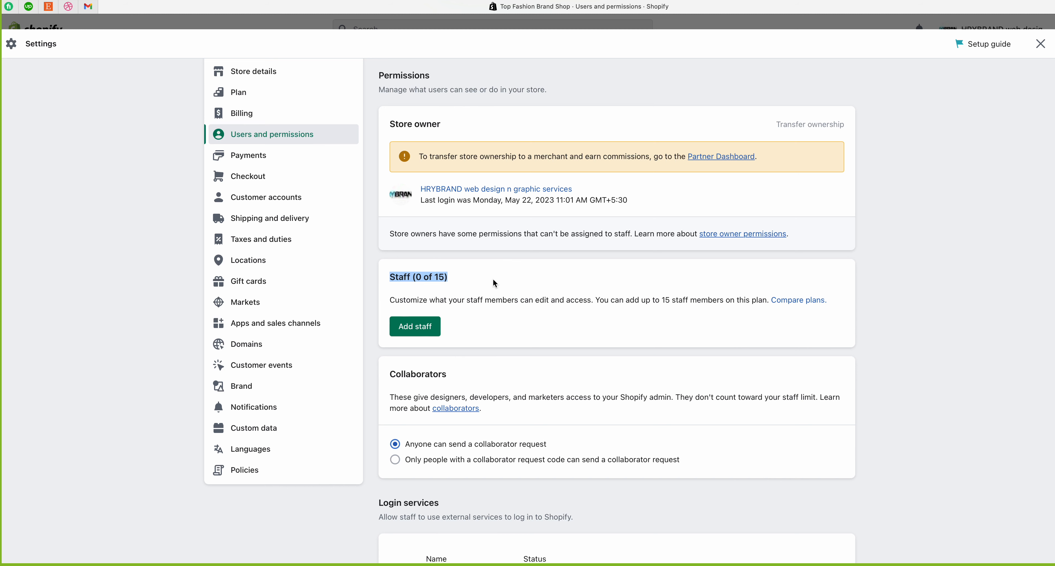
click(455, 279)
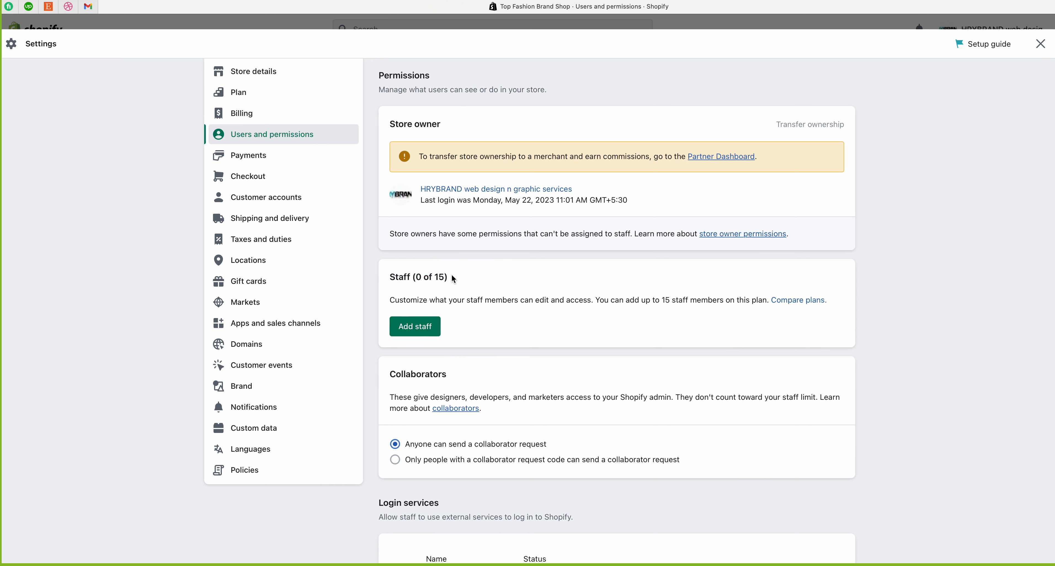
drag(454, 278, 369, 276)
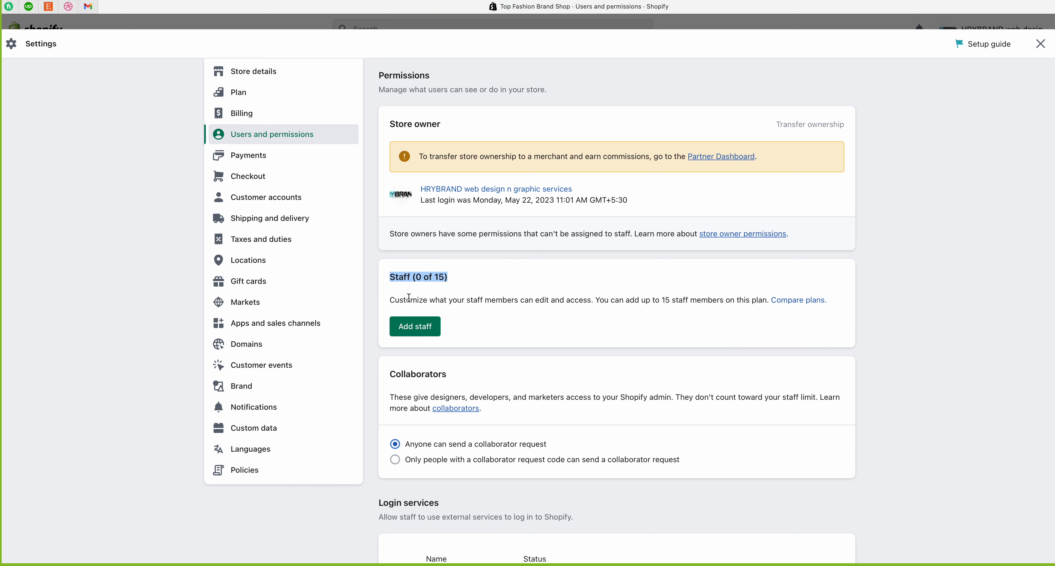
click(393, 300)
drag(392, 299, 829, 303)
click(774, 319)
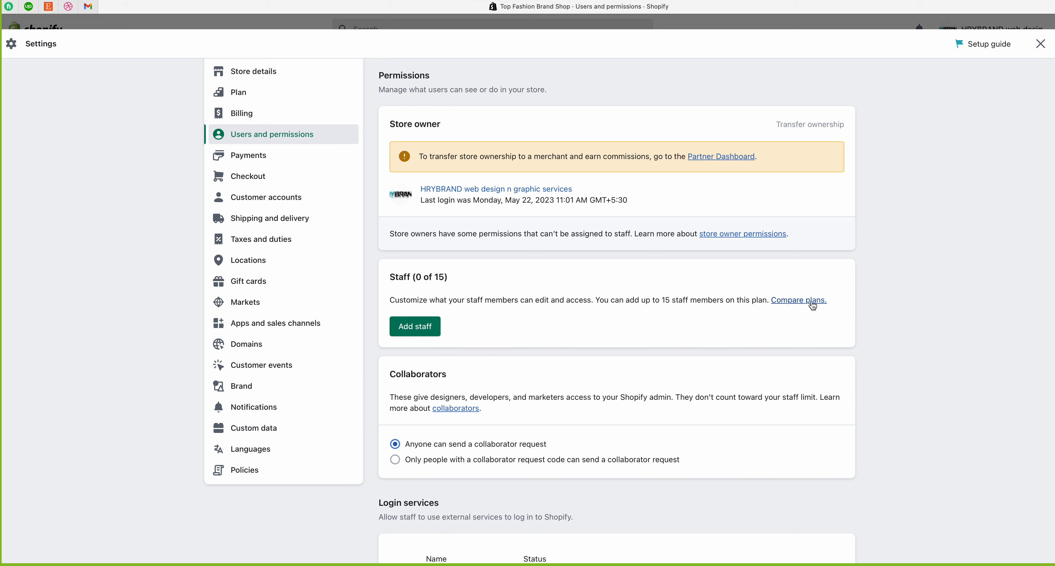
Step: Highlight the up-to-15 staff limit and follow Compare plans to the plan comparison
scroll(801, 306, down, 1)
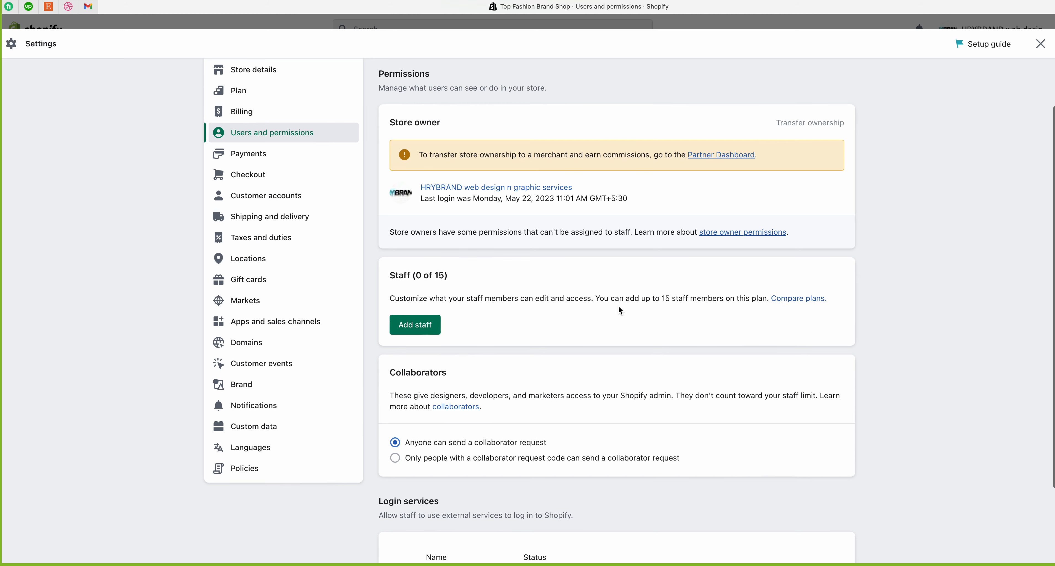
drag(642, 299, 696, 300)
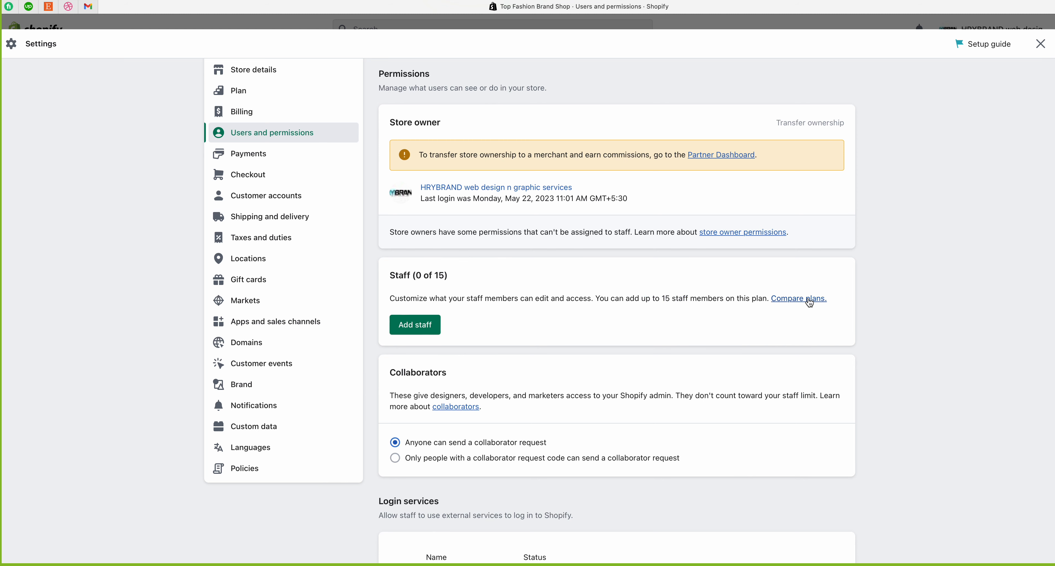
click(810, 299)
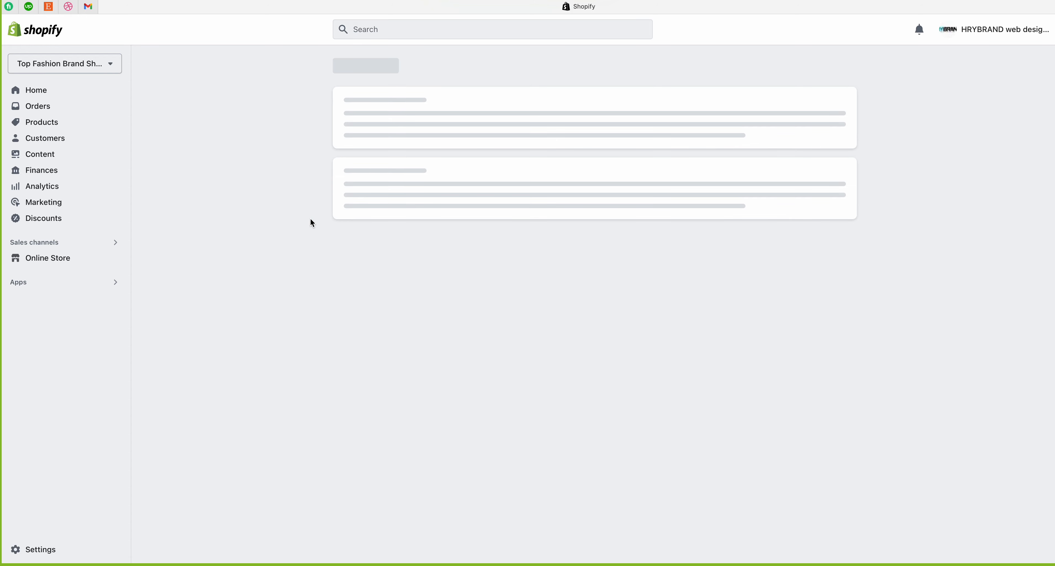
Step: Reload the stuck admin page twice until the Pick a plan comparison loads
right_click(227, 144)
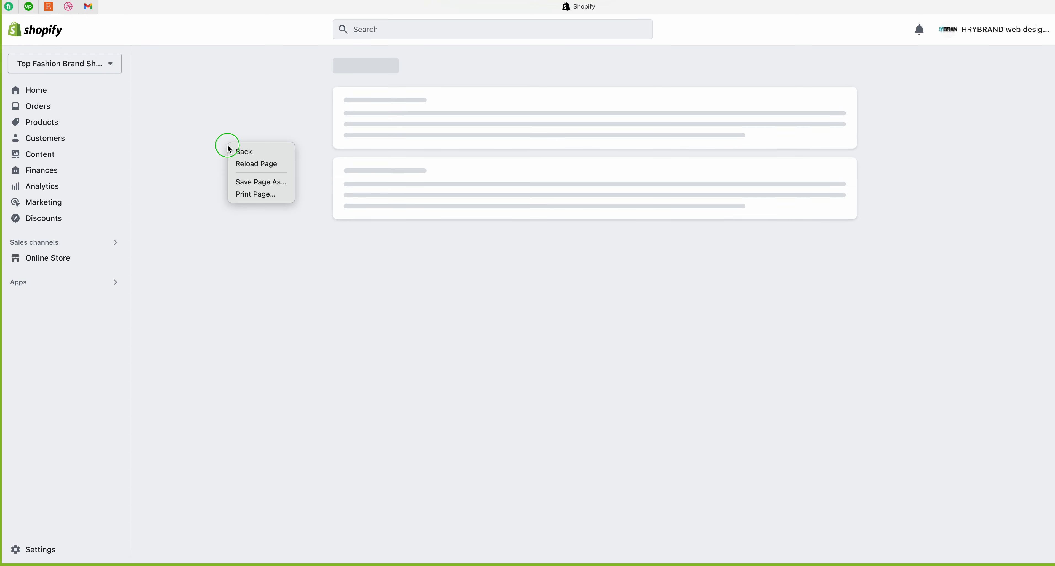
click(250, 164)
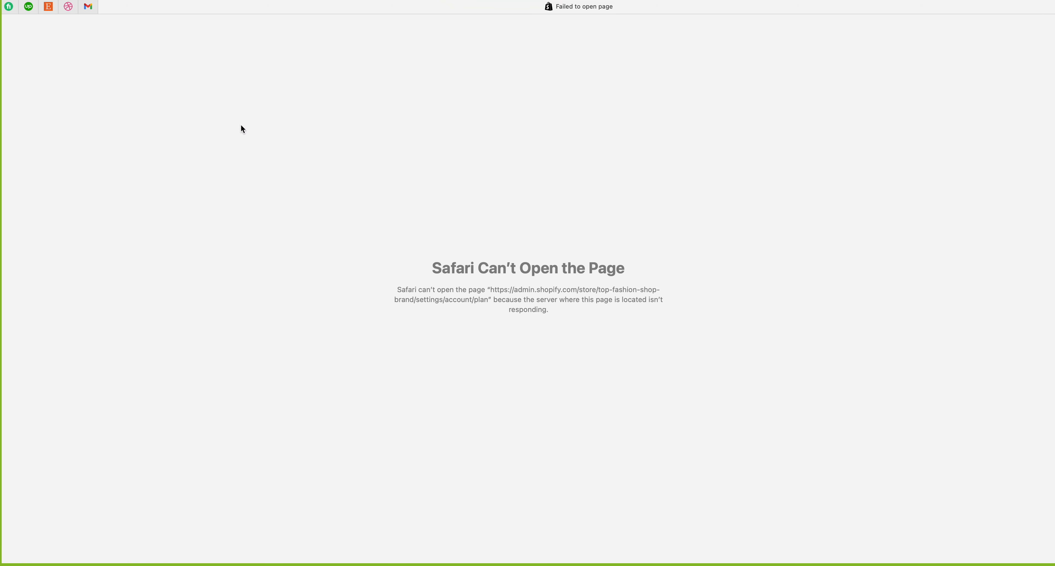
right_click(241, 123)
click(255, 136)
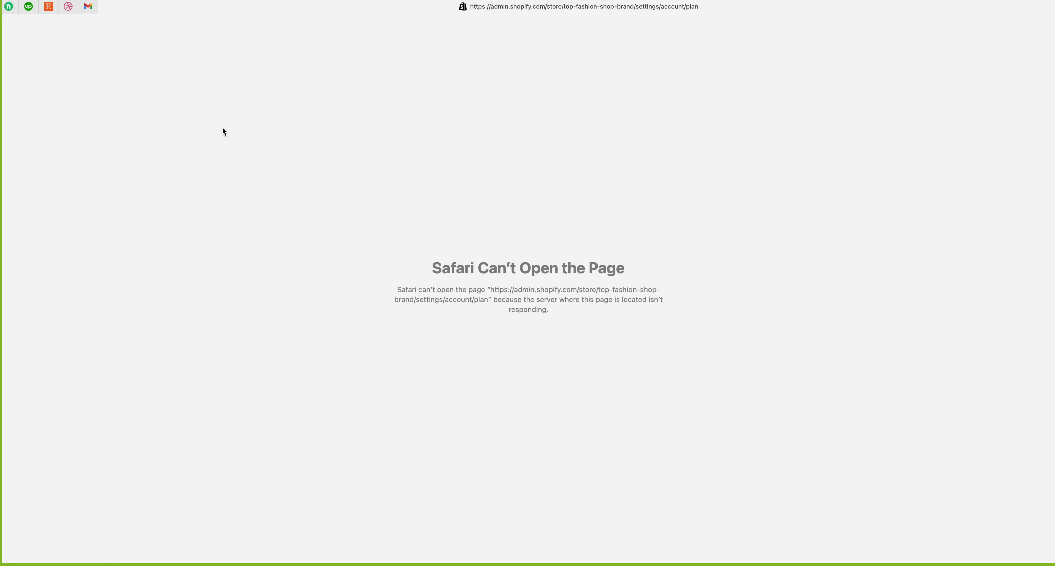
right_click(228, 110)
click(237, 96)
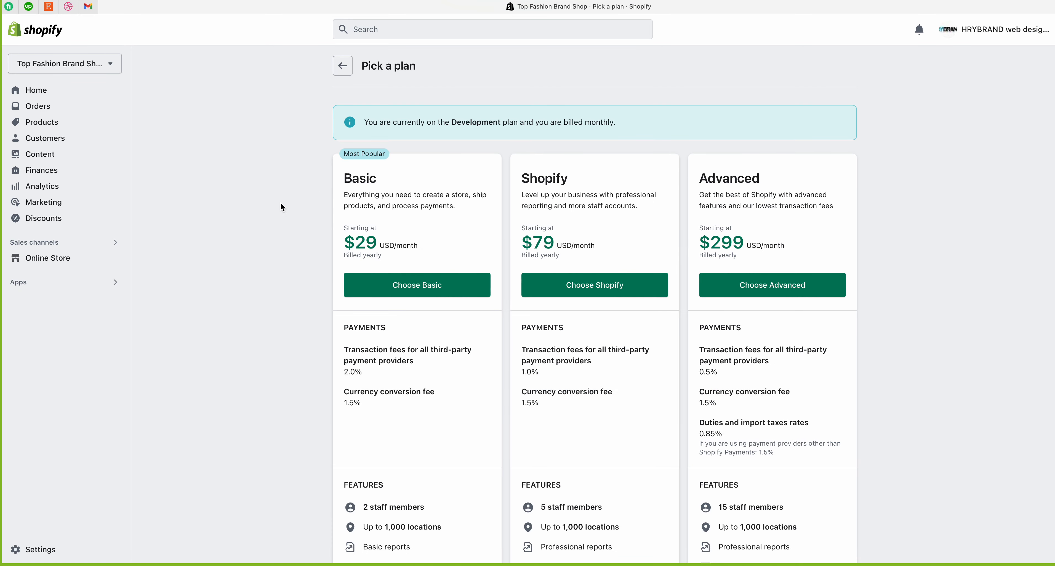
scroll(363, 315, down, 5)
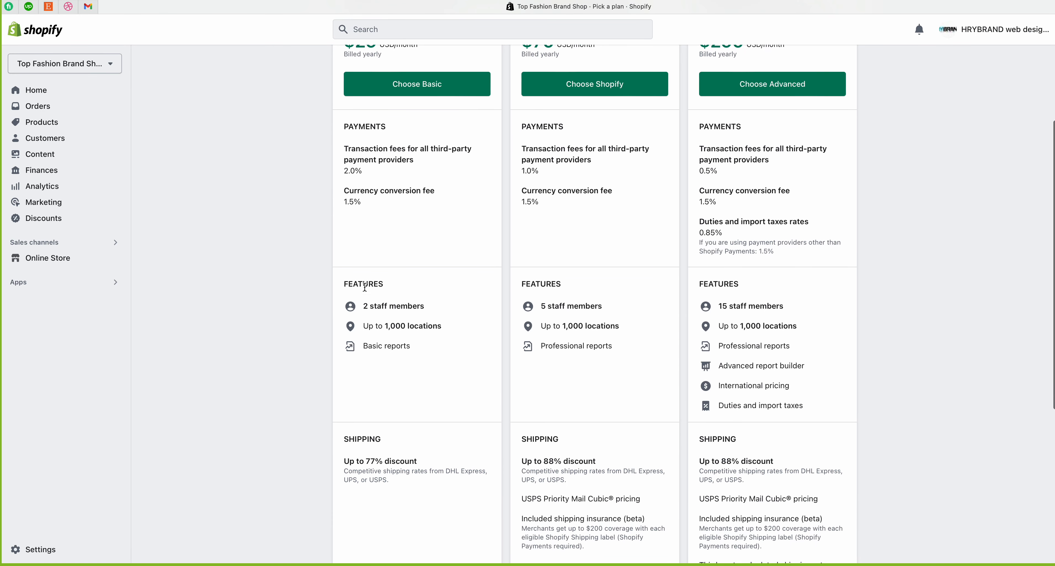
drag(363, 313, 429, 302)
scroll(442, 304, up, 2)
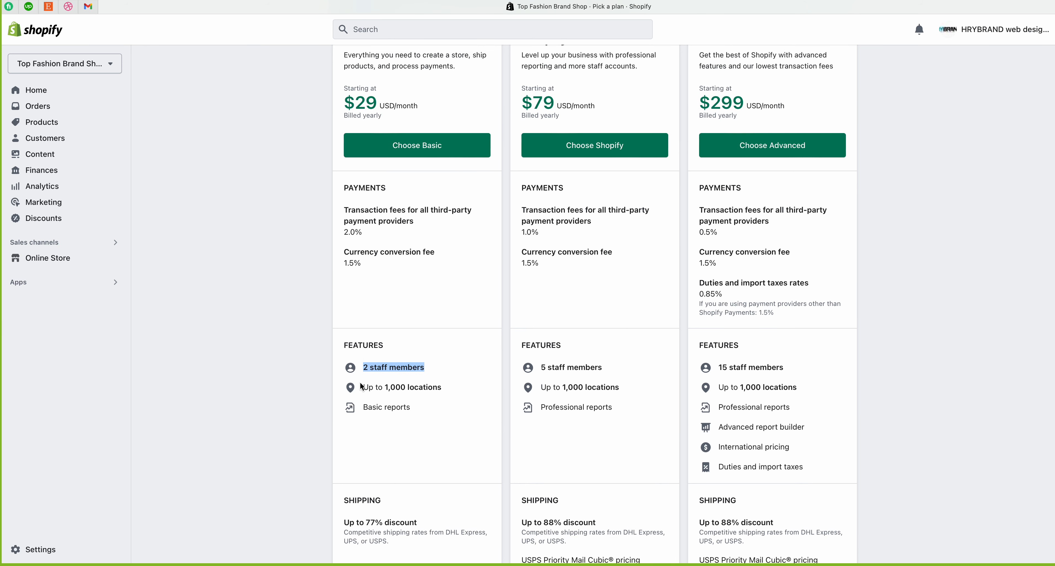
drag(355, 368, 458, 368)
click(457, 371)
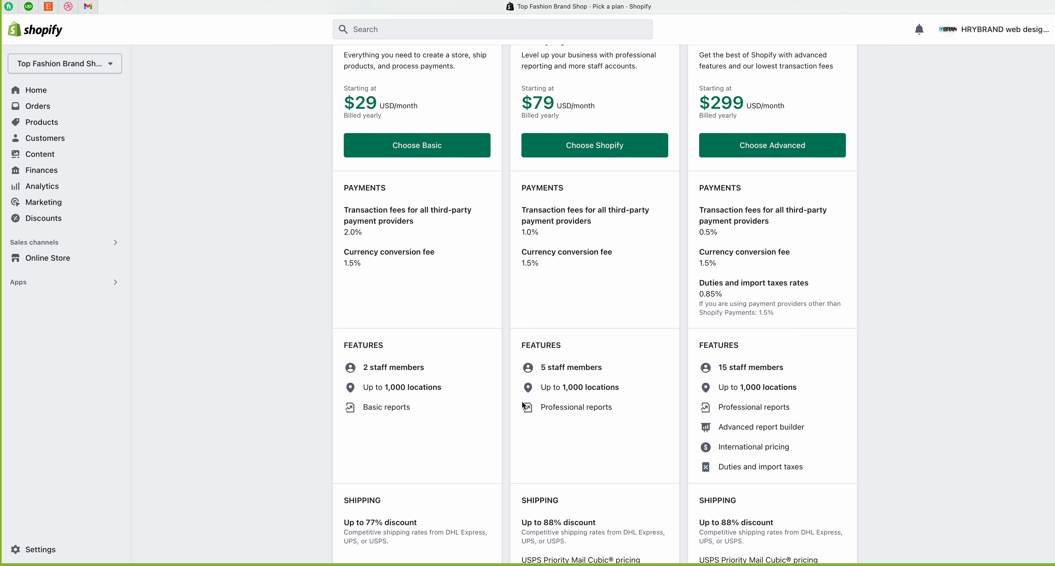
drag(540, 369, 615, 369)
click(616, 369)
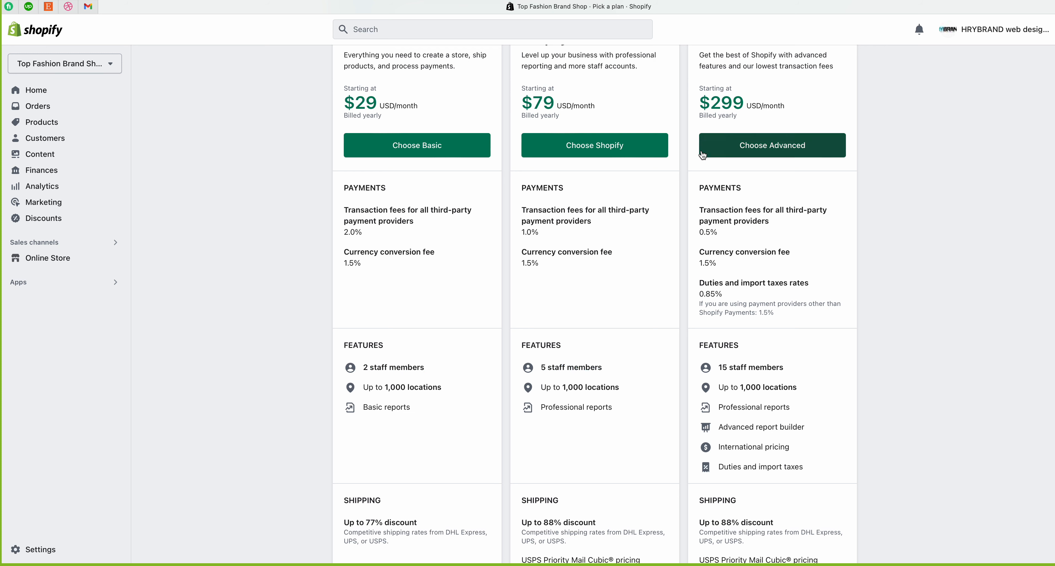
drag(708, 101, 778, 105)
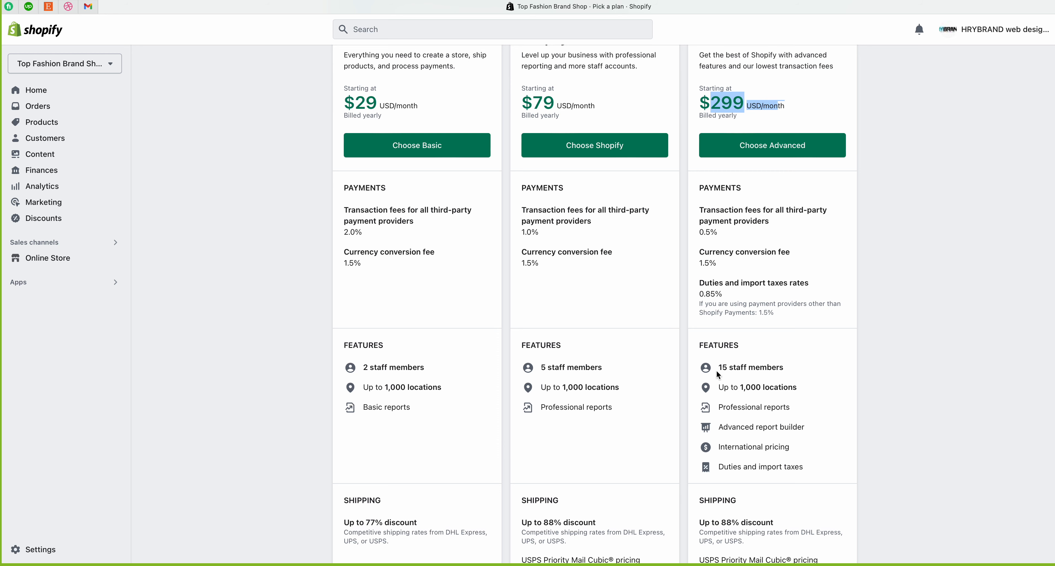
drag(717, 369, 796, 365)
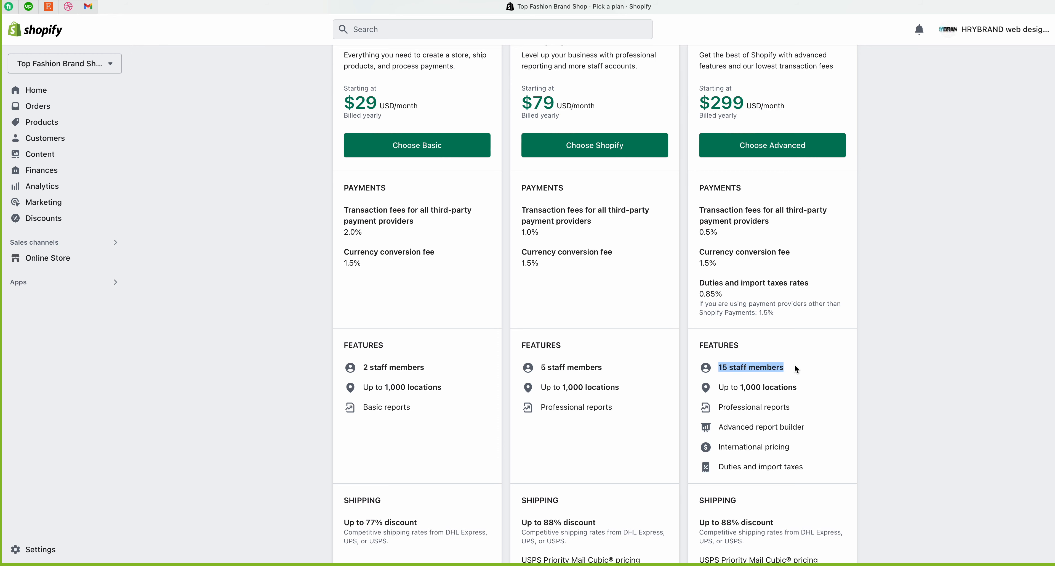
click(795, 368)
scroll(795, 365, up, 3)
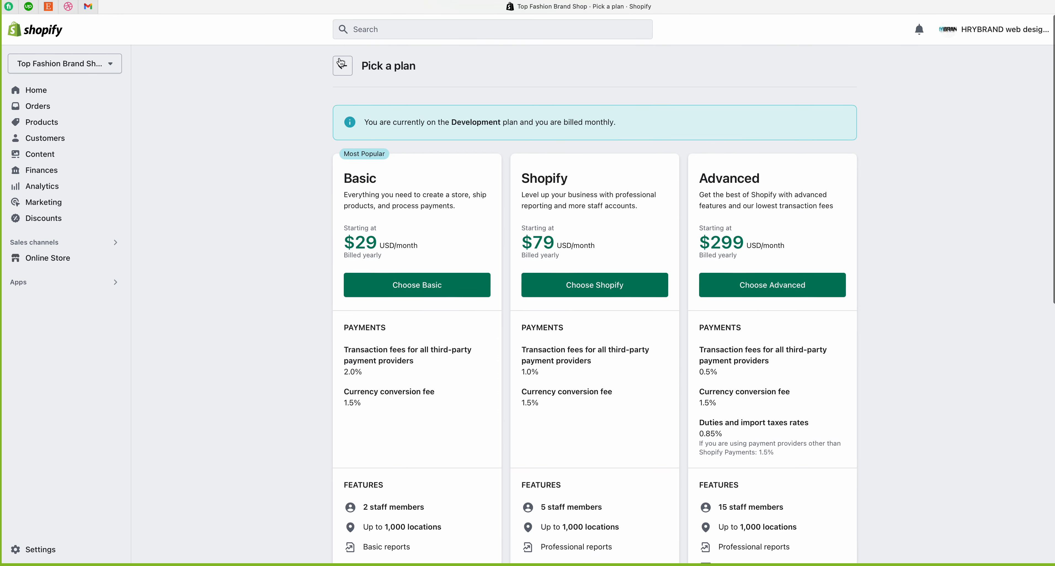
click(342, 64)
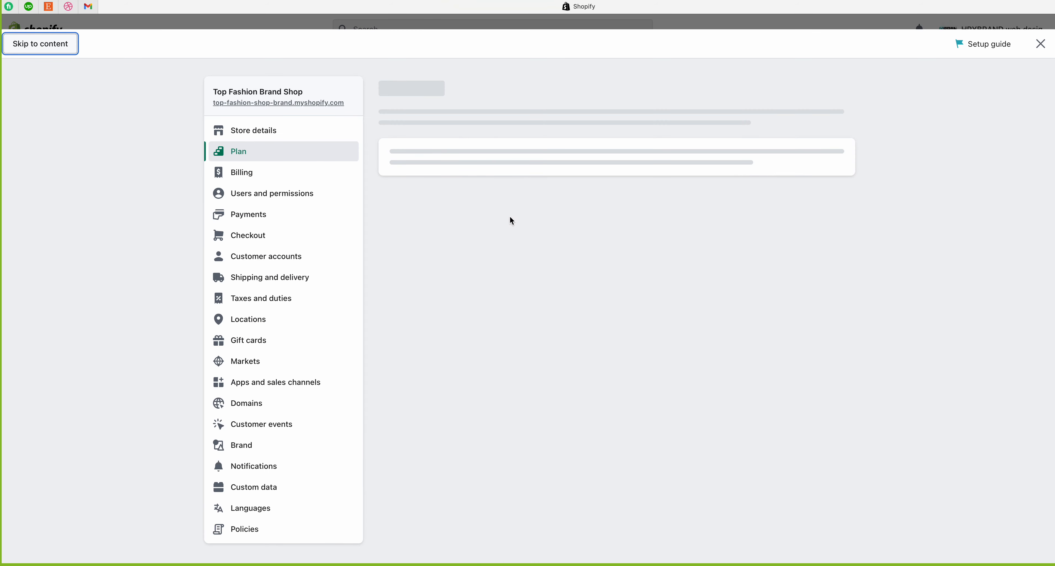
Step: Go to Users and permissions, scroll to Staff (0 of 15) and choose Add staff
click(254, 195)
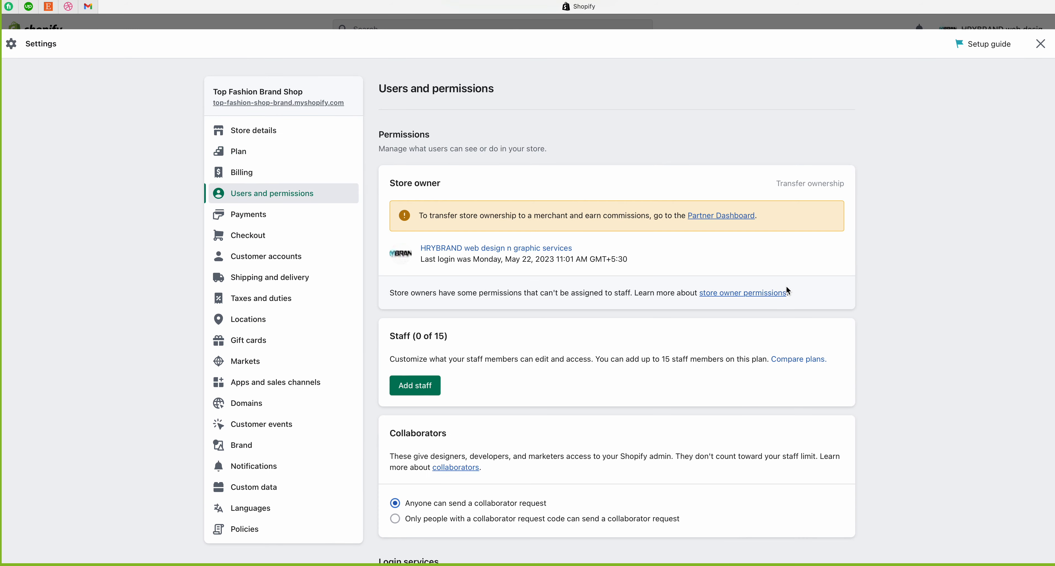
scroll(721, 287, down, 2)
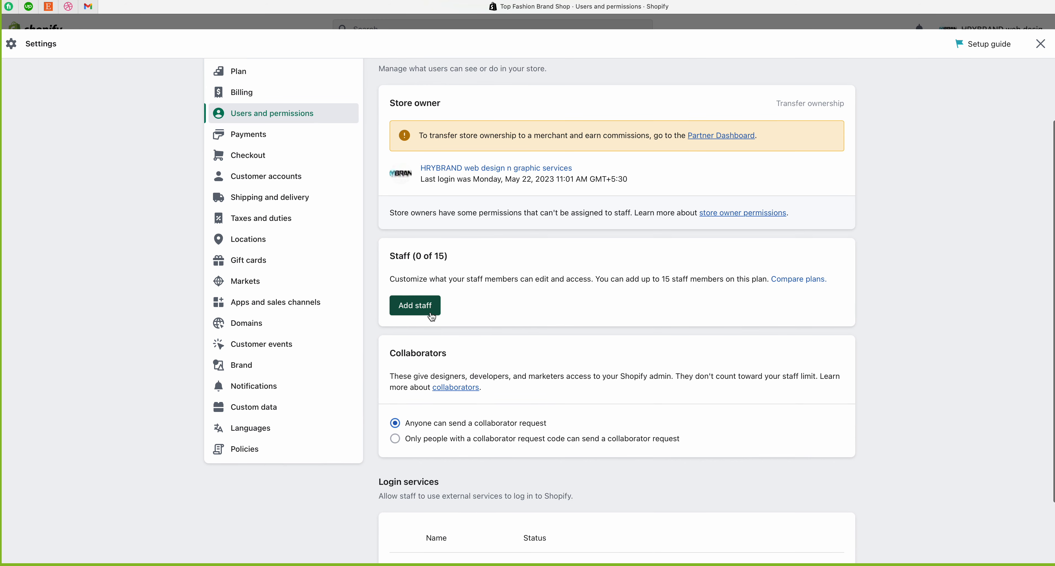
click(427, 311)
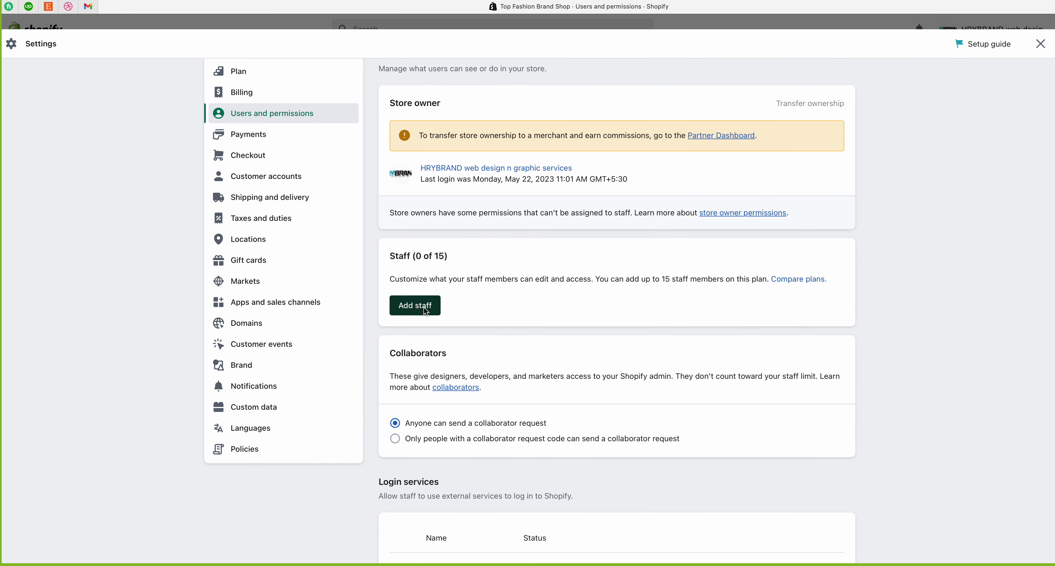
Step: Enter the new staff member's first name, last name and e-mail address
click(438, 209)
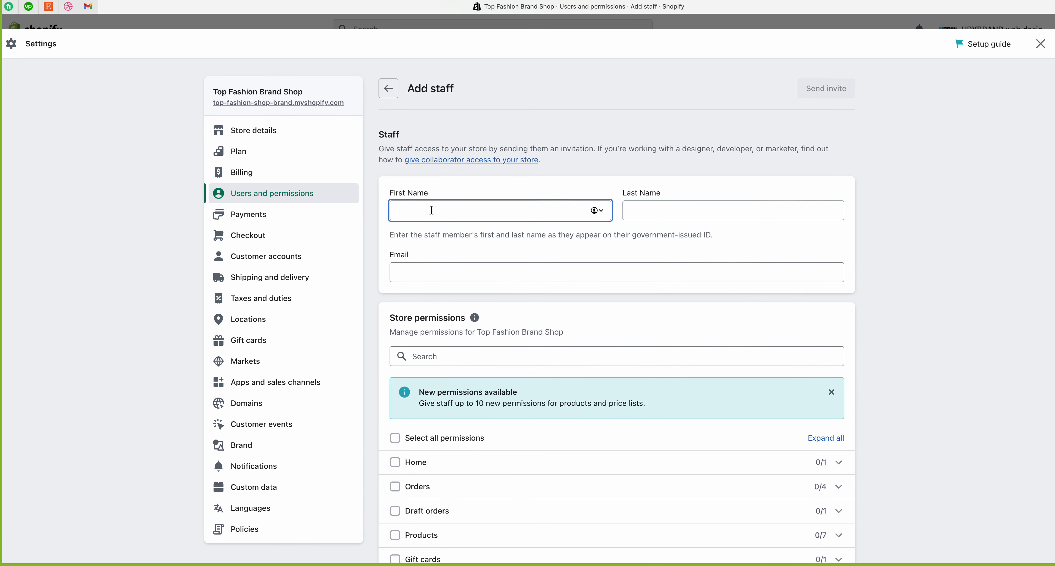
text(XYZ)
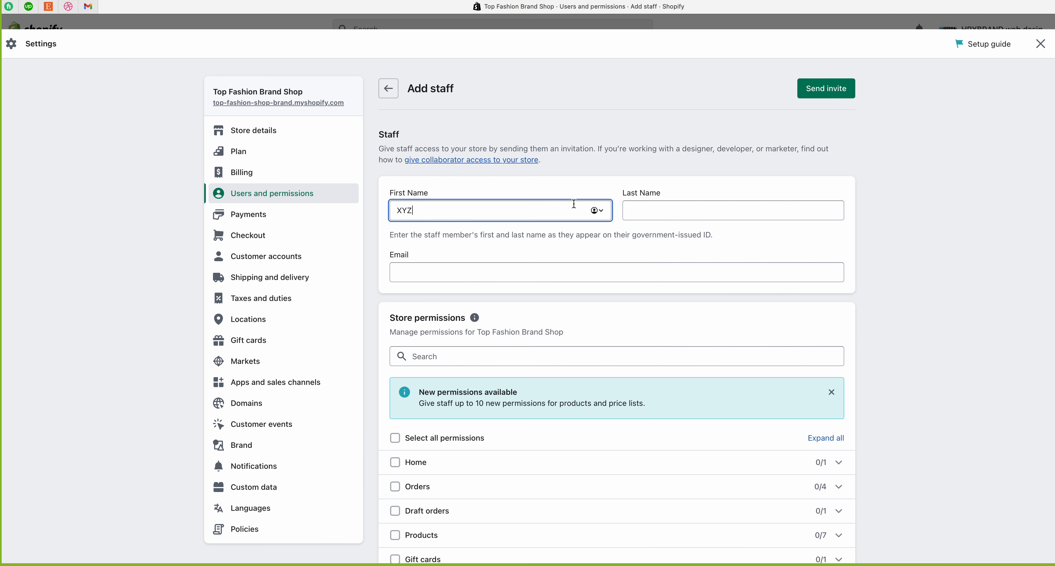
click(640, 215)
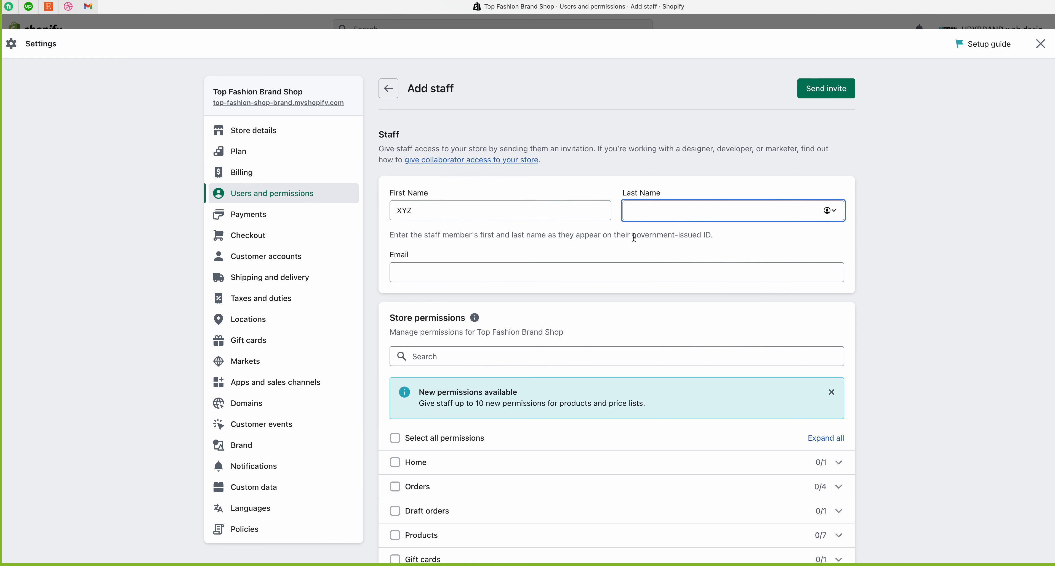
text(ZYX)
click(448, 271)
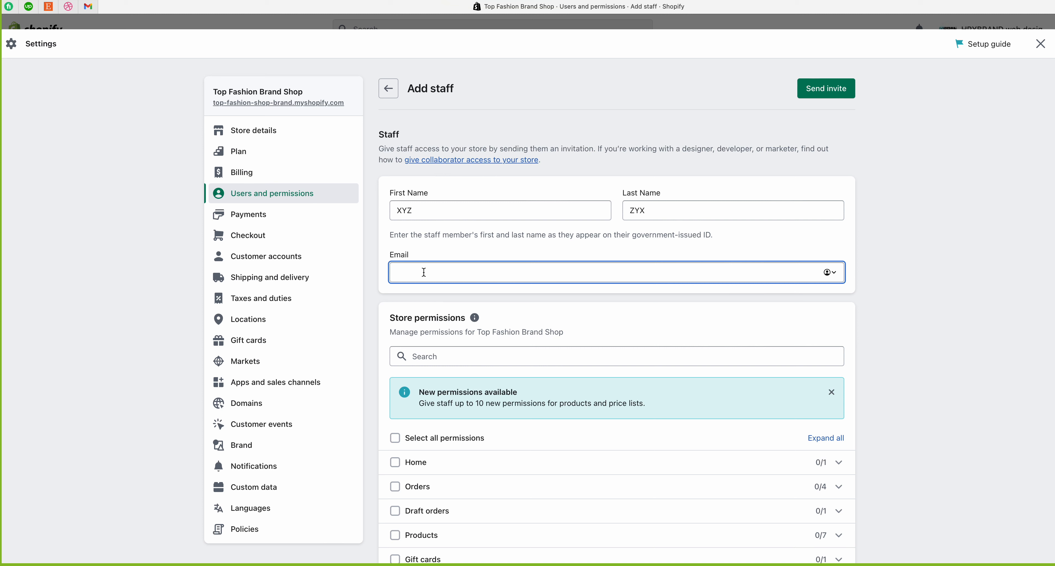
Step: Check the entered e-mail and scroll down to the store permissions list
drag(481, 267, 383, 269)
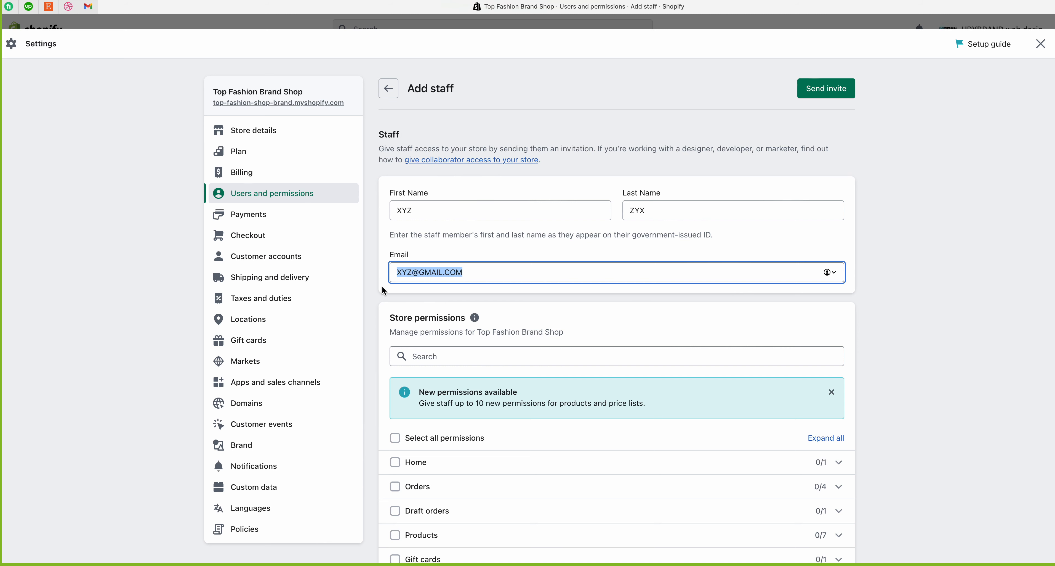
click(382, 325)
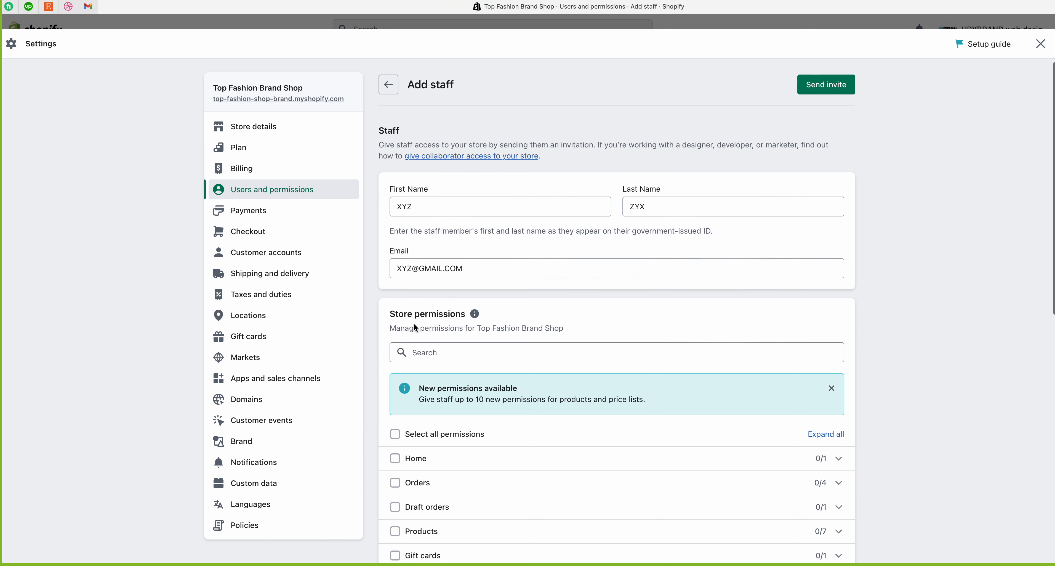
scroll(414, 330, down, 5)
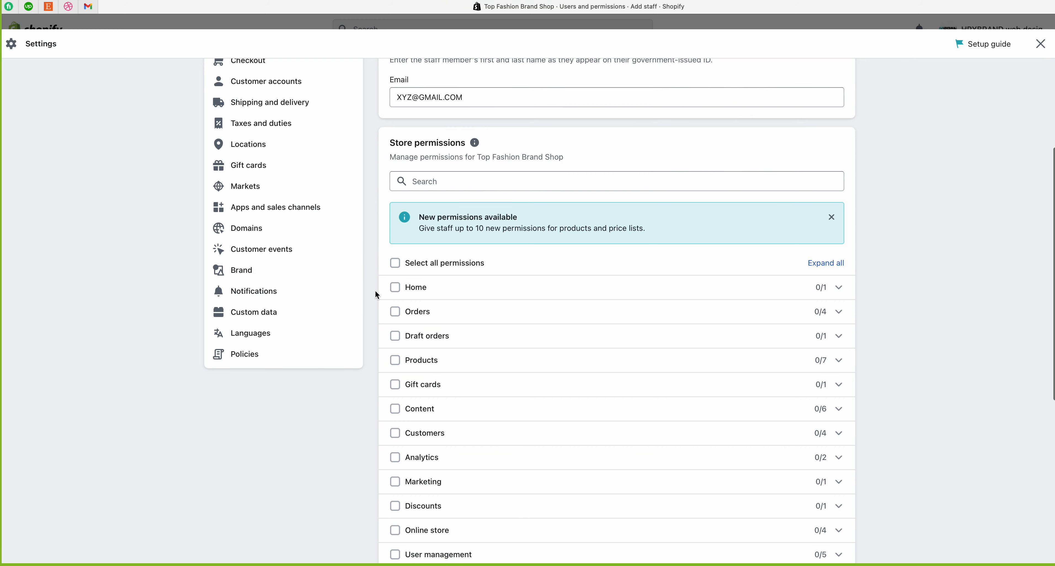
scroll(376, 289, down, 1)
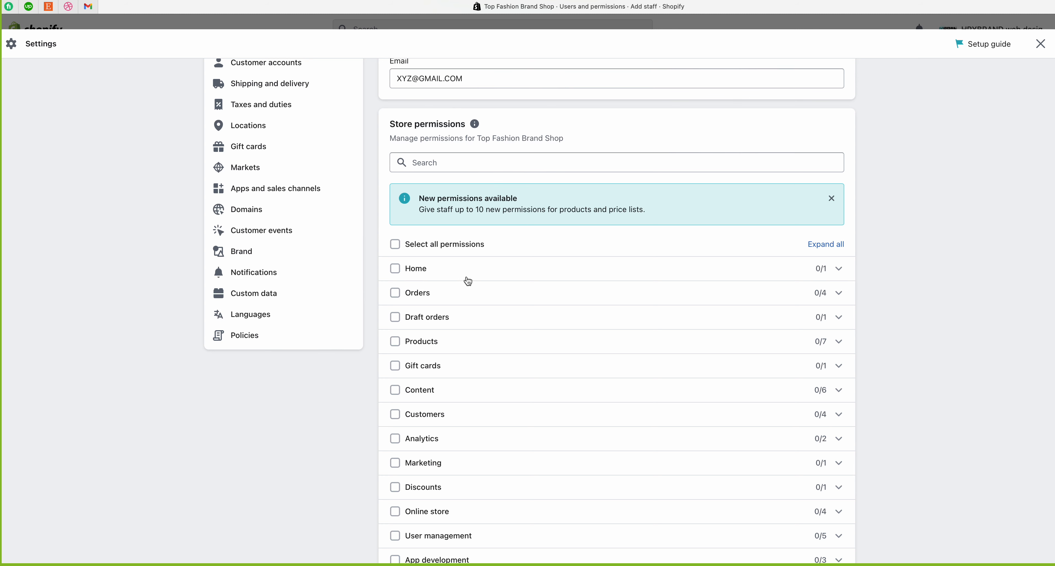
Step: Grant the Home permission, then the Edit orders, Charge vaulted card and Refund orders permissions
click(838, 270)
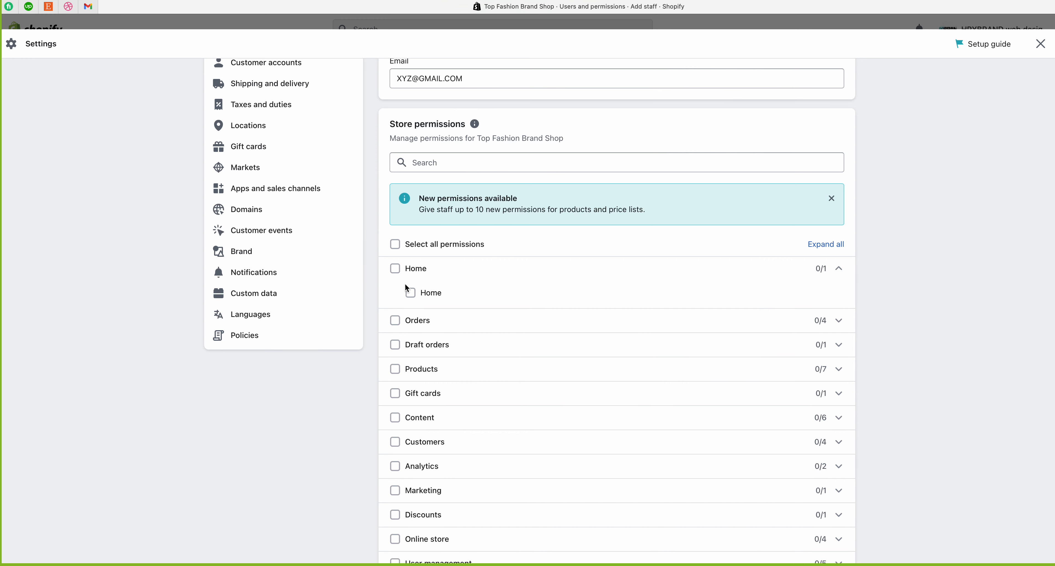
click(395, 269)
click(839, 271)
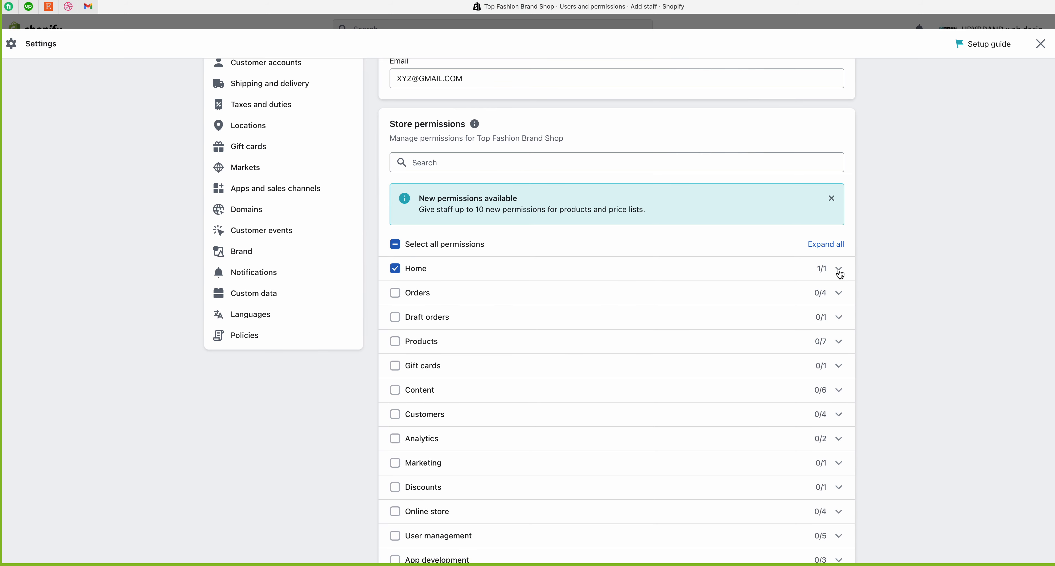
click(839, 294)
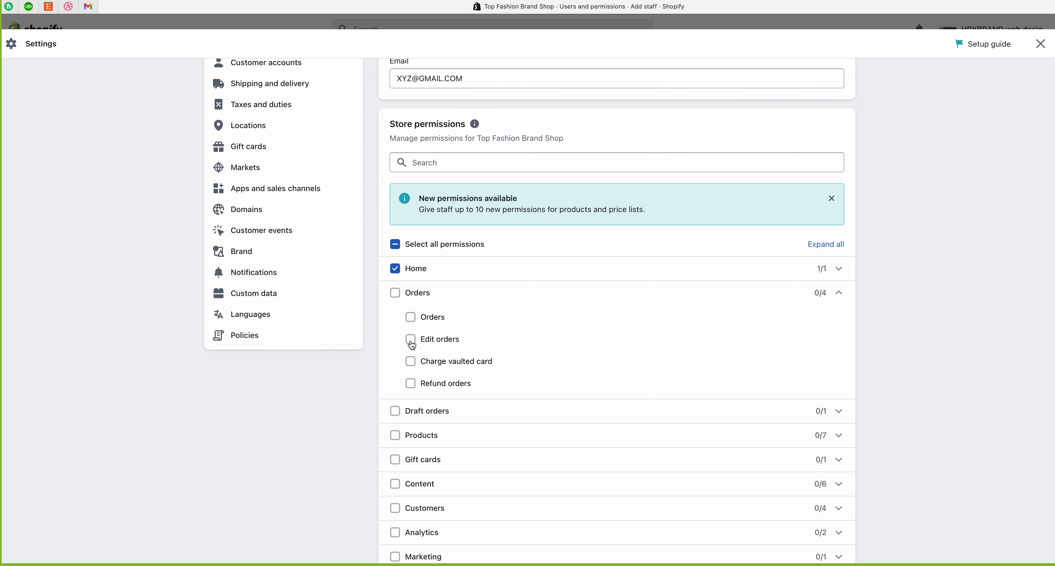
click(410, 339)
click(413, 362)
click(411, 387)
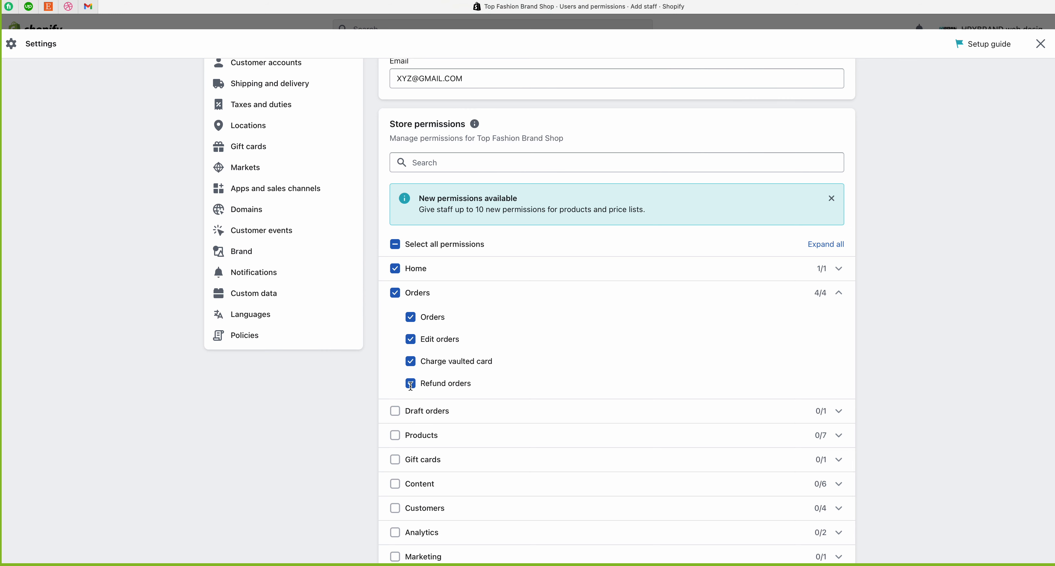
Step: Clear the individual Orders sub-permissions, grant all four Orders permissions at once, then uncheck Home
click(410, 341)
click(411, 362)
click(410, 383)
click(412, 318)
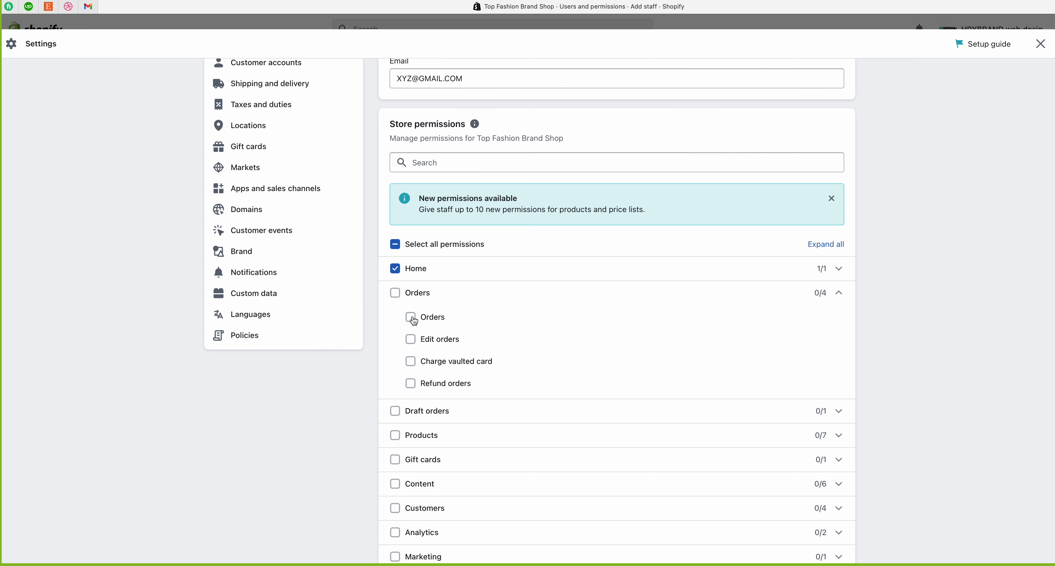
click(396, 294)
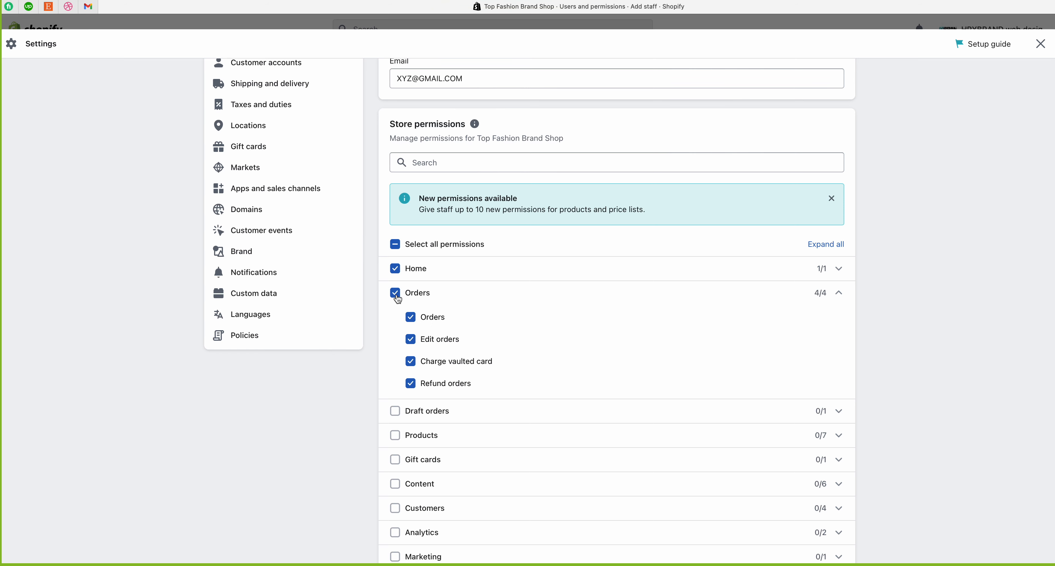
click(840, 294)
click(395, 268)
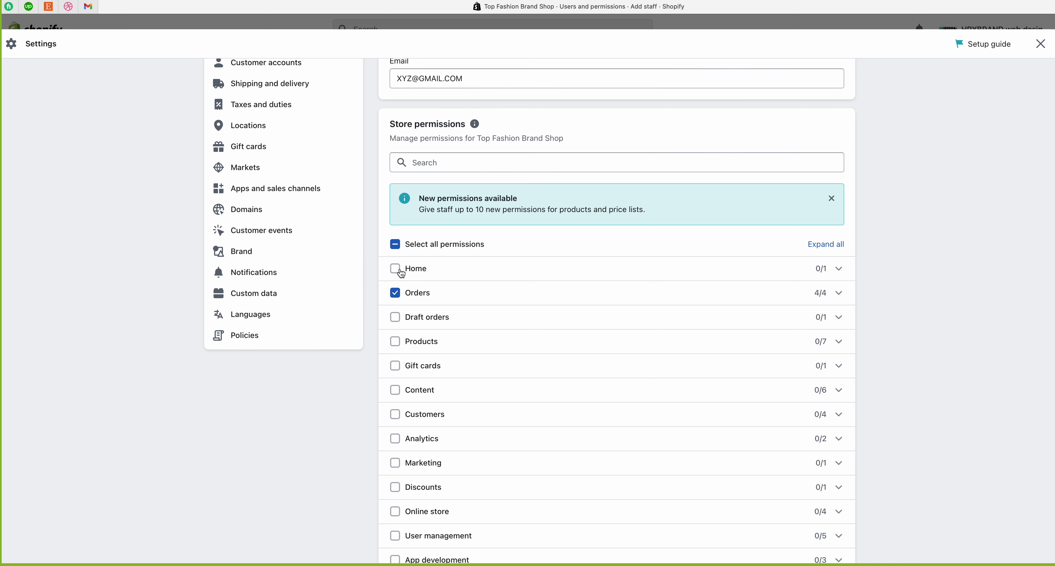
Step: Remove all Orders permissions, and briefly grant then remove the Products and Marketing permissions
click(395, 295)
click(839, 341)
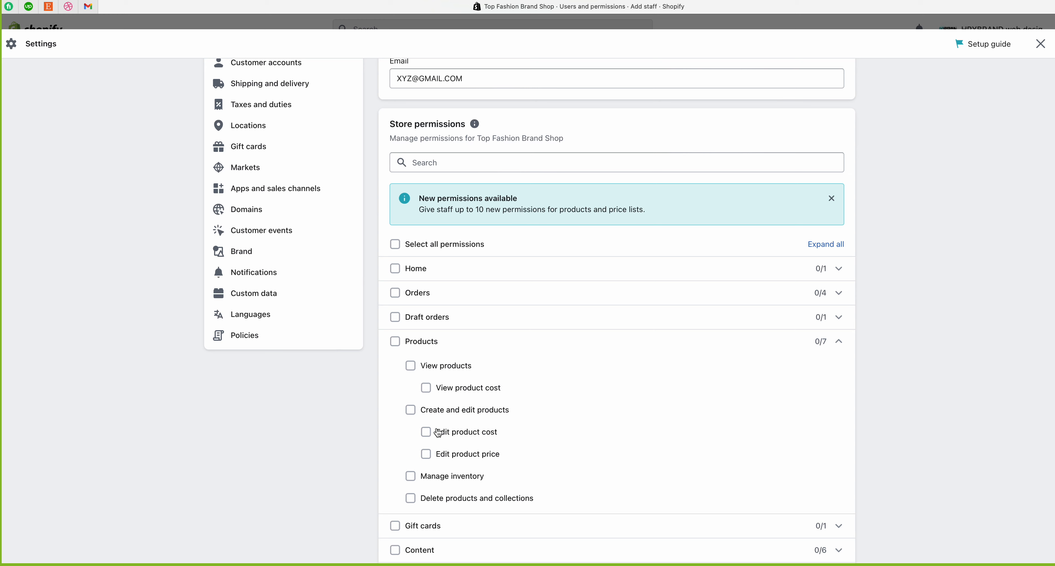
click(395, 343)
click(396, 345)
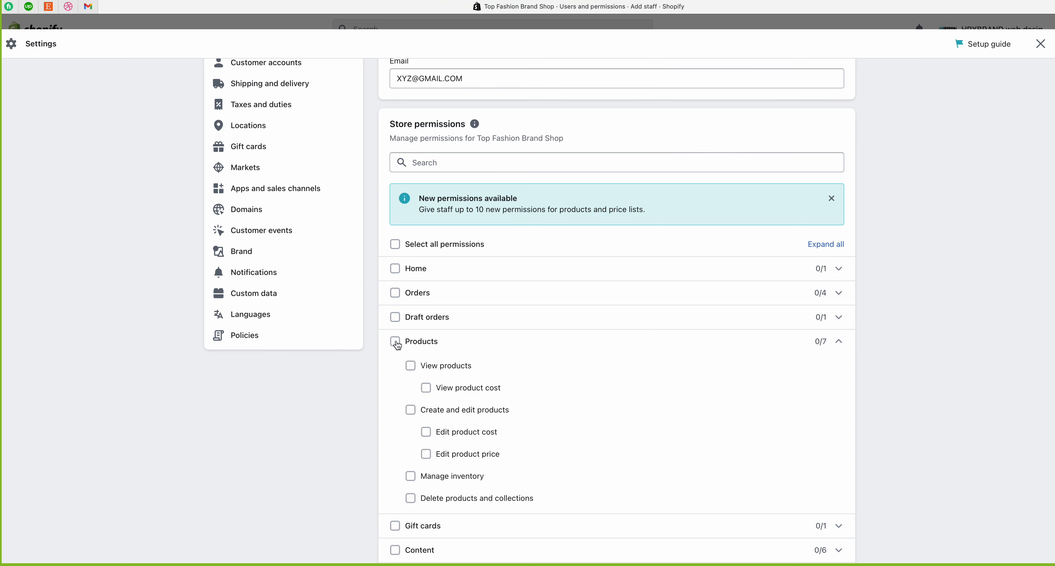
click(839, 341)
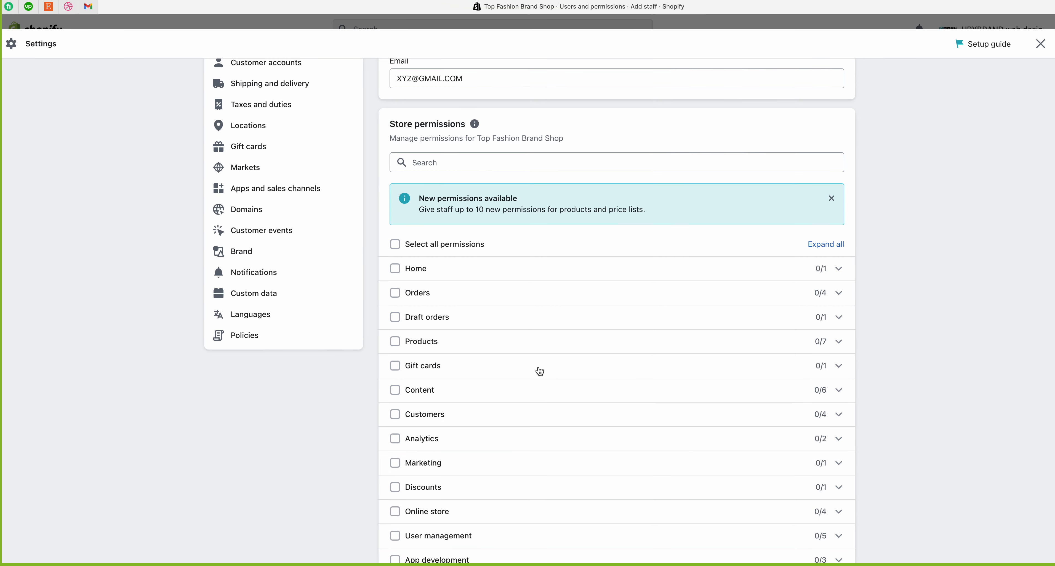
scroll(462, 384, down, 3)
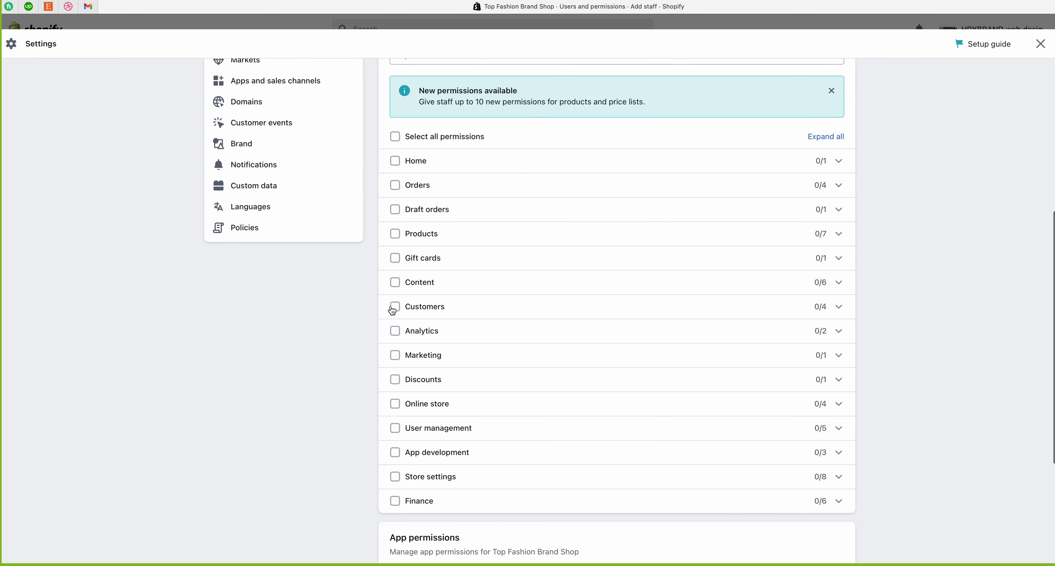
click(395, 357)
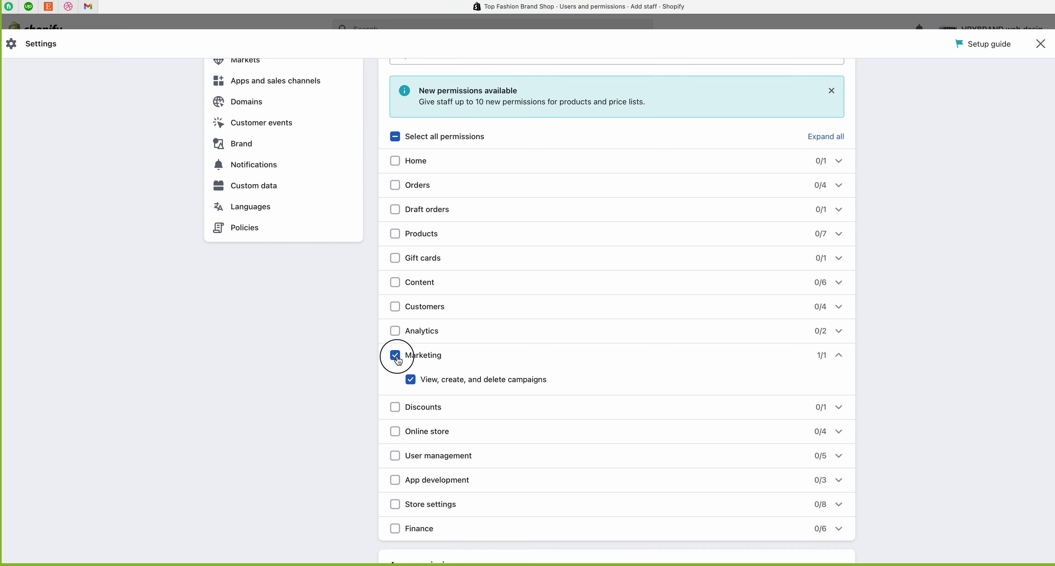
click(395, 355)
Step: Grant all four Online store permissions, after briefly removing Edit code and Navigation
click(396, 431)
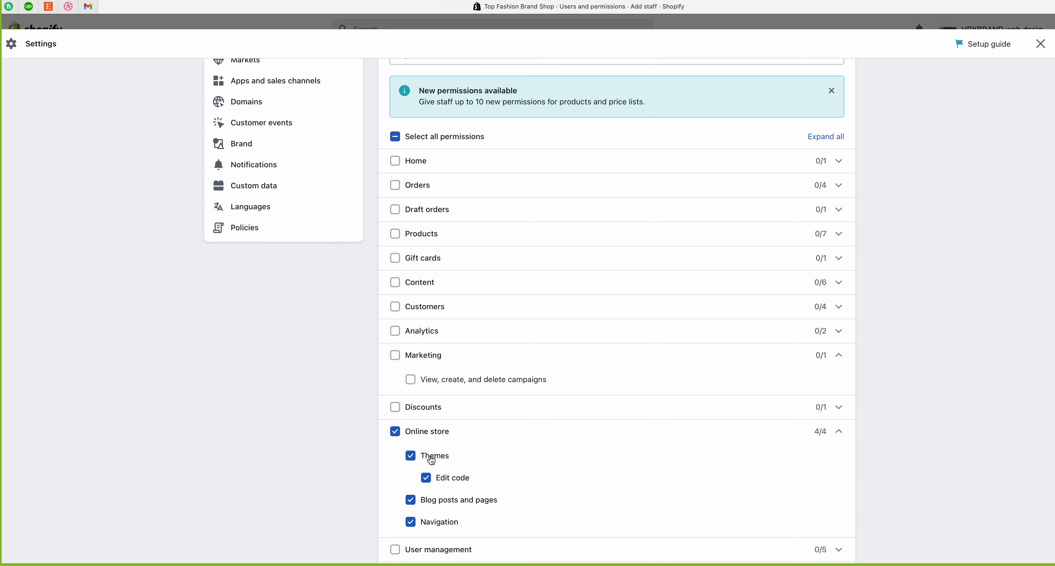
click(426, 478)
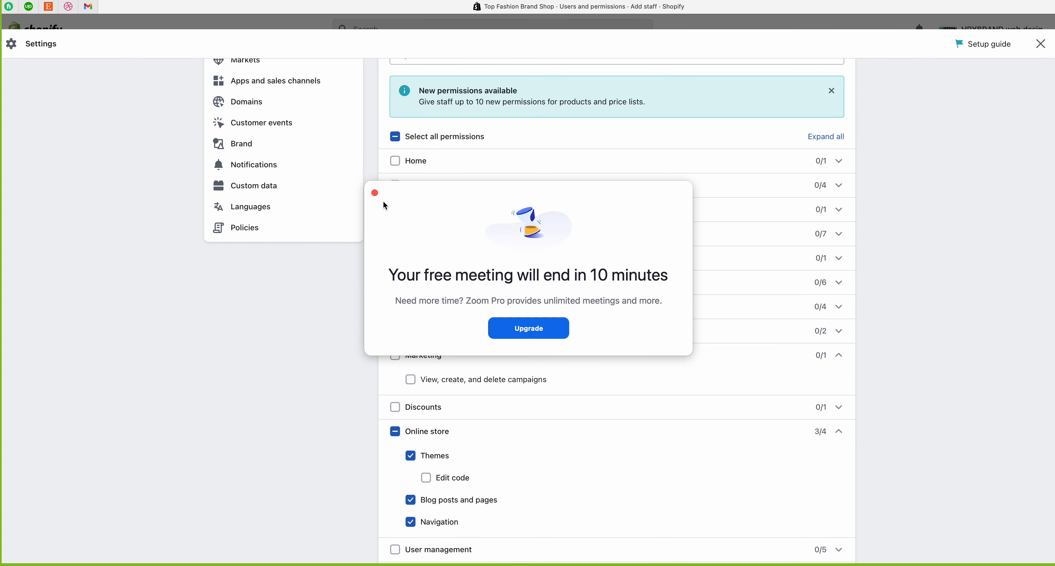
click(375, 193)
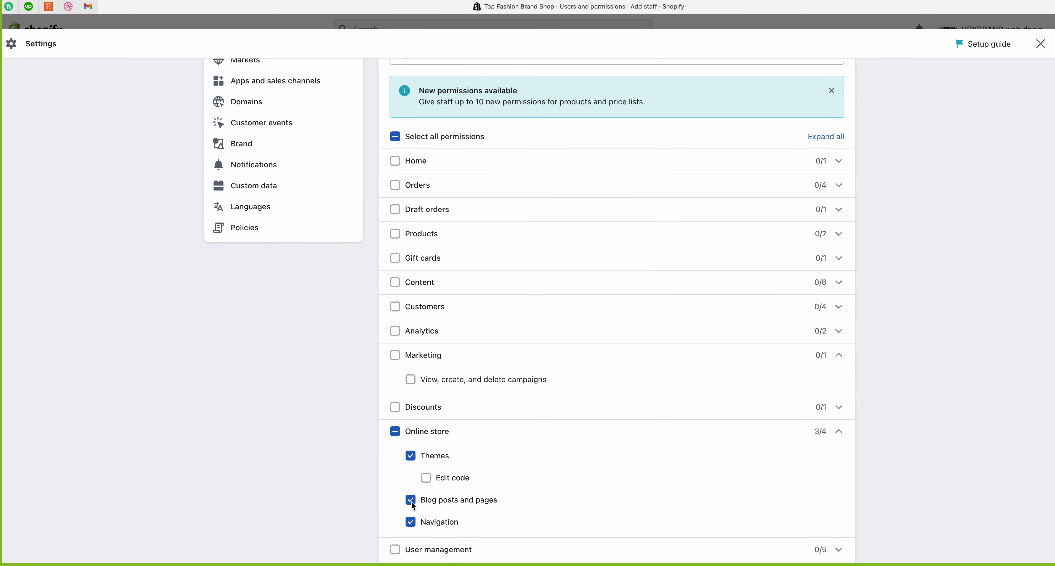
click(410, 522)
click(395, 431)
click(838, 432)
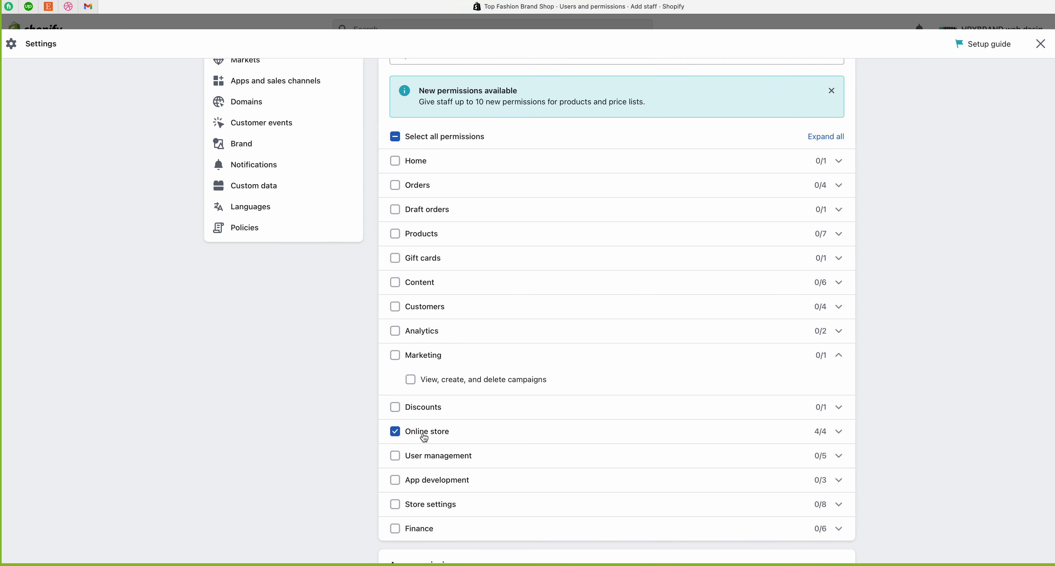
scroll(424, 438, up, 3)
scroll(425, 438, down, 6)
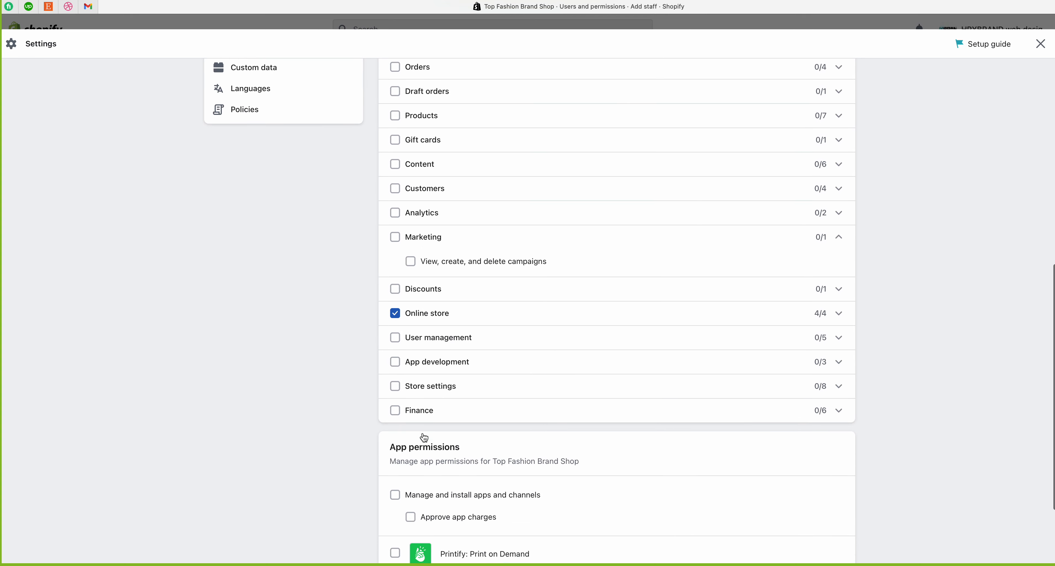
scroll(425, 438, down, 1)
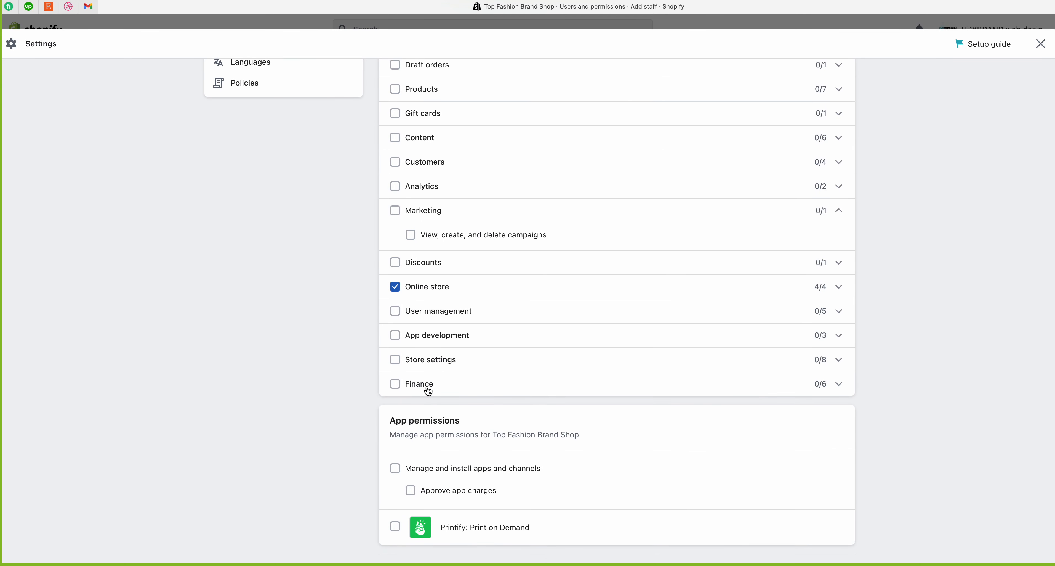
scroll(414, 426, down, 1)
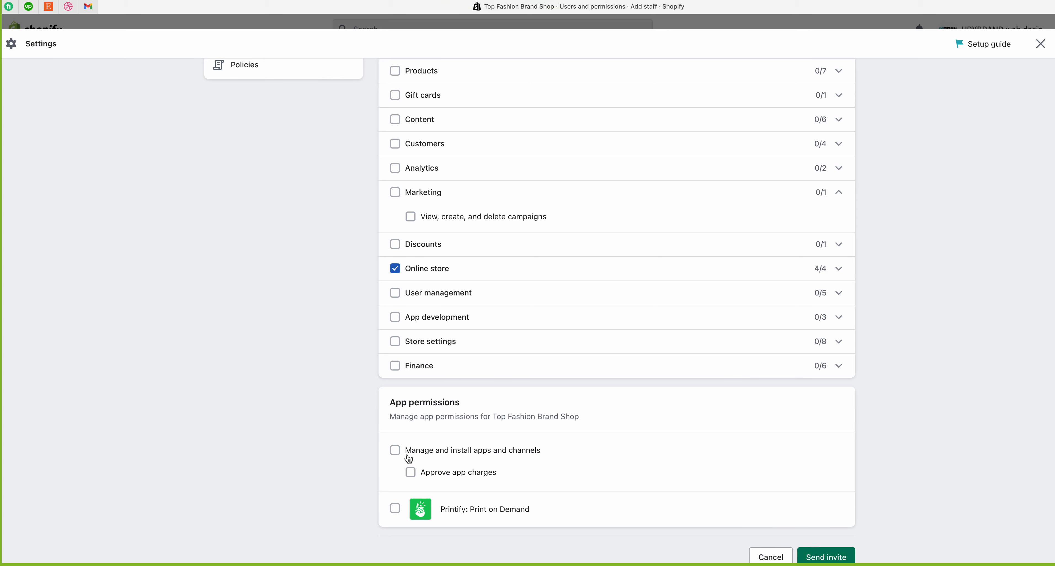
click(395, 451)
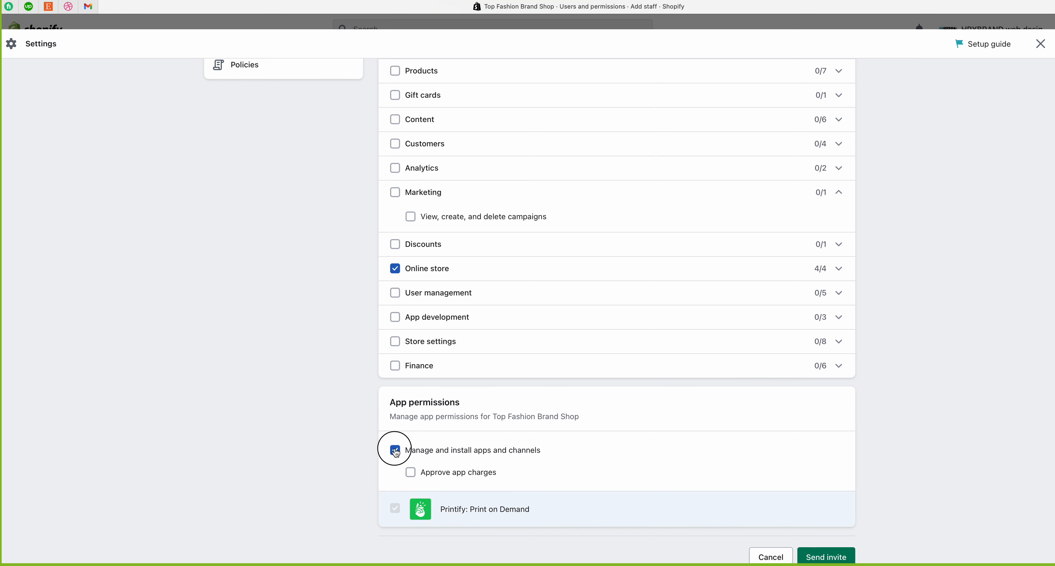
click(396, 451)
click(396, 513)
click(395, 511)
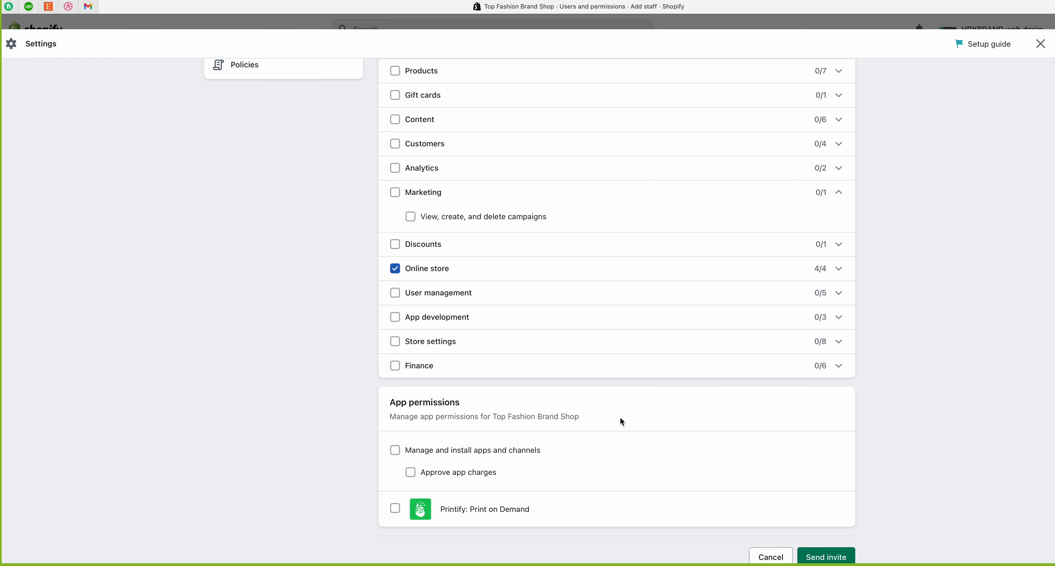
scroll(580, 379, up, 10)
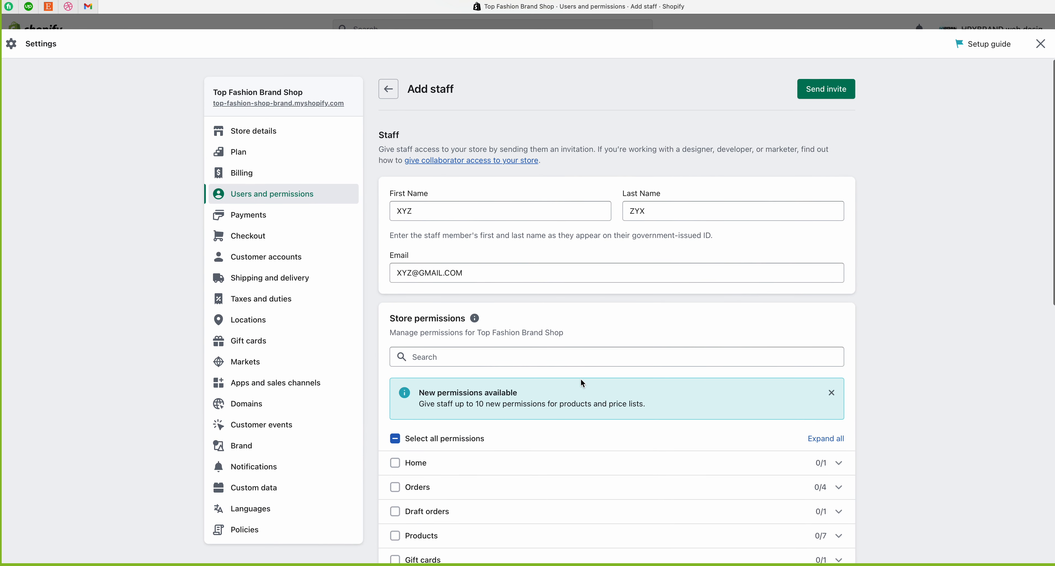
scroll(802, 422, down, 10)
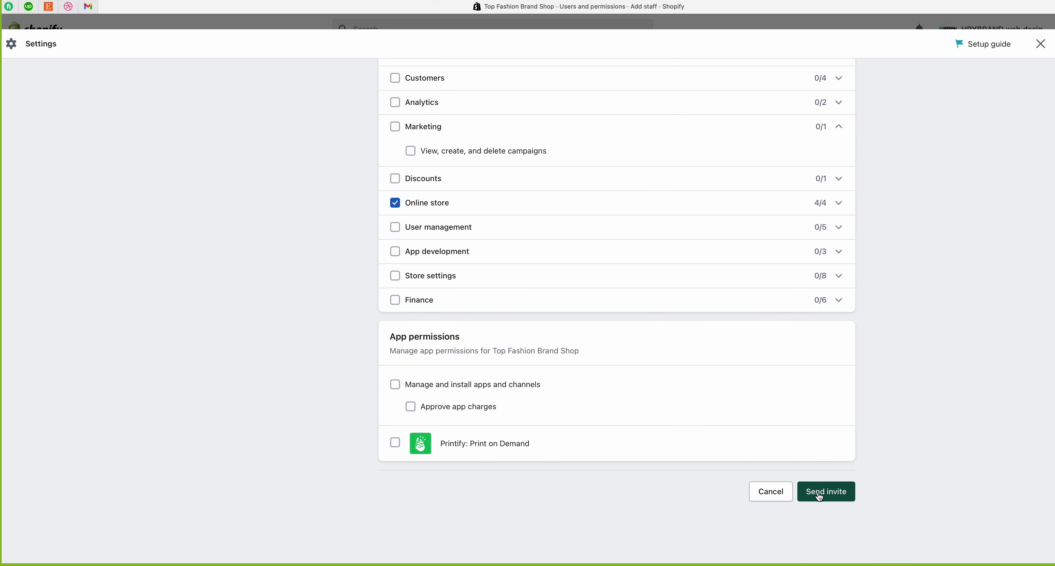
scroll(820, 496, up, 10)
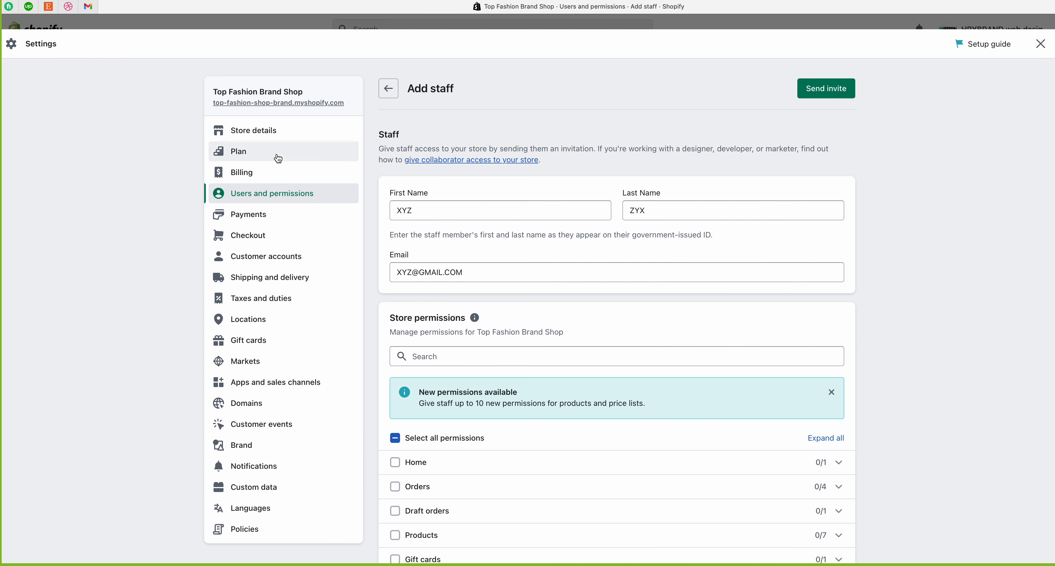
drag(208, 96, 310, 96)
click(309, 96)
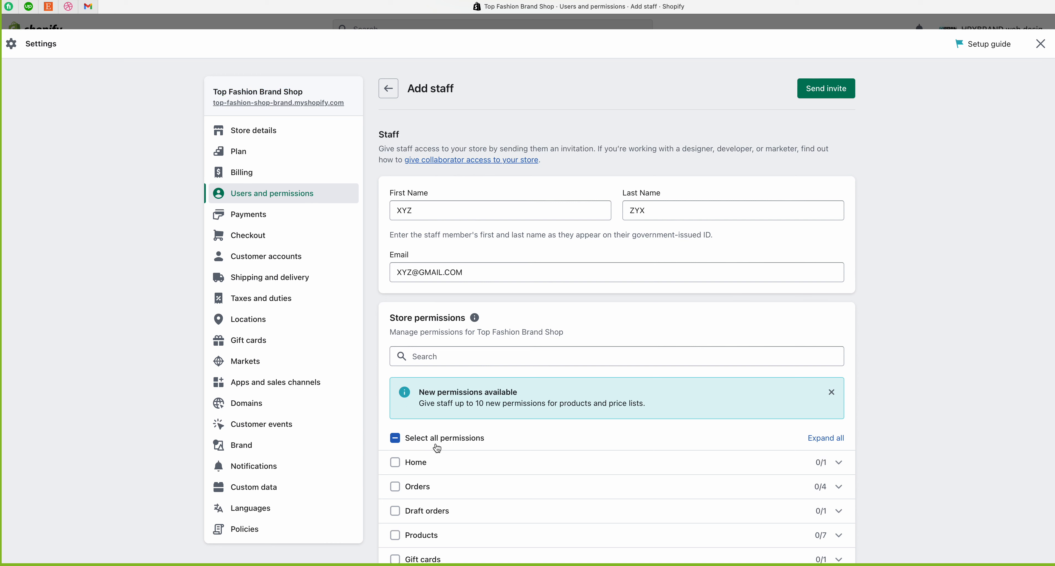
scroll(437, 444, down, 2)
scroll(437, 444, up, 2)
Step: Leave the unsent Add staff form and return to Settings > Users and permissions
click(1040, 43)
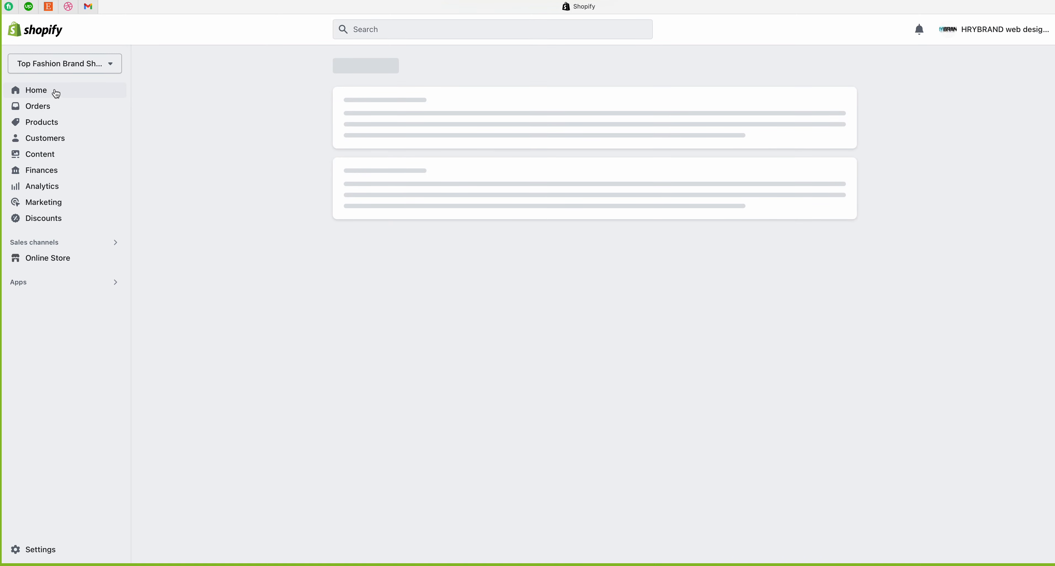
click(67, 65)
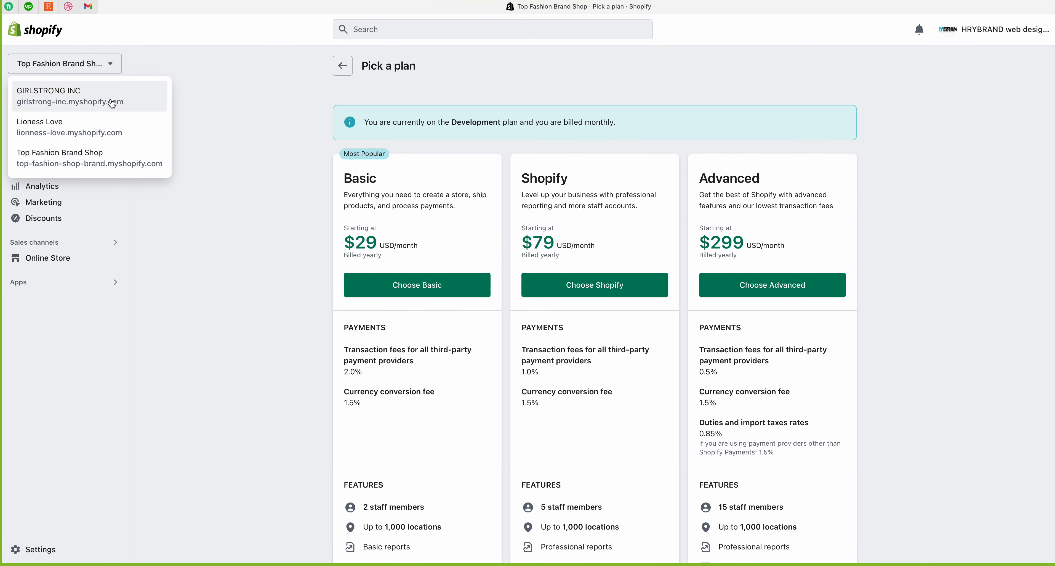
click(158, 57)
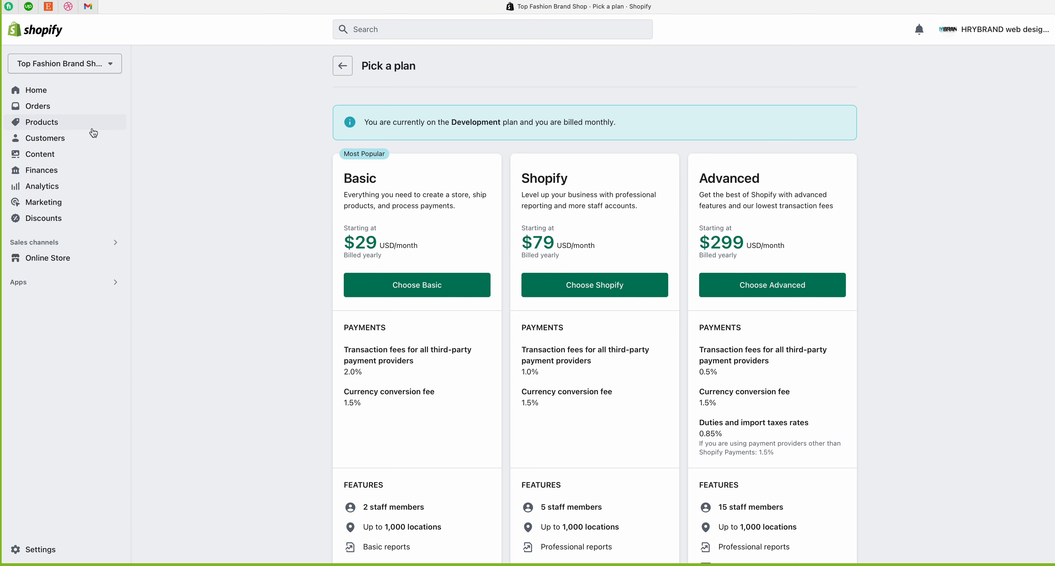
click(30, 552)
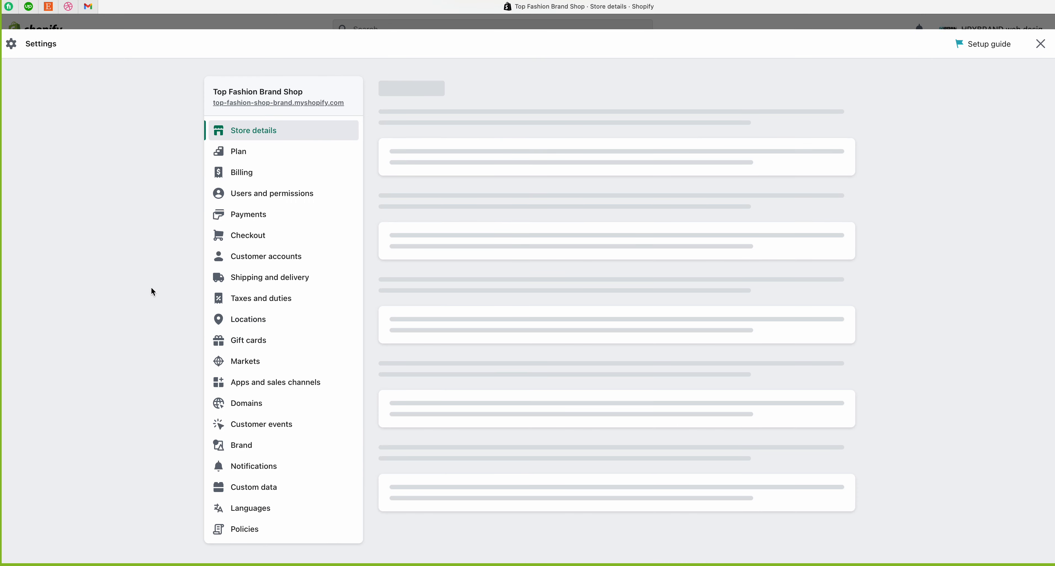
click(280, 200)
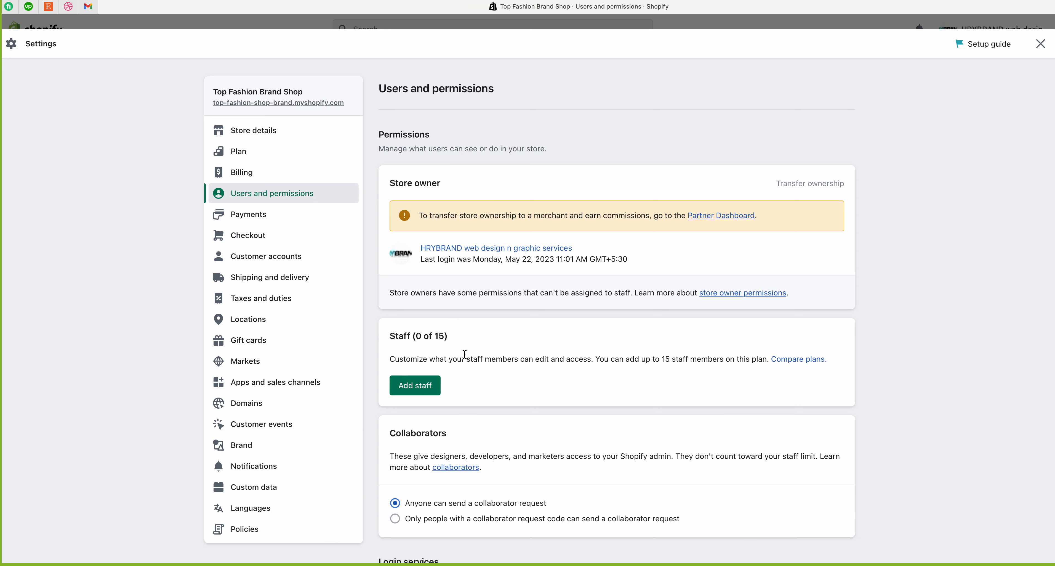
Step: Scroll to the Collaborators section and highlight its heading and description
scroll(464, 354, down, 4)
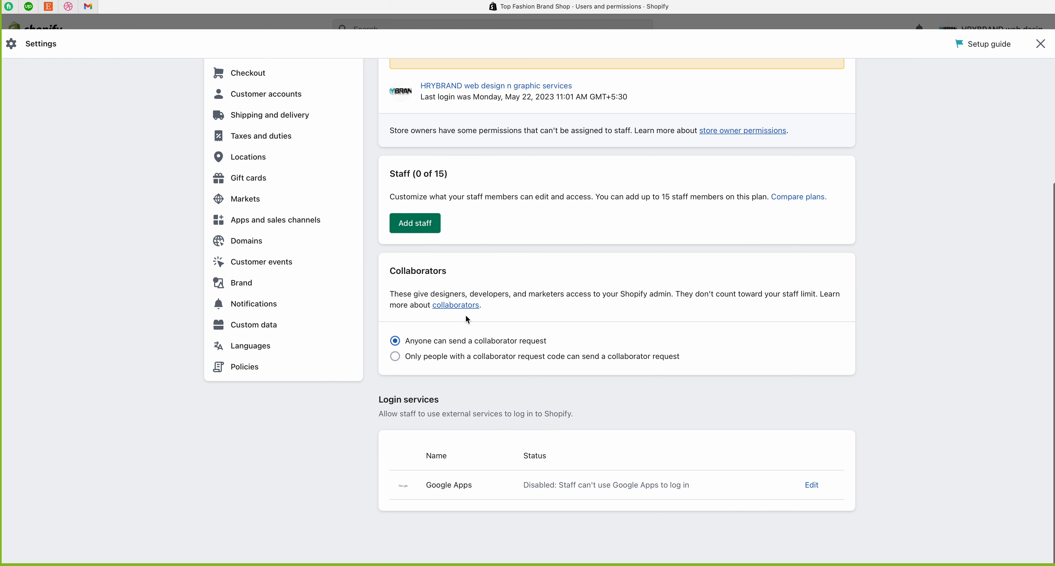
drag(388, 270, 490, 265)
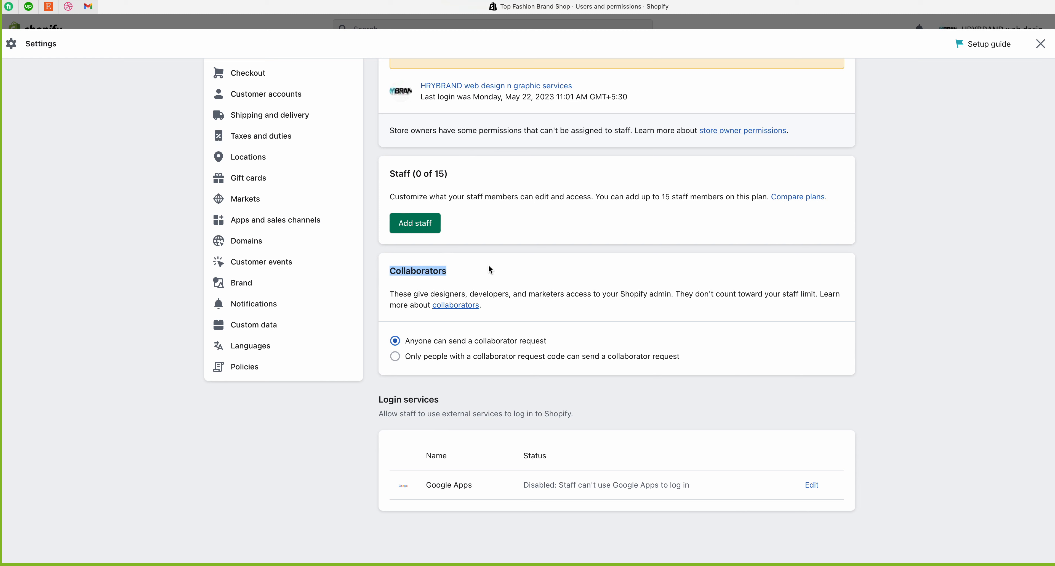
click(396, 295)
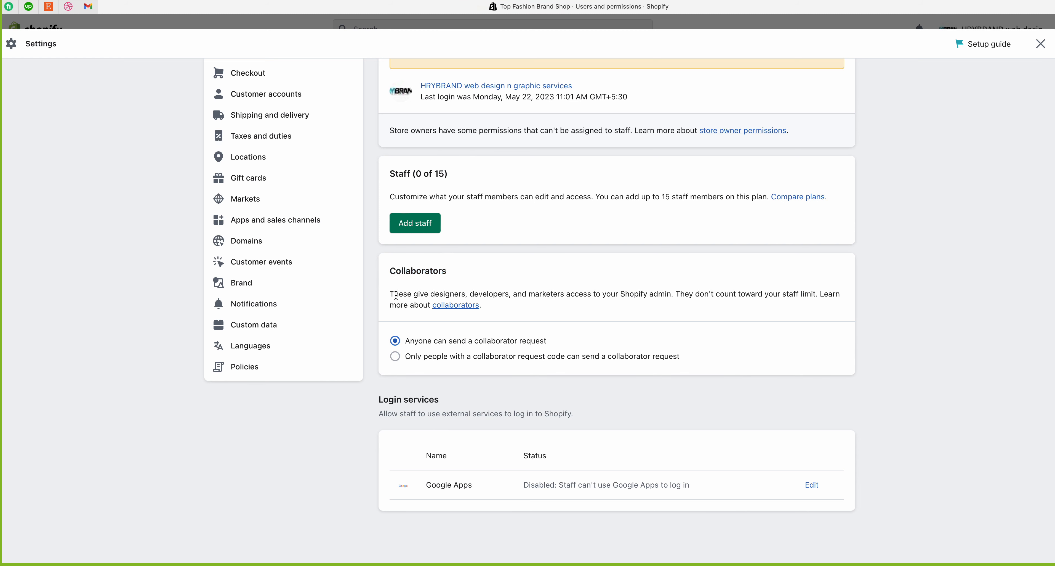
drag(390, 292, 676, 298)
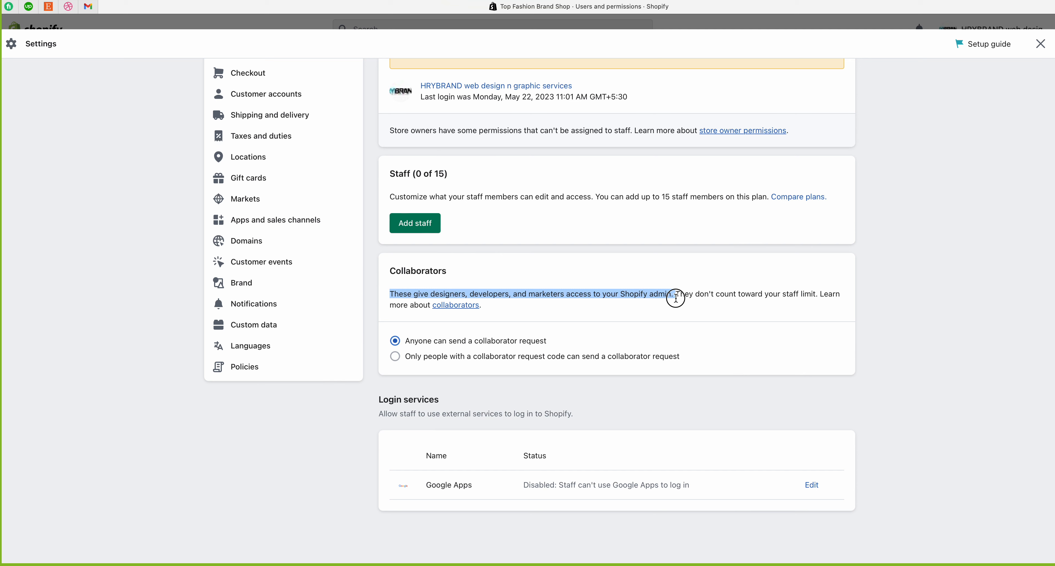
drag(676, 298, 498, 311)
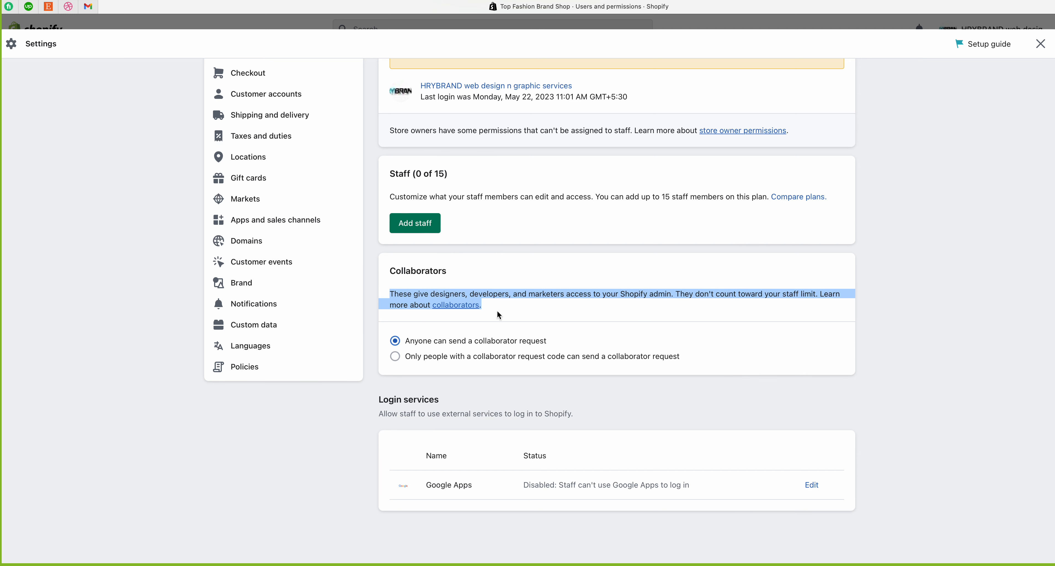
click(451, 349)
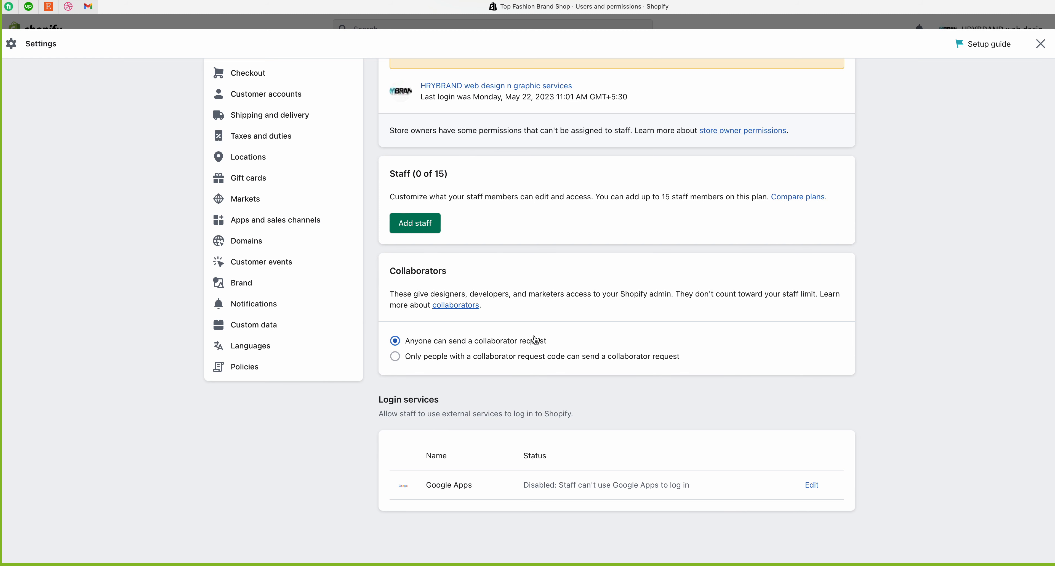
click(396, 358)
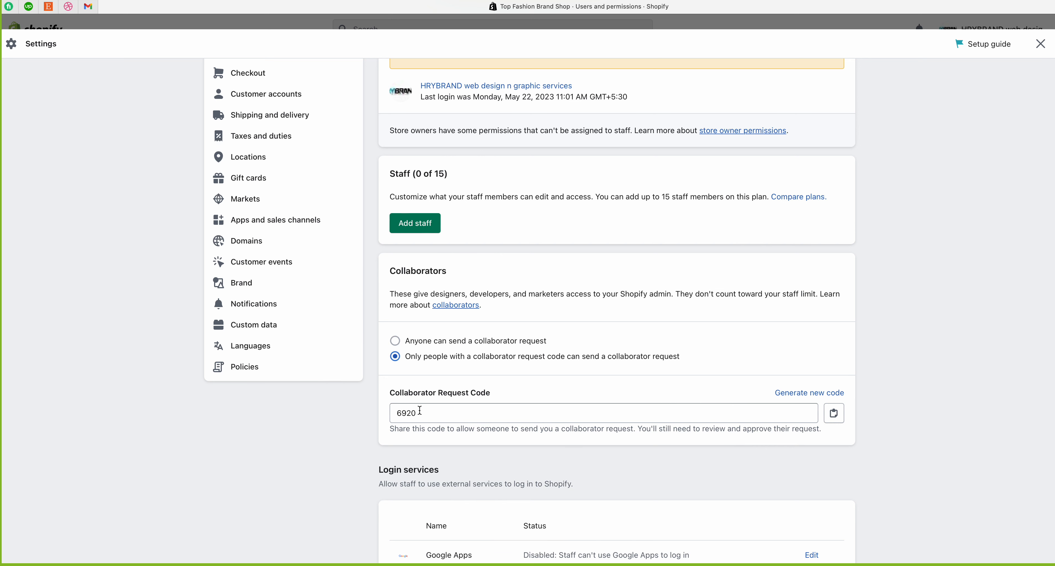
drag(420, 410, 363, 408)
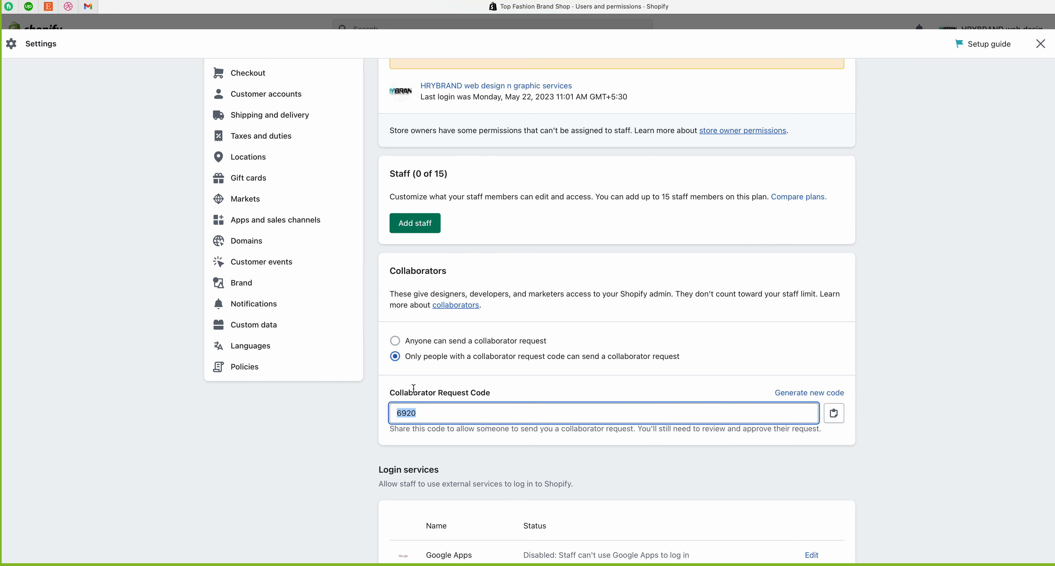
click(421, 344)
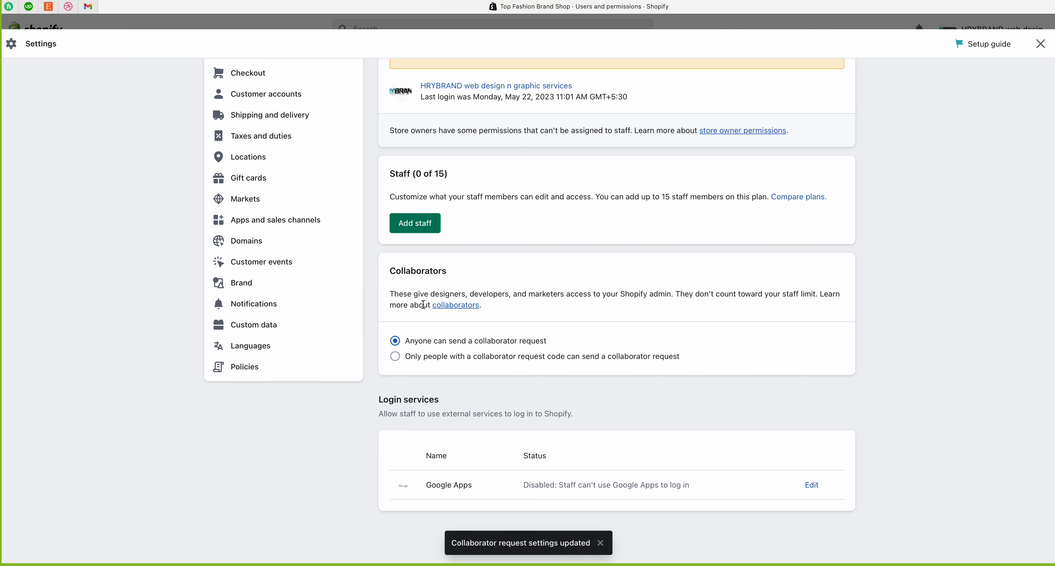
drag(484, 307, 431, 310)
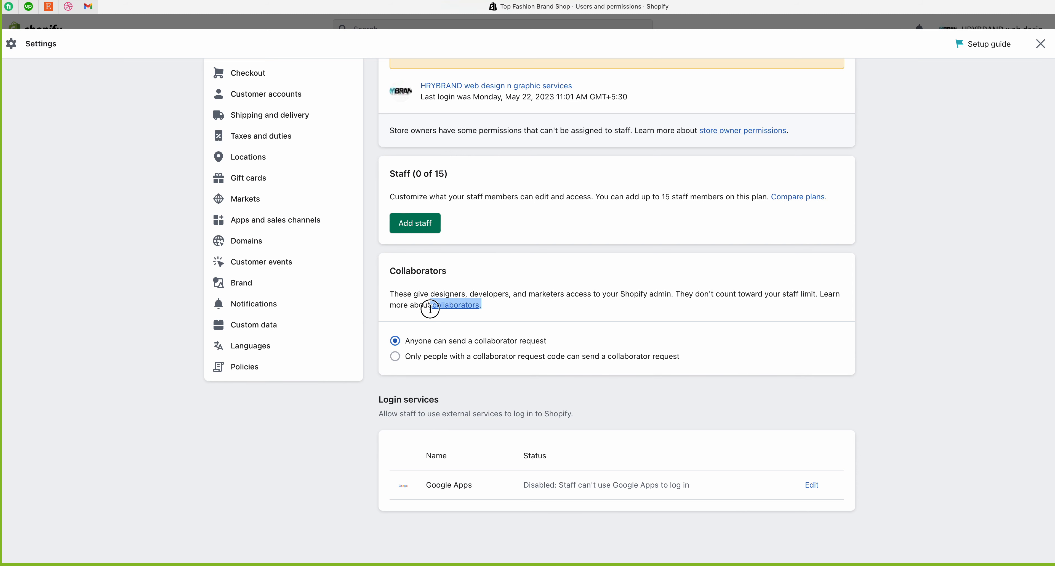
click(498, 307)
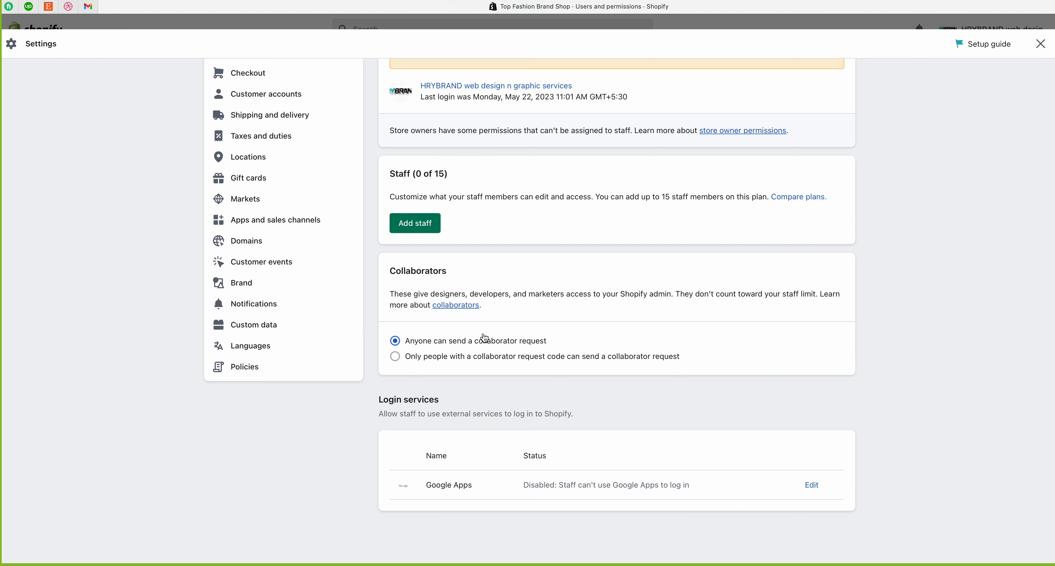
drag(380, 403, 449, 400)
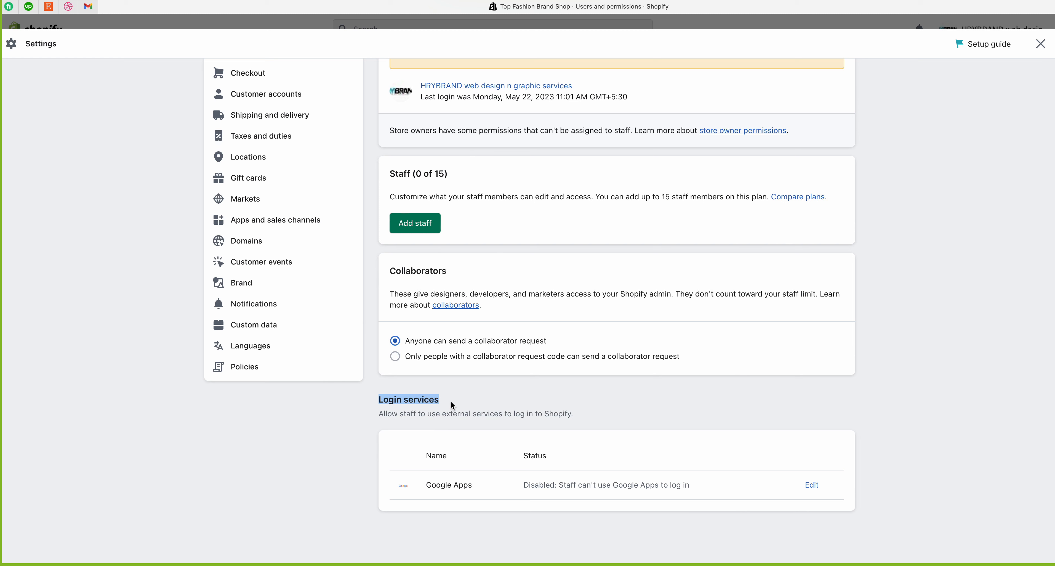
click(453, 405)
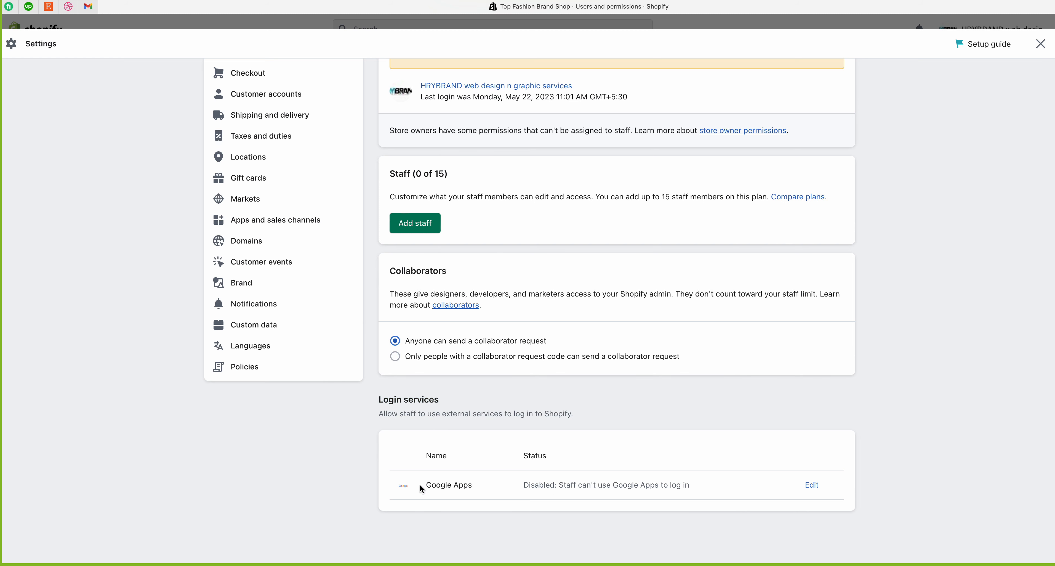
drag(426, 491, 749, 490)
click(579, 439)
drag(378, 419, 617, 418)
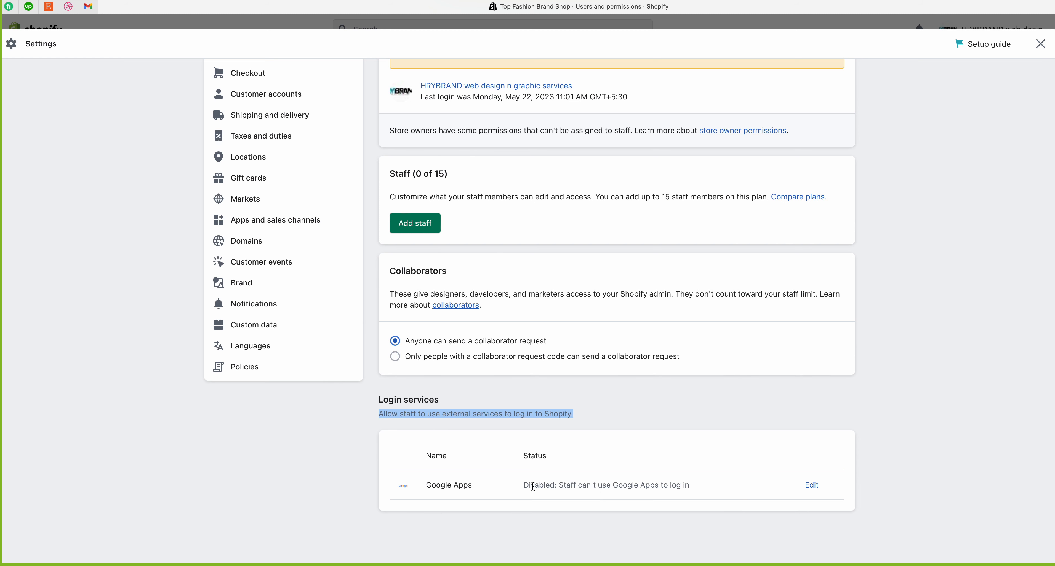
click(521, 486)
drag(483, 486, 395, 486)
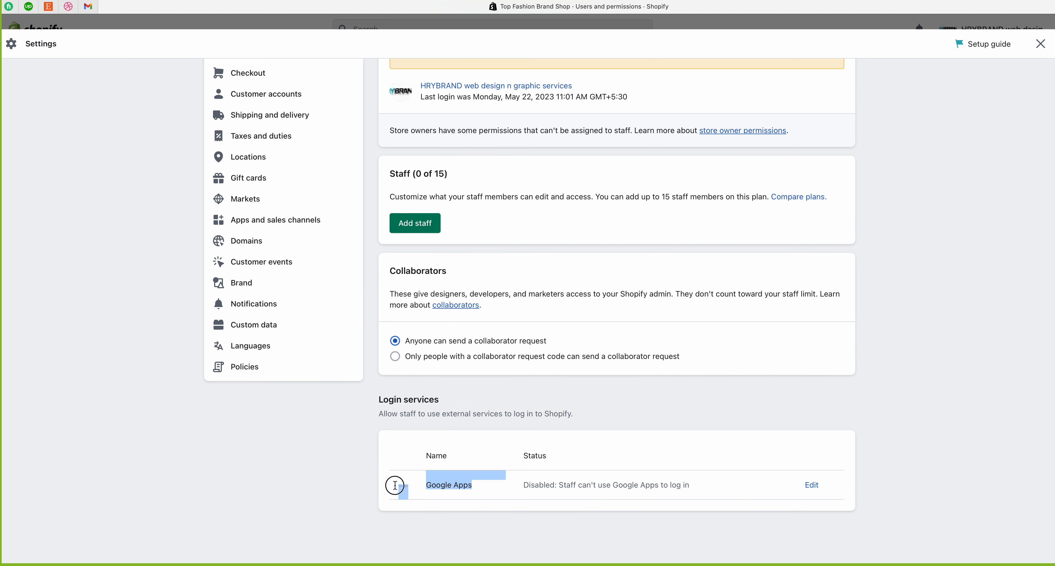
click(459, 487)
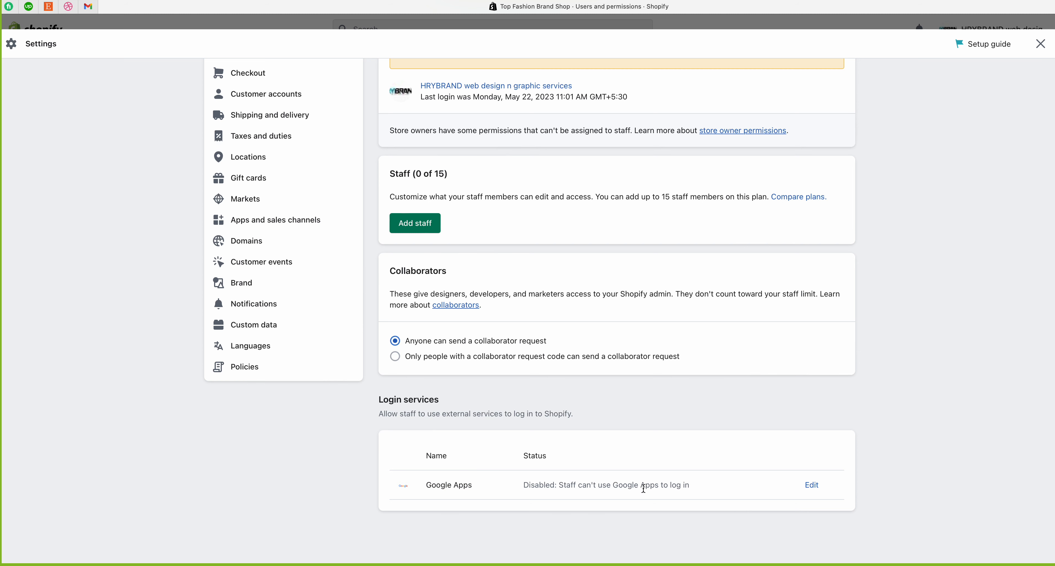
scroll(643, 488, up, 5)
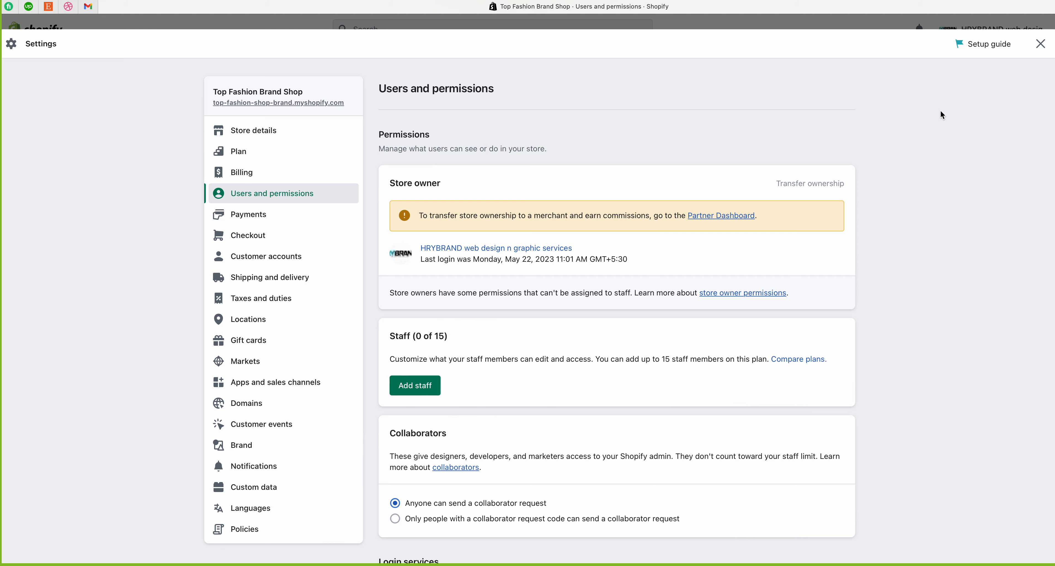
click(1042, 44)
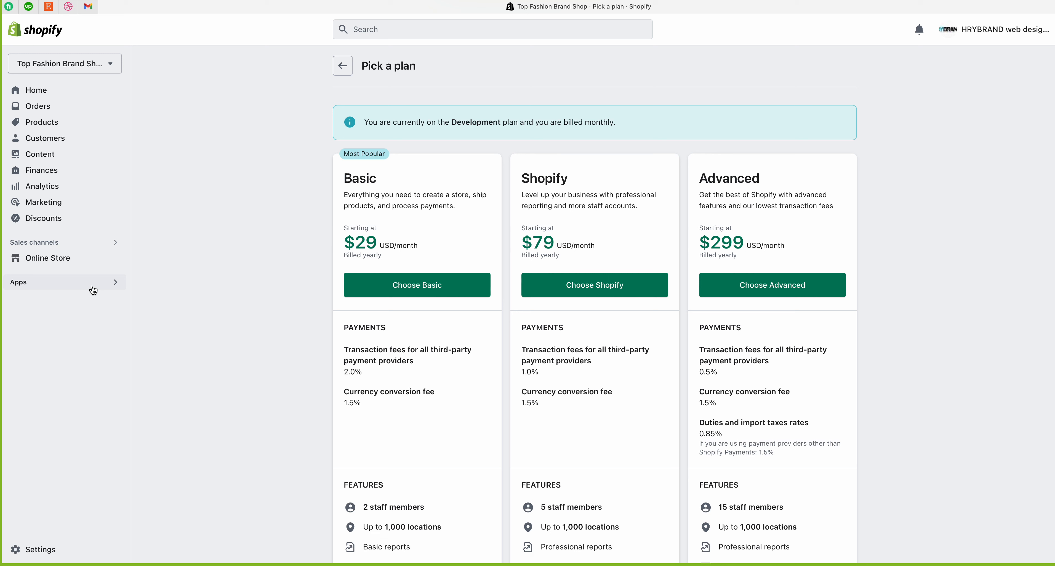
click(31, 549)
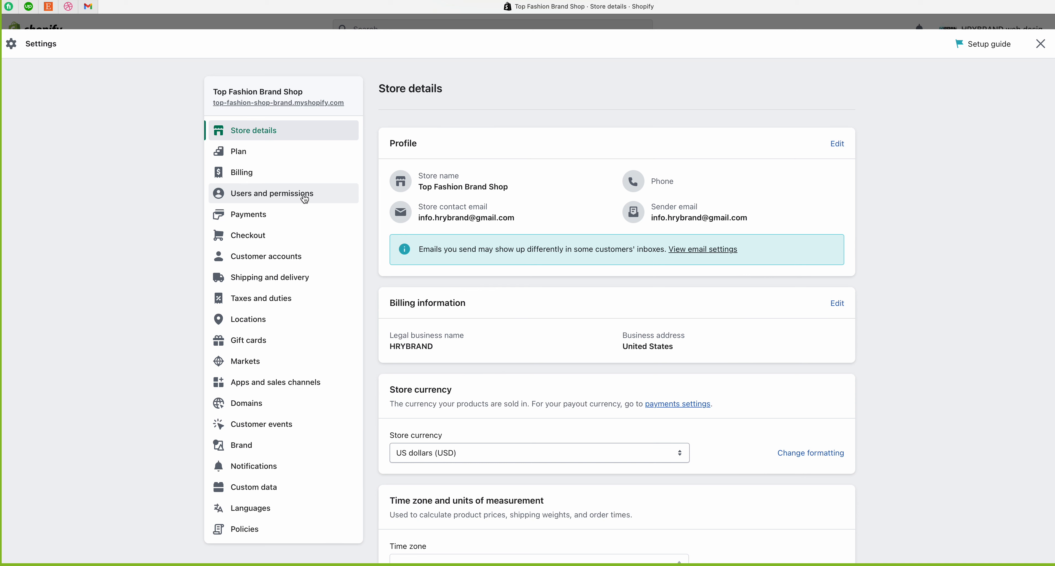
click(261, 202)
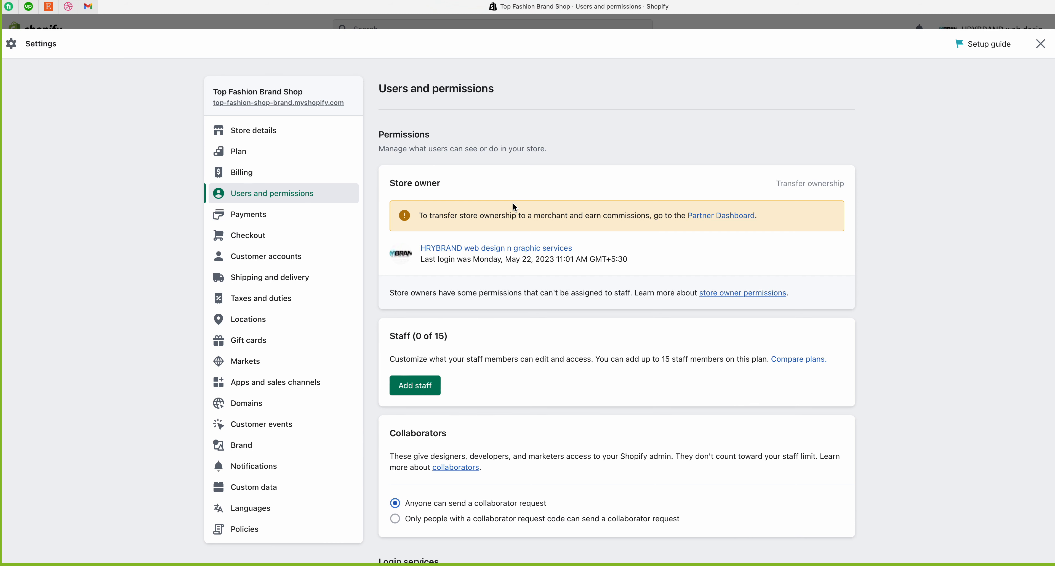
scroll(513, 209, down, 4)
scroll(529, 232, up, 4)
Step: Start a new staff member and grant all Online store and App development permissions
click(415, 385)
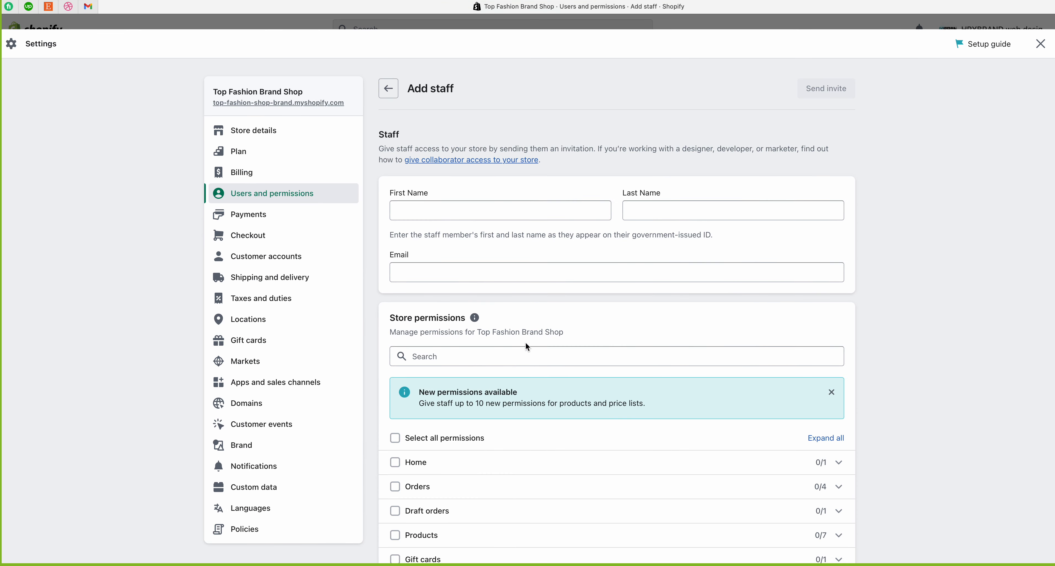
scroll(526, 342, down, 5)
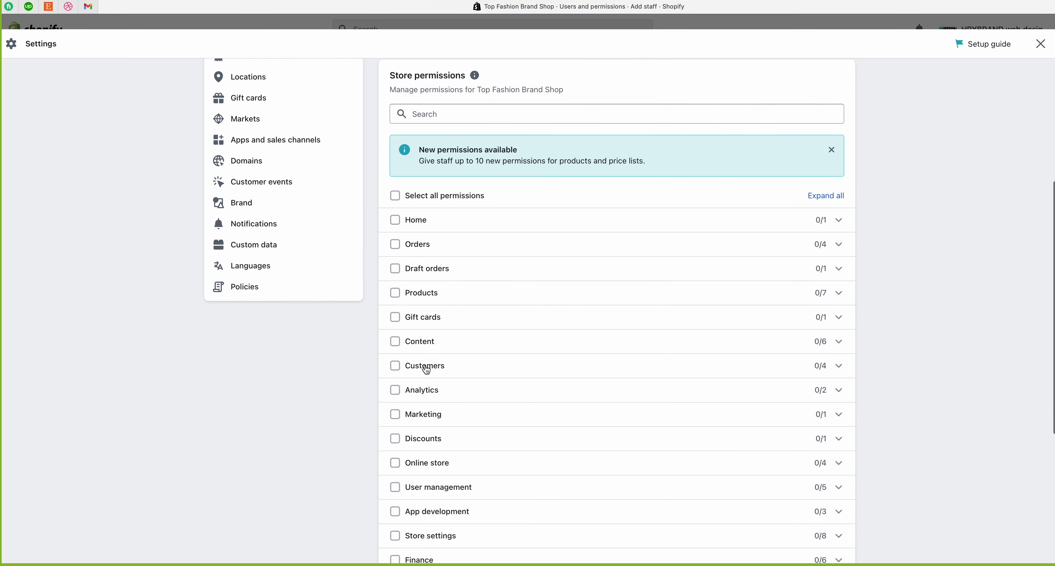
scroll(414, 537, down, 2)
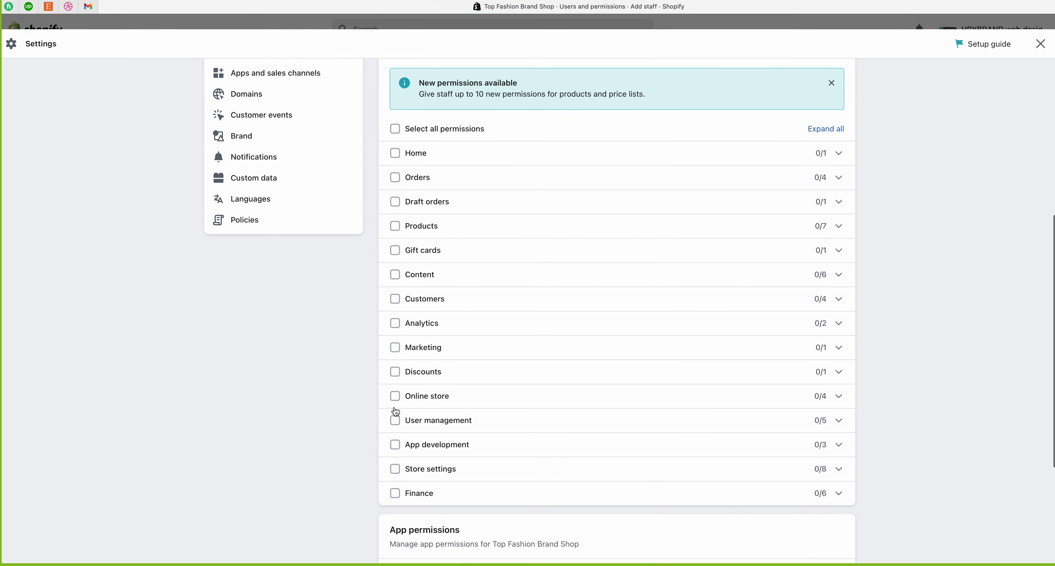
click(395, 396)
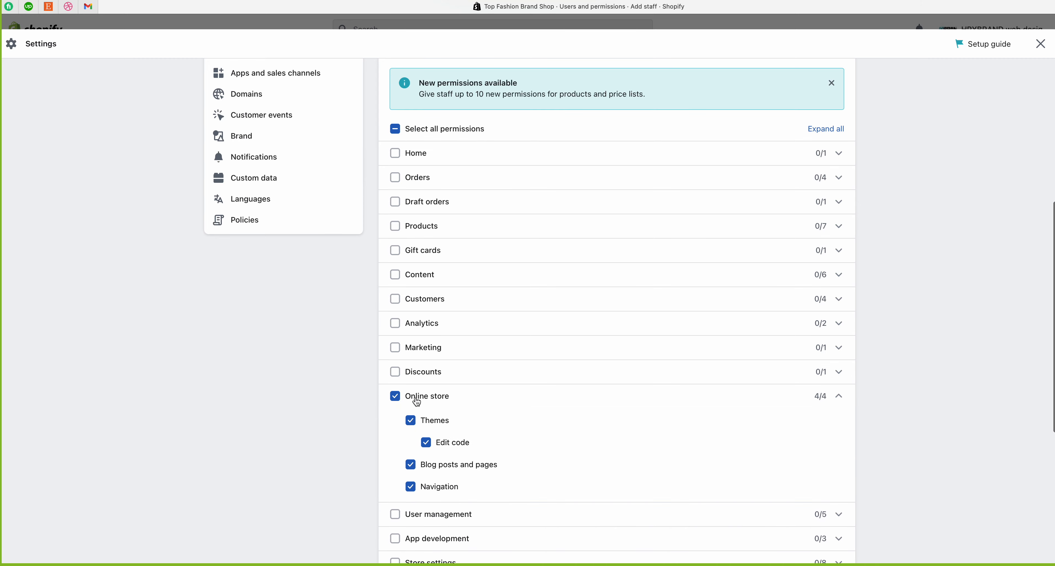
scroll(385, 397, down, 3)
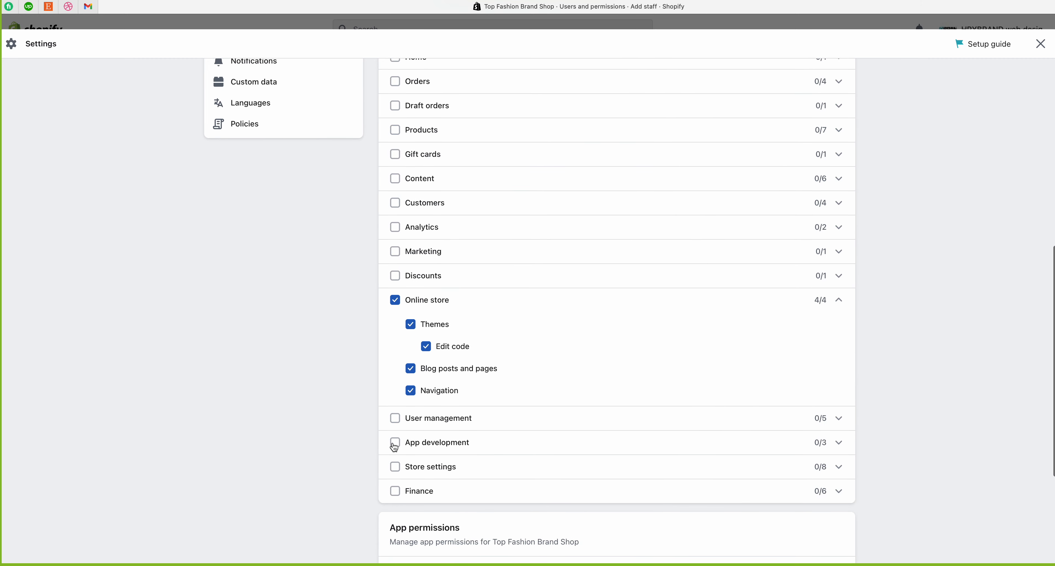
click(396, 442)
Step: Also grant all Products and Content permissions, then review the permissions list
scroll(393, 440, down, 2)
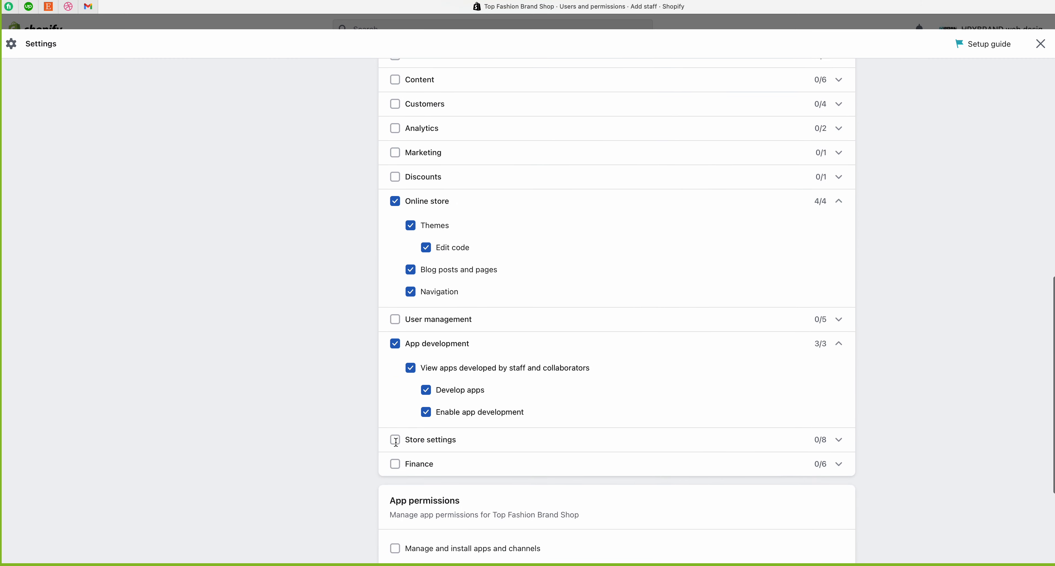
scroll(384, 229, up, 3)
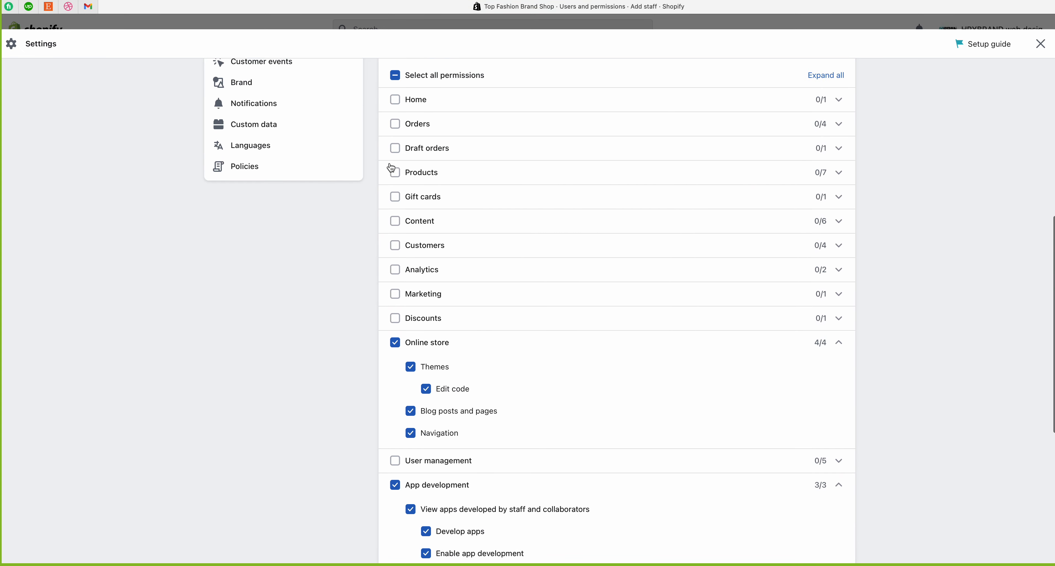
click(395, 173)
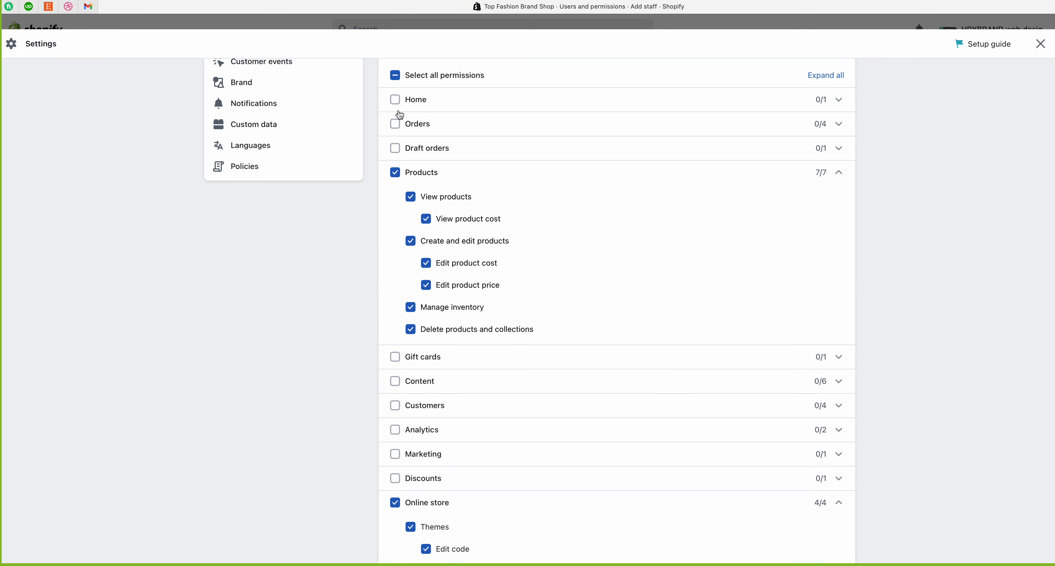
click(396, 382)
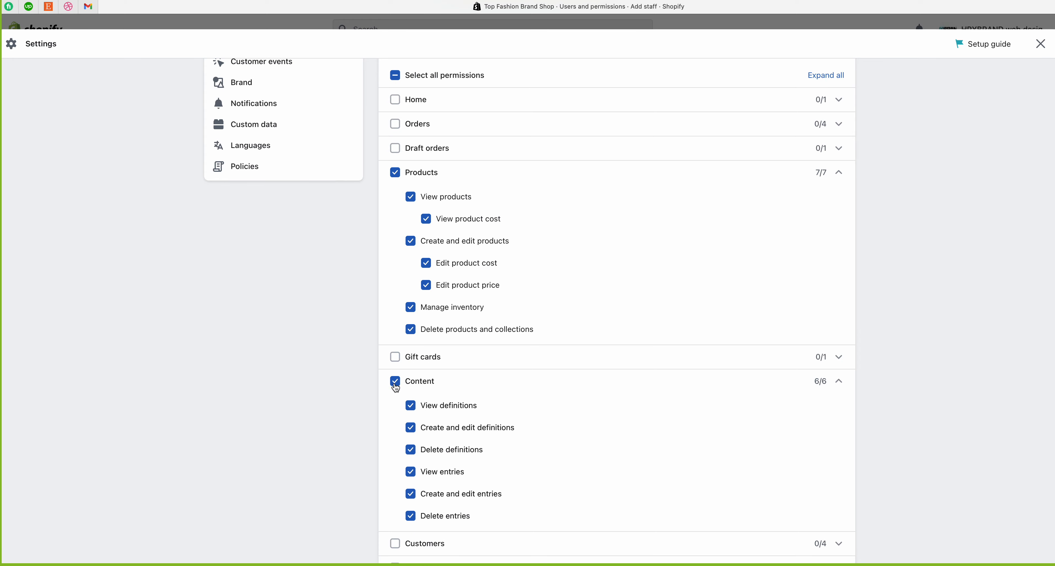
scroll(391, 369, down, 5)
scroll(390, 353, down, 1)
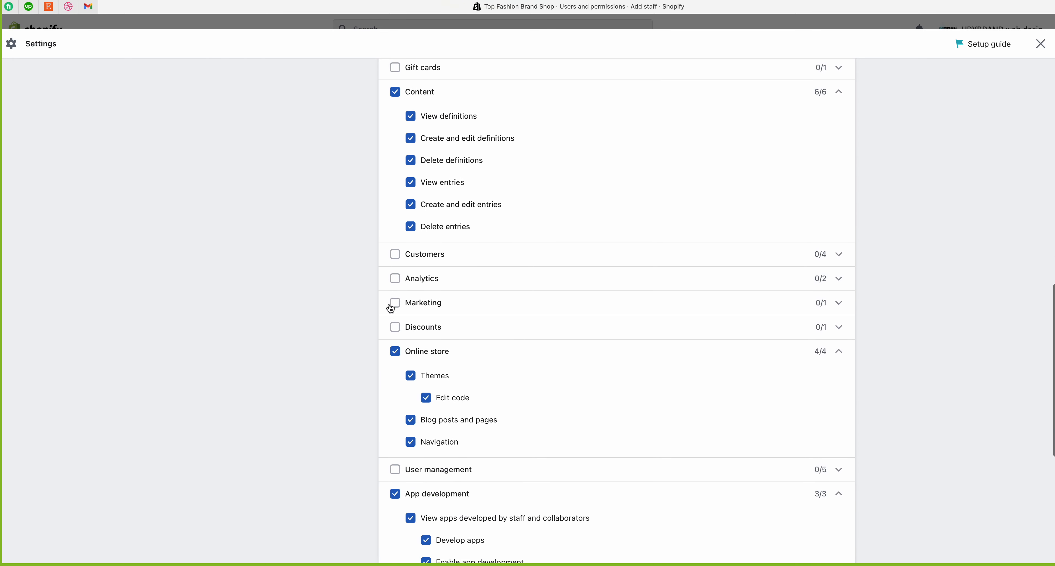
scroll(394, 314, up, 15)
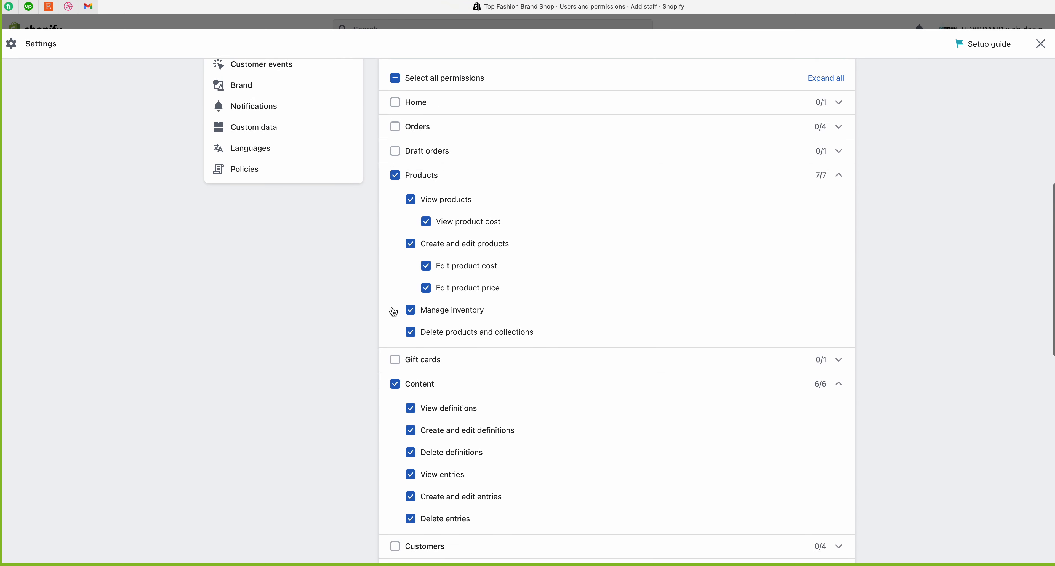
scroll(392, 306, up, 2)
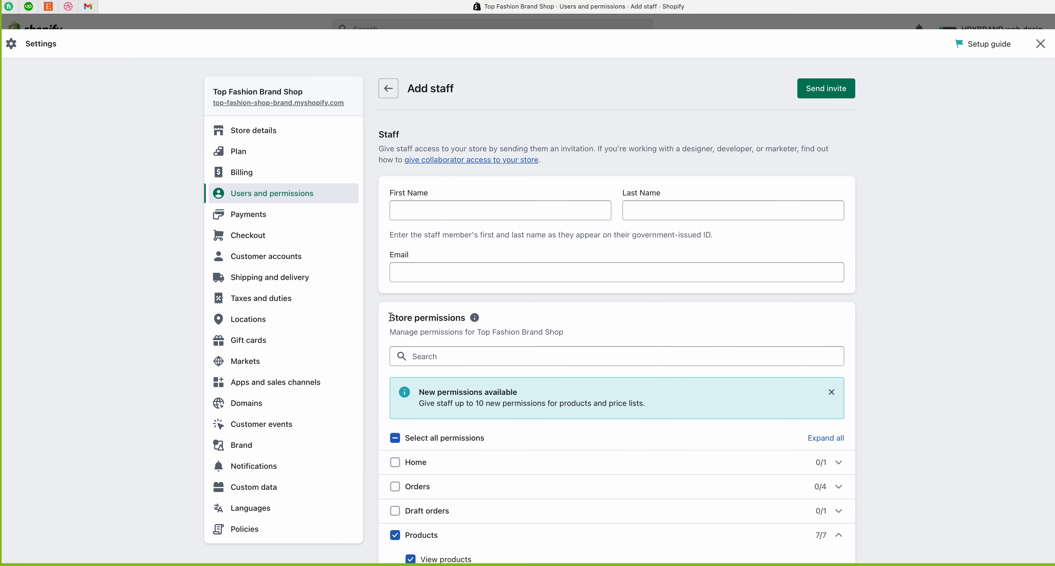
drag(389, 318, 465, 319)
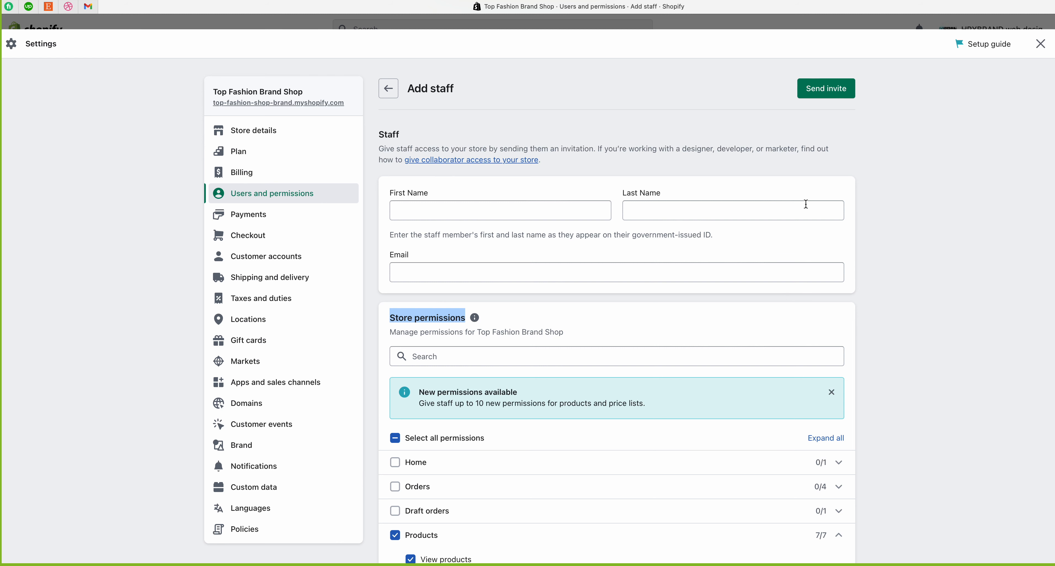
click(771, 177)
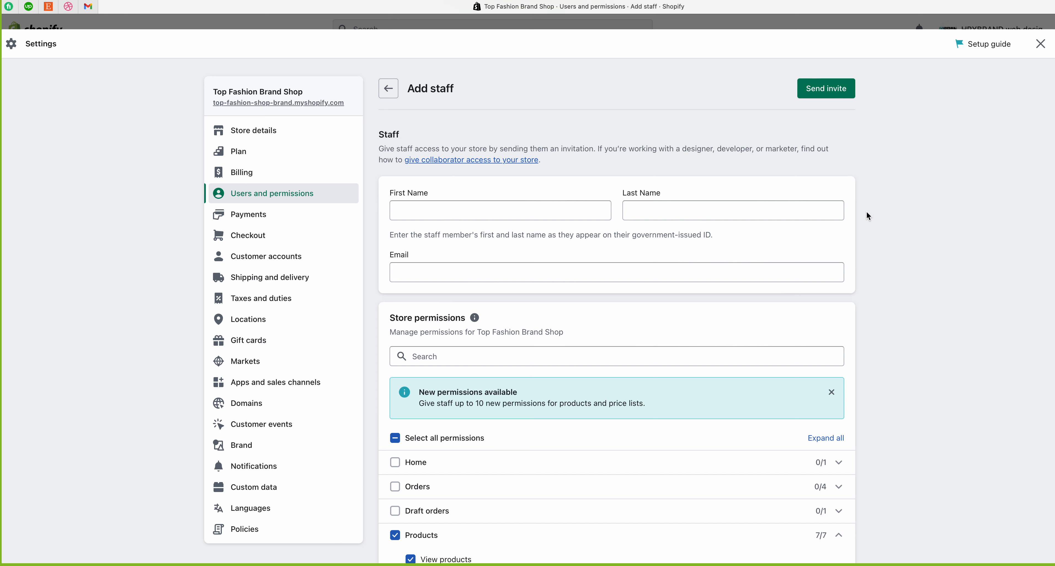
mouse_move(711, 0)
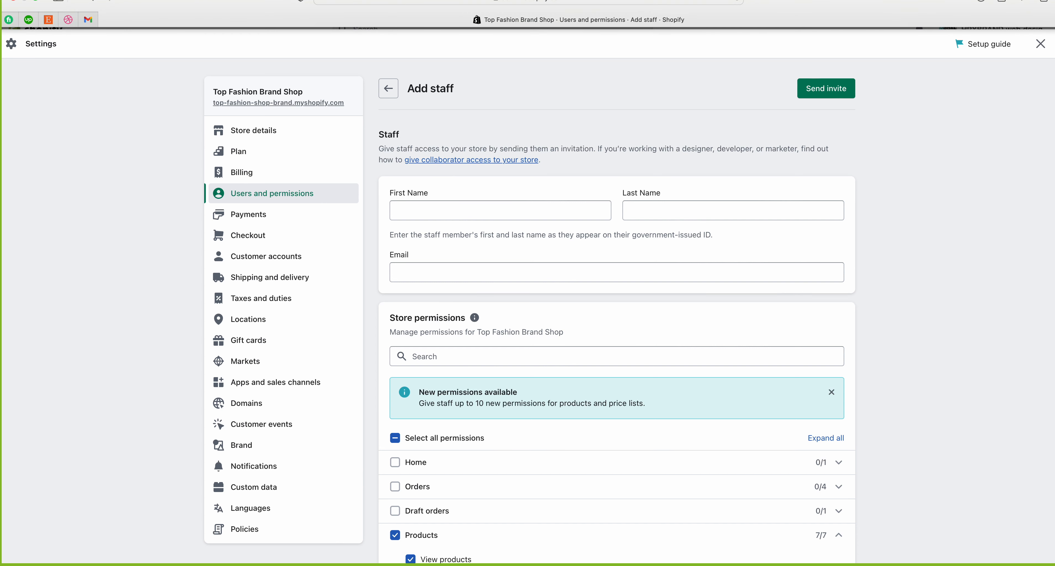